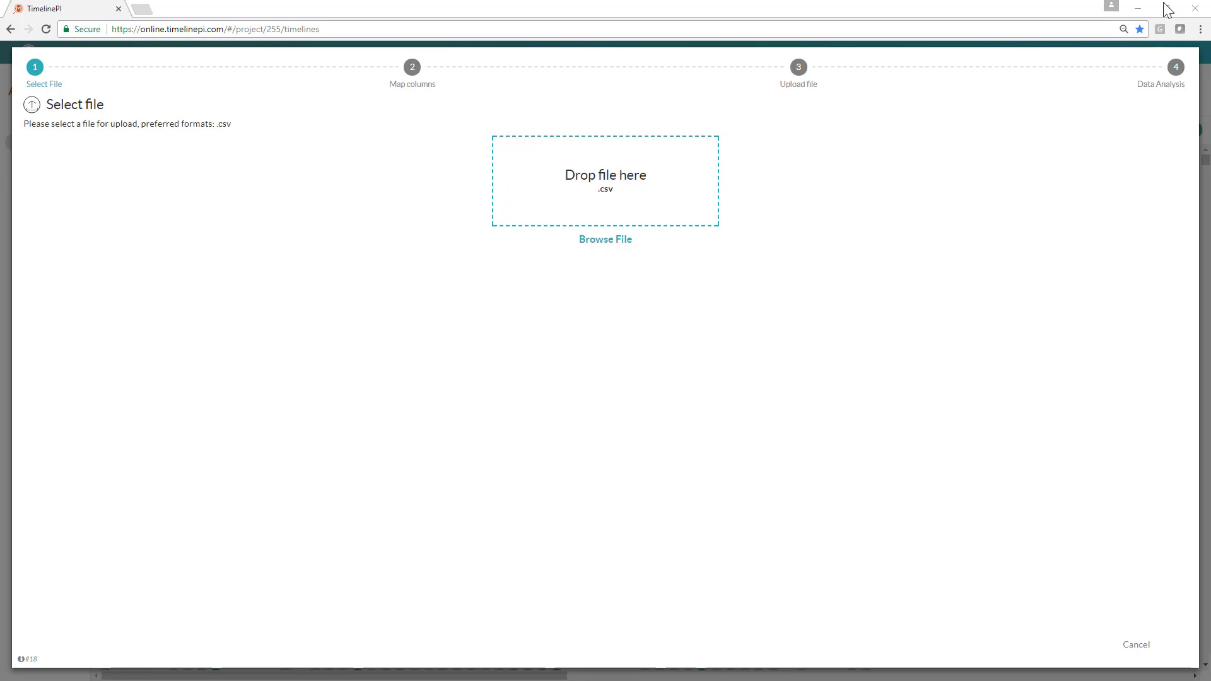
Step: Choose the ED_PatientData_EPIC file from Downloads for upload
{"action": "left_click_drag", "start_coordinate": [1162, 8], "coordinate": [692, 198]}
{"action": "left_click", "coordinate": [692, 198]}
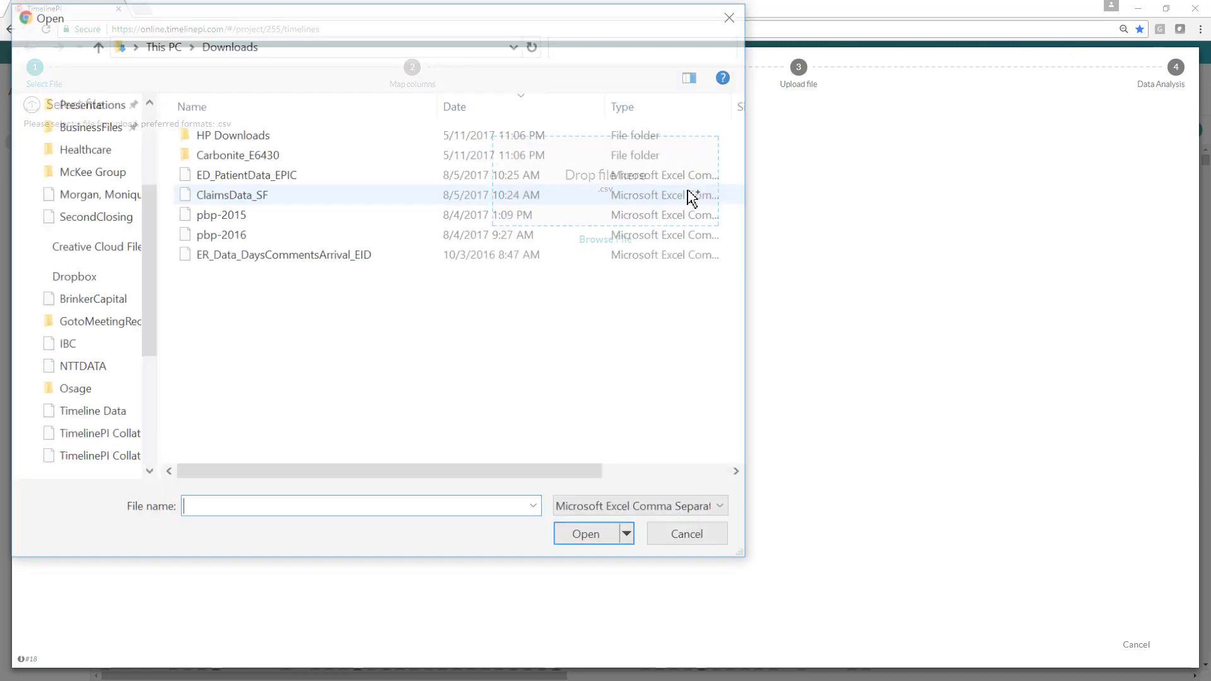
{"action": "left_click", "coordinate": [297, 184]}
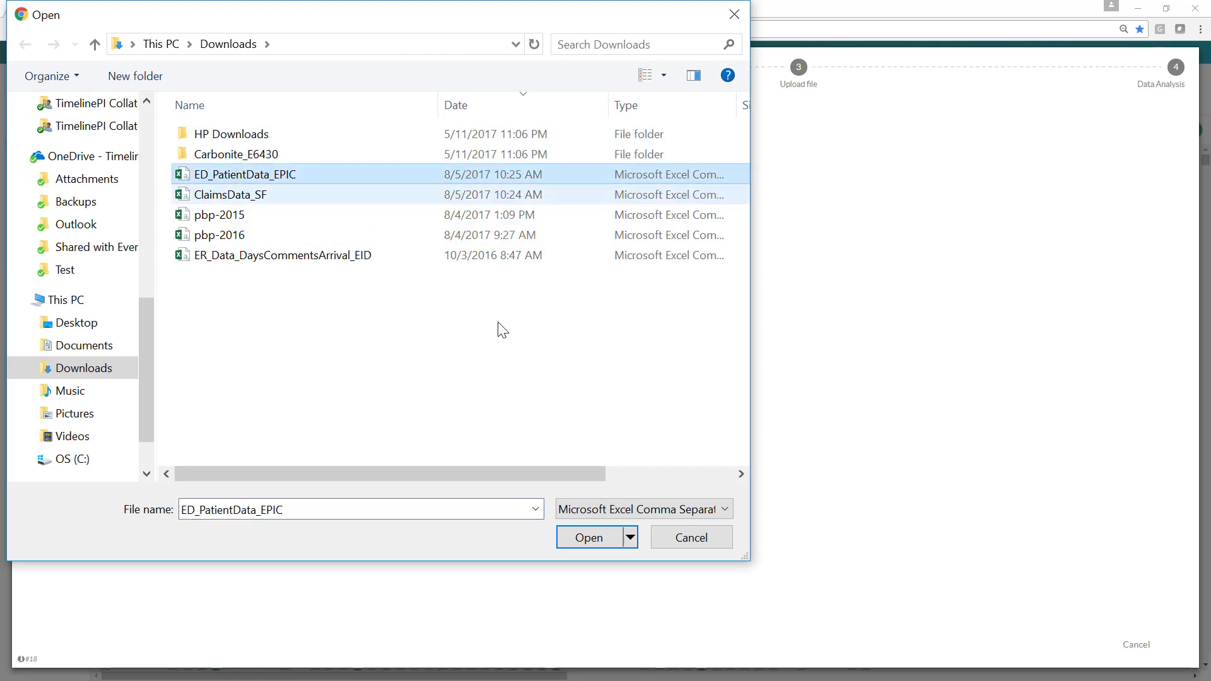
{"action": "left_click", "coordinate": [600, 530]}
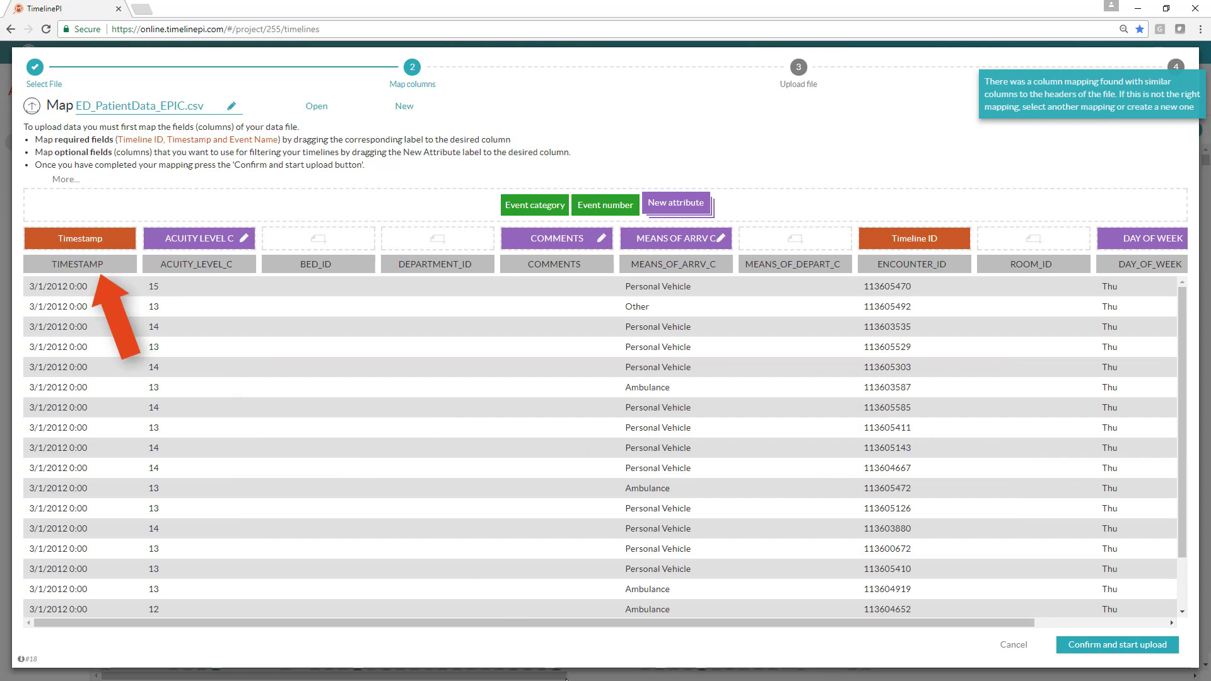
Step: Map the MEANS_OF_DEPART_C column as a new attribute and cancel the upload
{"action": "left_click_drag", "start_coordinate": [726, 623], "coordinate": [858, 618]}
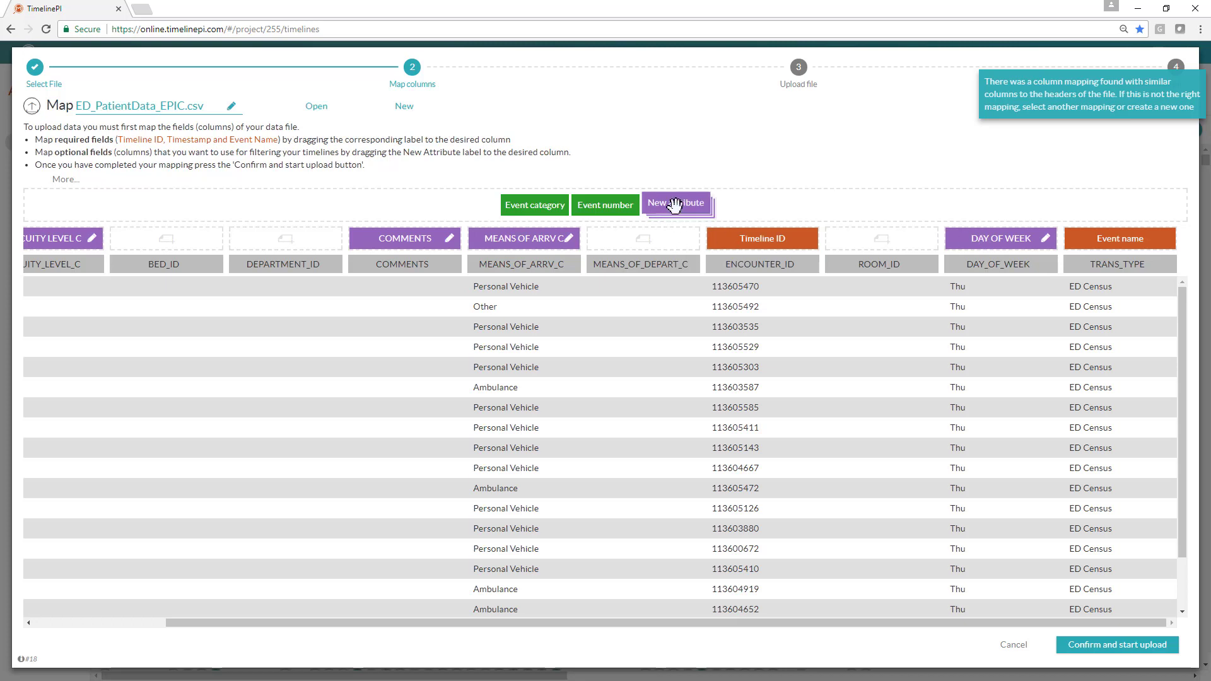
{"action": "left_click_drag", "start_coordinate": [682, 202], "coordinate": [662, 240]}
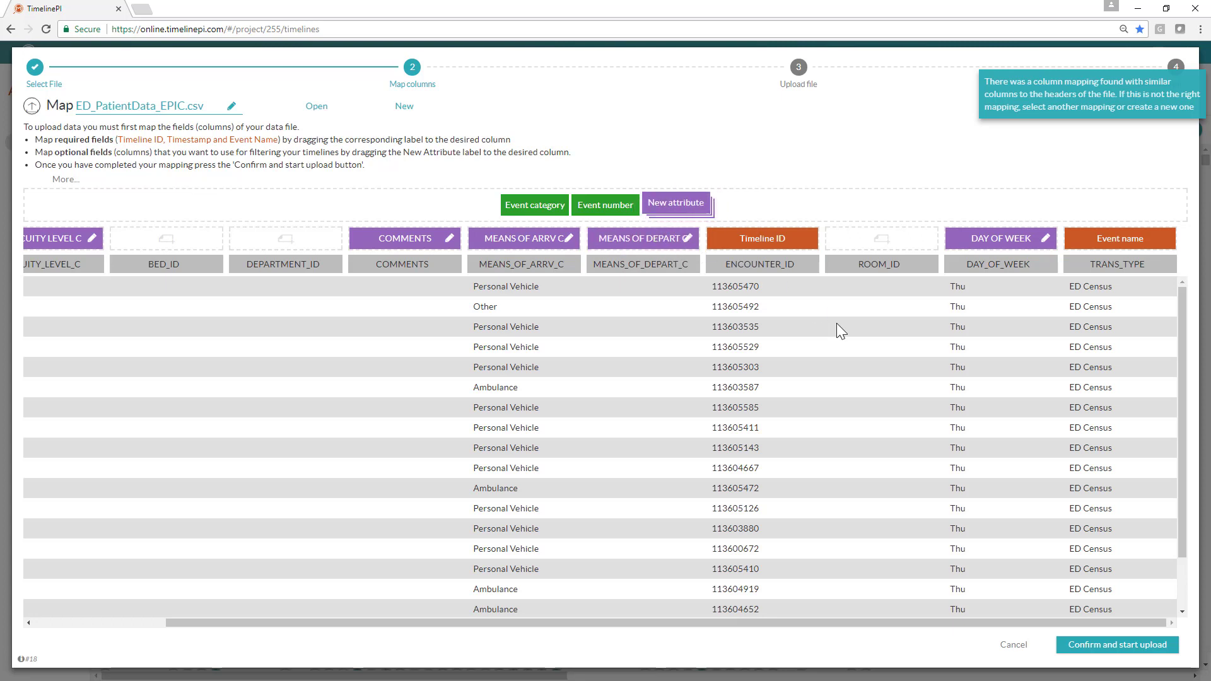
{"action": "left_click", "coordinate": [1012, 644]}
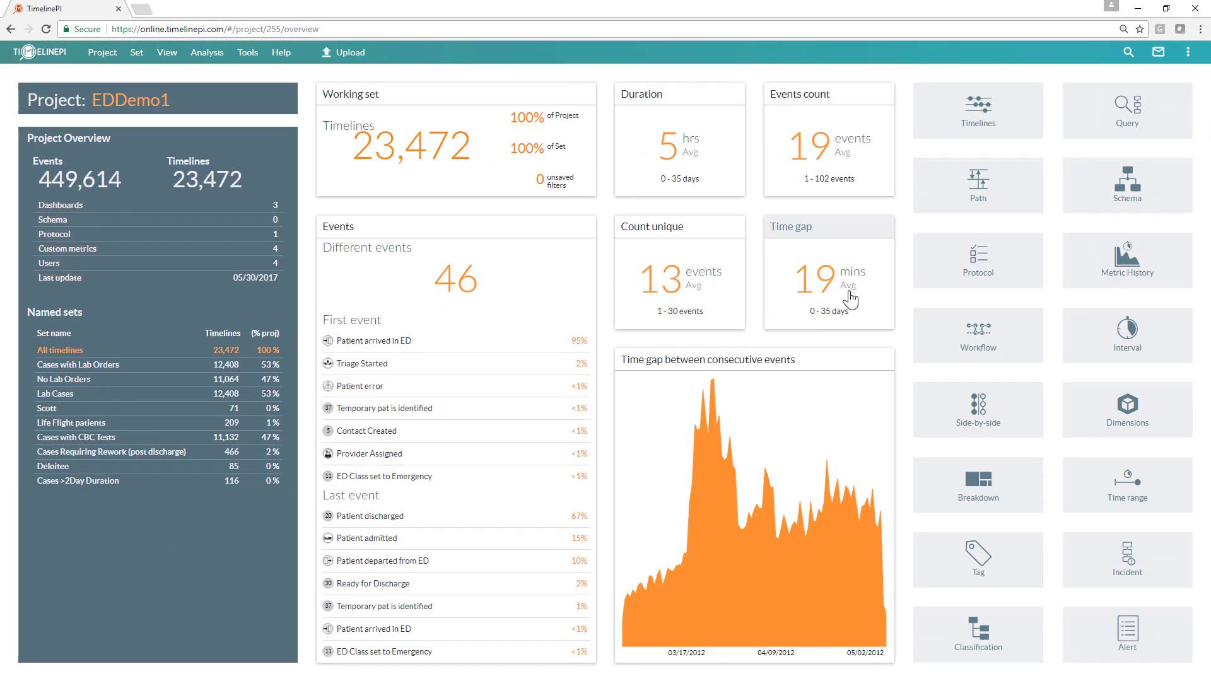
Step: Open the project's list of different events and scroll through all of them
{"action": "left_click", "coordinate": [467, 294]}
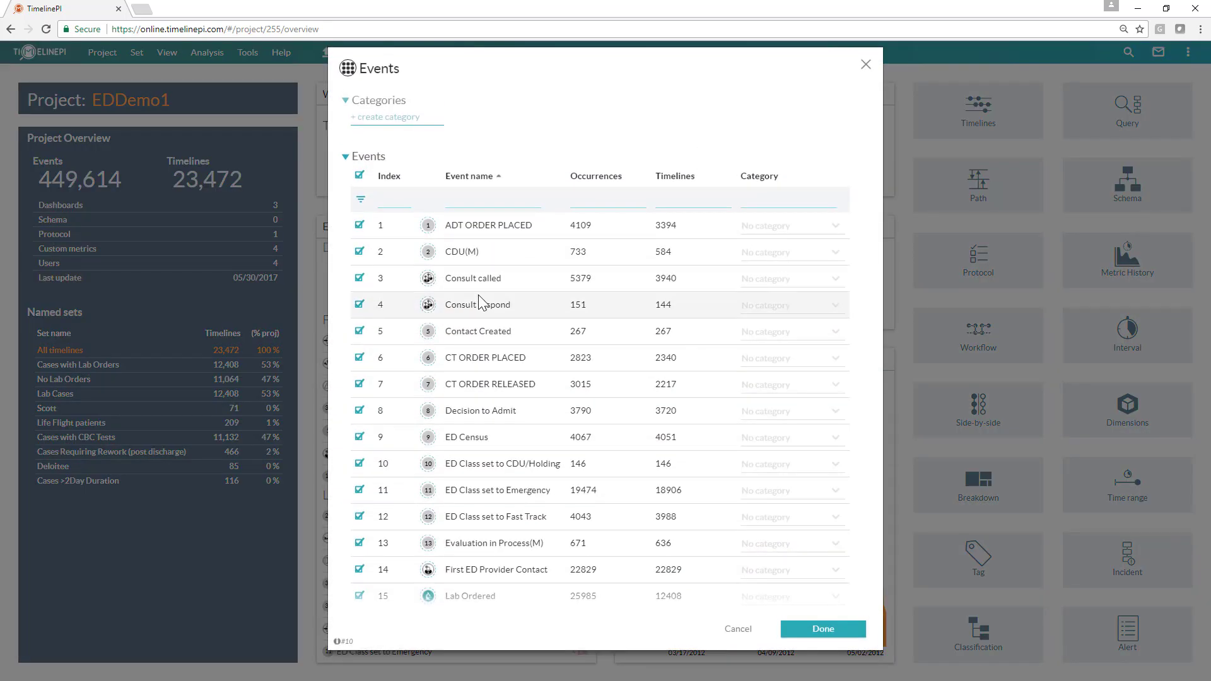
{"action": "scroll", "coordinate": [479, 300], "scroll_direction": "down", "scroll_amount": 9}
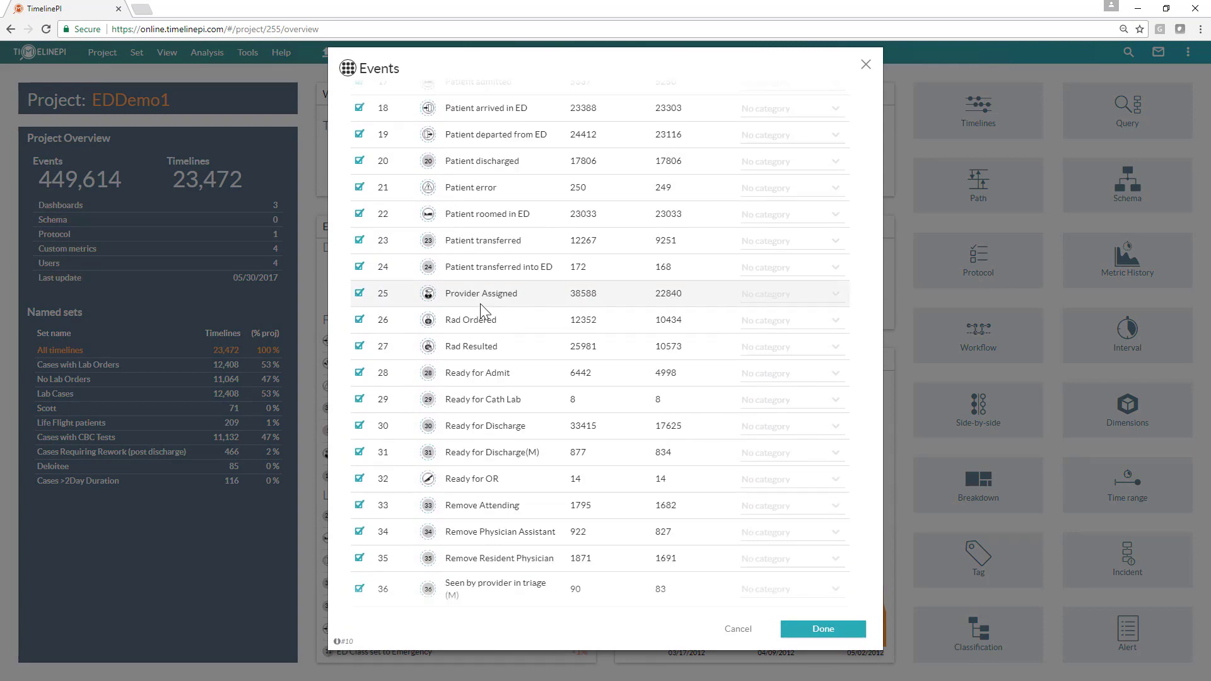
{"action": "scroll", "coordinate": [480, 304], "scroll_direction": "down", "scroll_amount": 6}
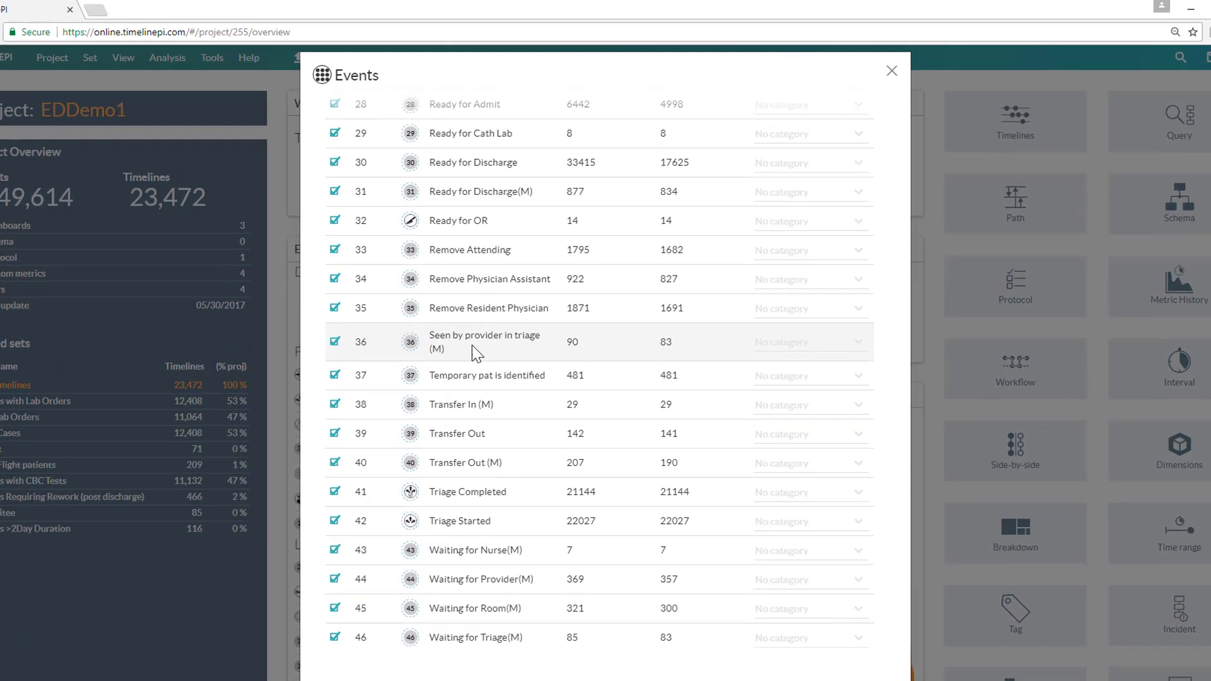
{"action": "scroll", "coordinate": [471, 346], "scroll_direction": "up", "scroll_amount": 15}
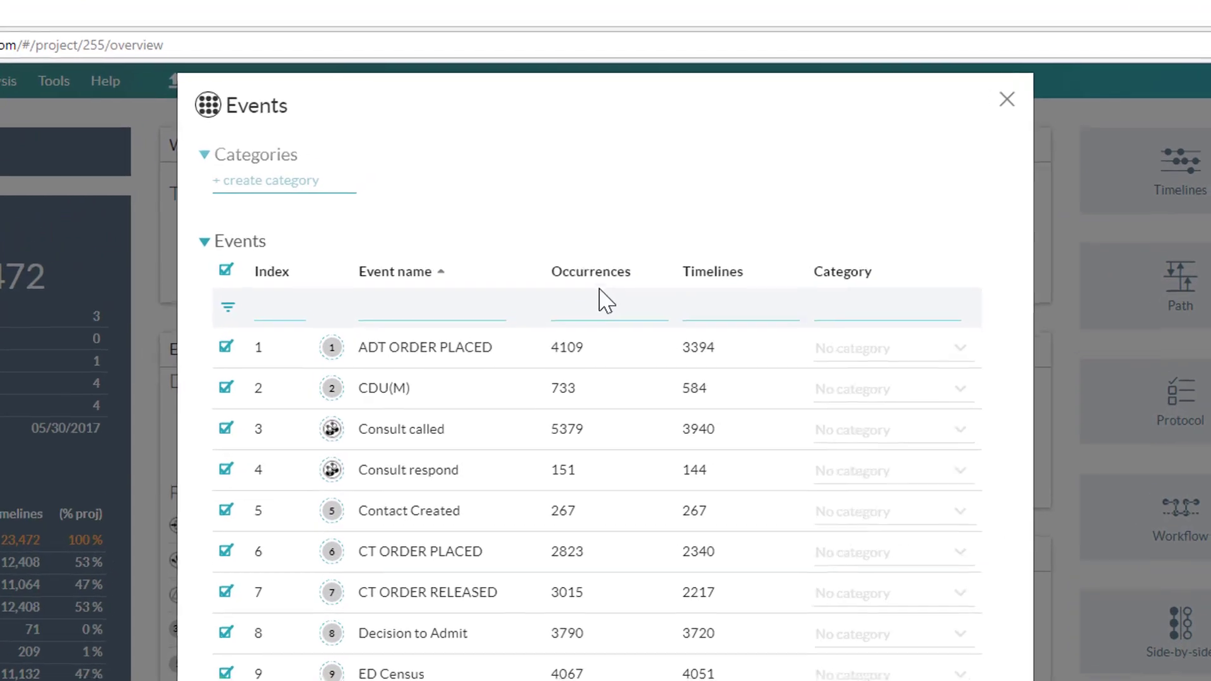
Step: Sort the event list by occurrences, then by number of timelines
{"action": "left_click", "coordinate": [590, 277]}
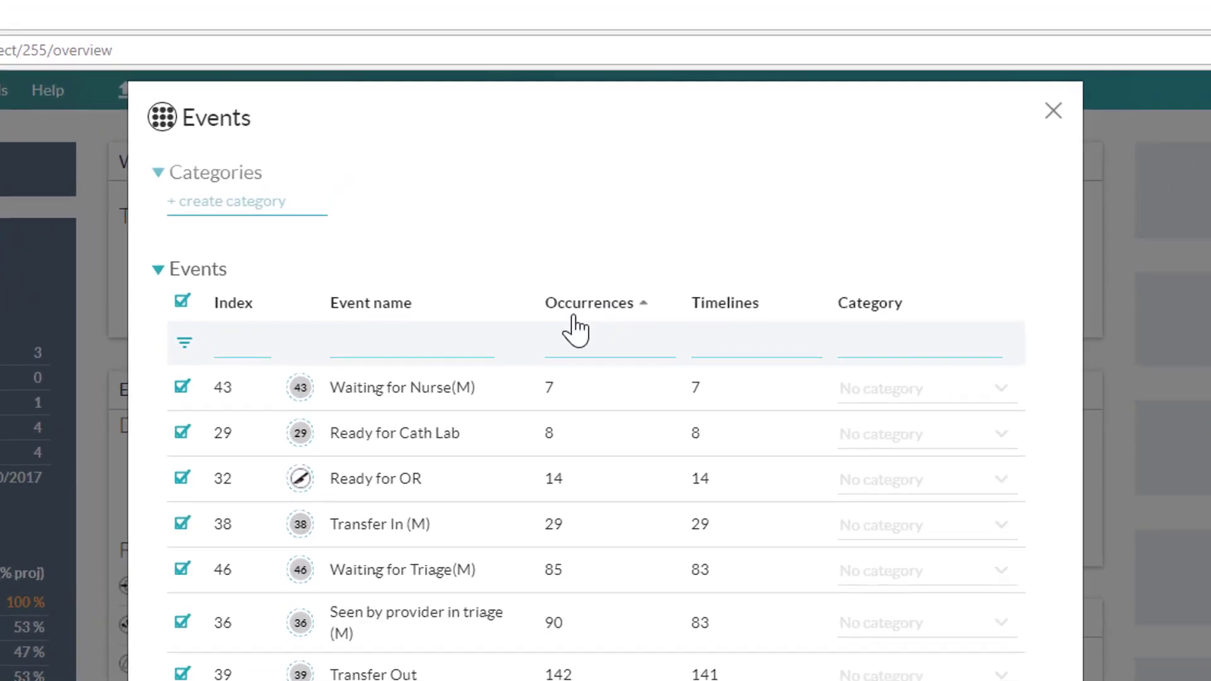
{"action": "left_click", "coordinate": [574, 316]}
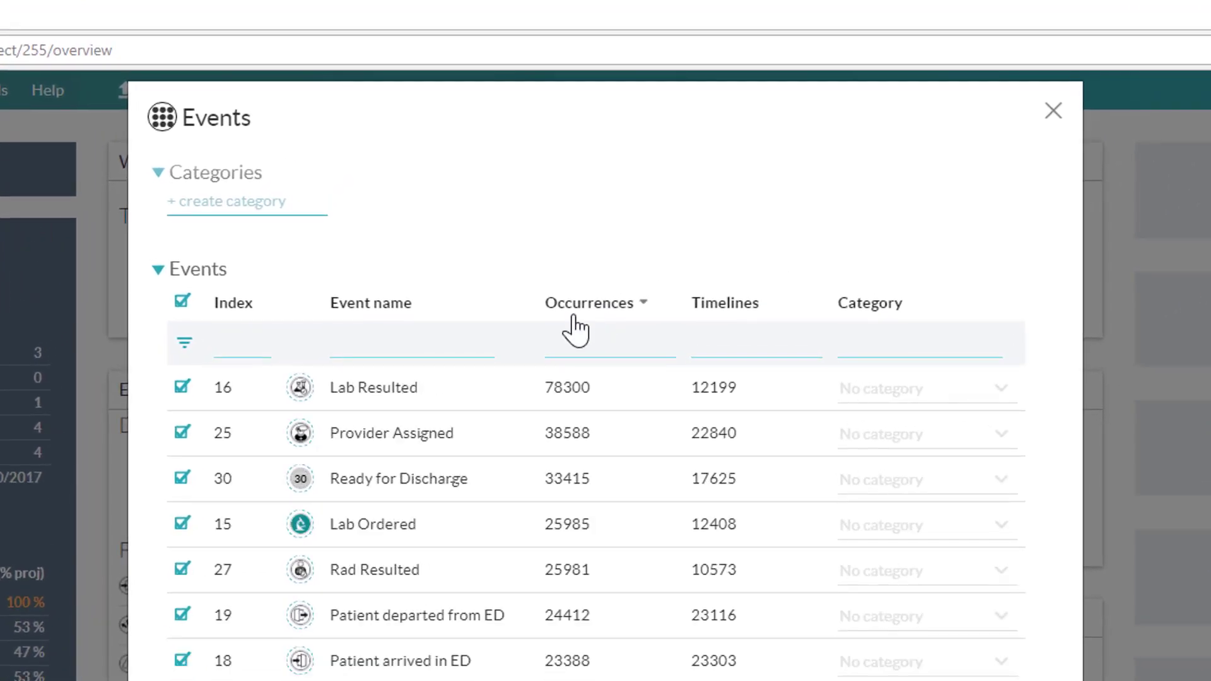
{"action": "left_click", "coordinate": [732, 310]}
{"action": "left_click", "coordinate": [731, 310]}
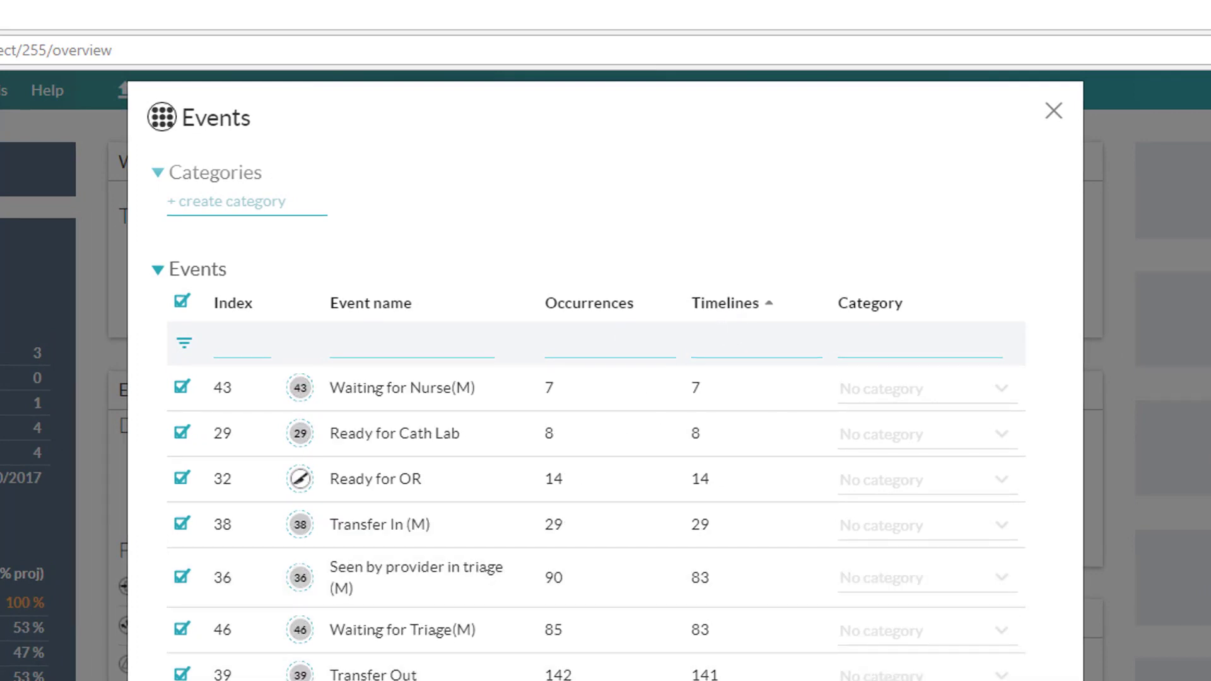
Step: Sort the event list back by event name
{"action": "scroll", "coordinate": [596, 505], "scroll_direction": "down", "scroll_amount": 6}
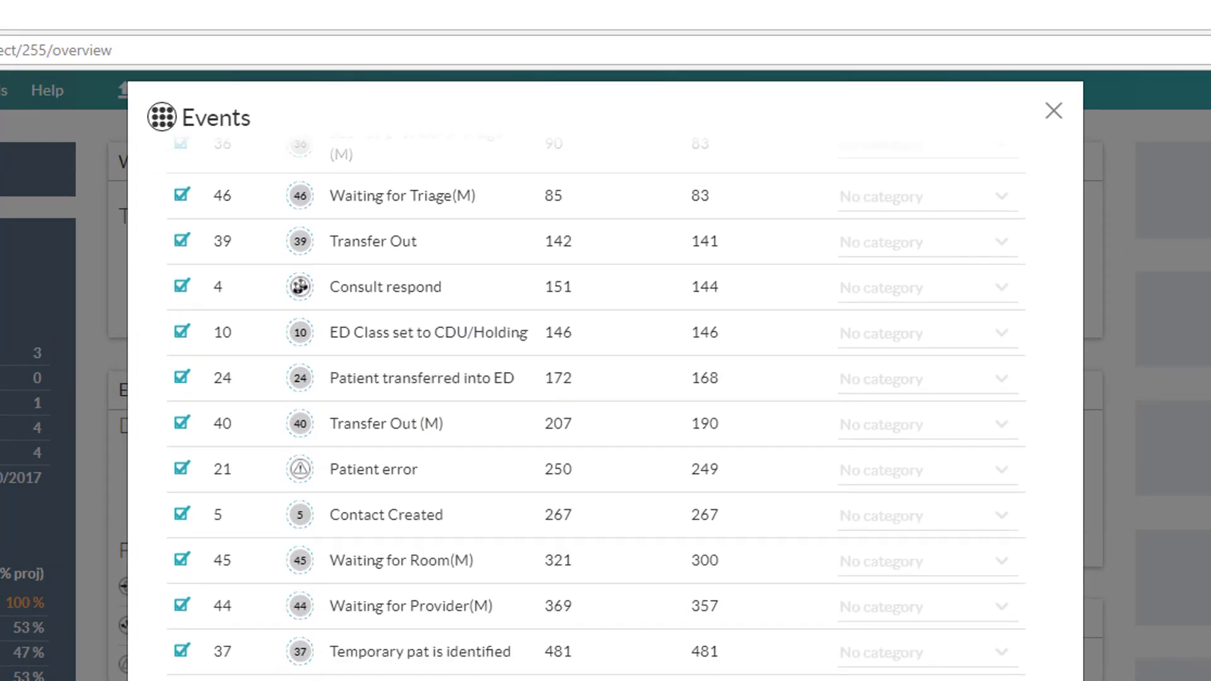
{"action": "scroll", "coordinate": [596, 410], "scroll_direction": "up", "scroll_amount": 6}
{"action": "left_click", "coordinate": [373, 197]}
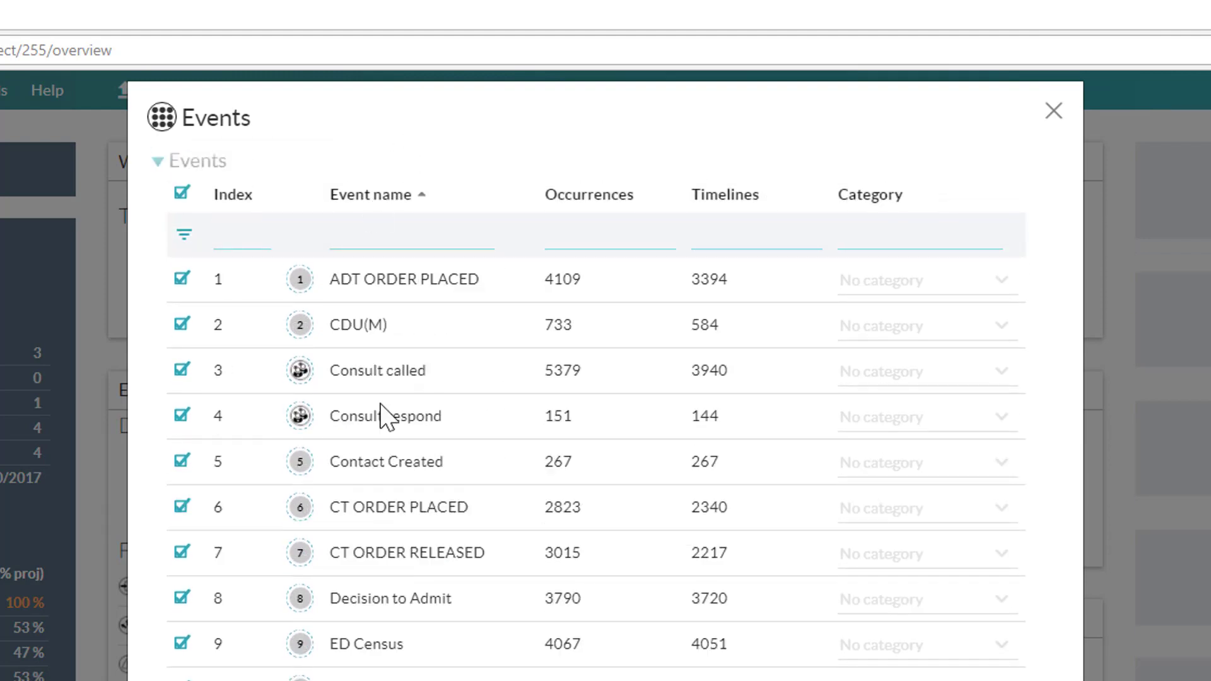
Step: Open the Lab Ordered event's style options, close them, and close the event list
{"action": "scroll", "coordinate": [372, 625], "scroll_direction": "down", "scroll_amount": 4}
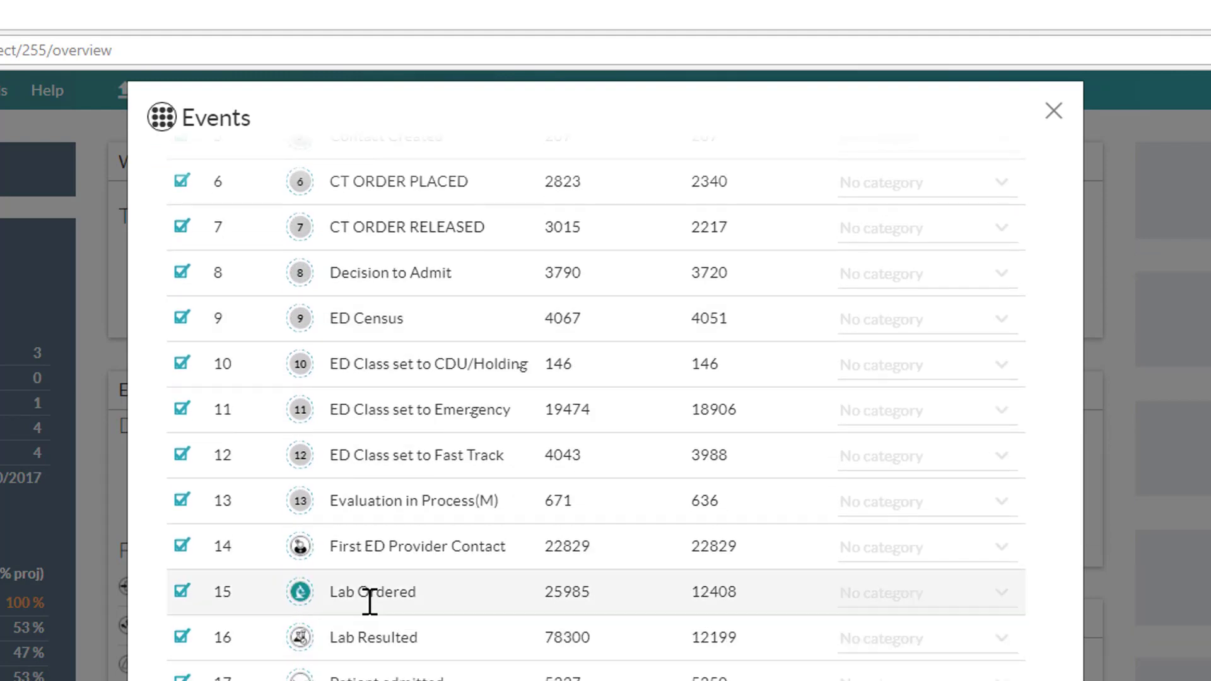
{"action": "left_click", "coordinate": [300, 593]}
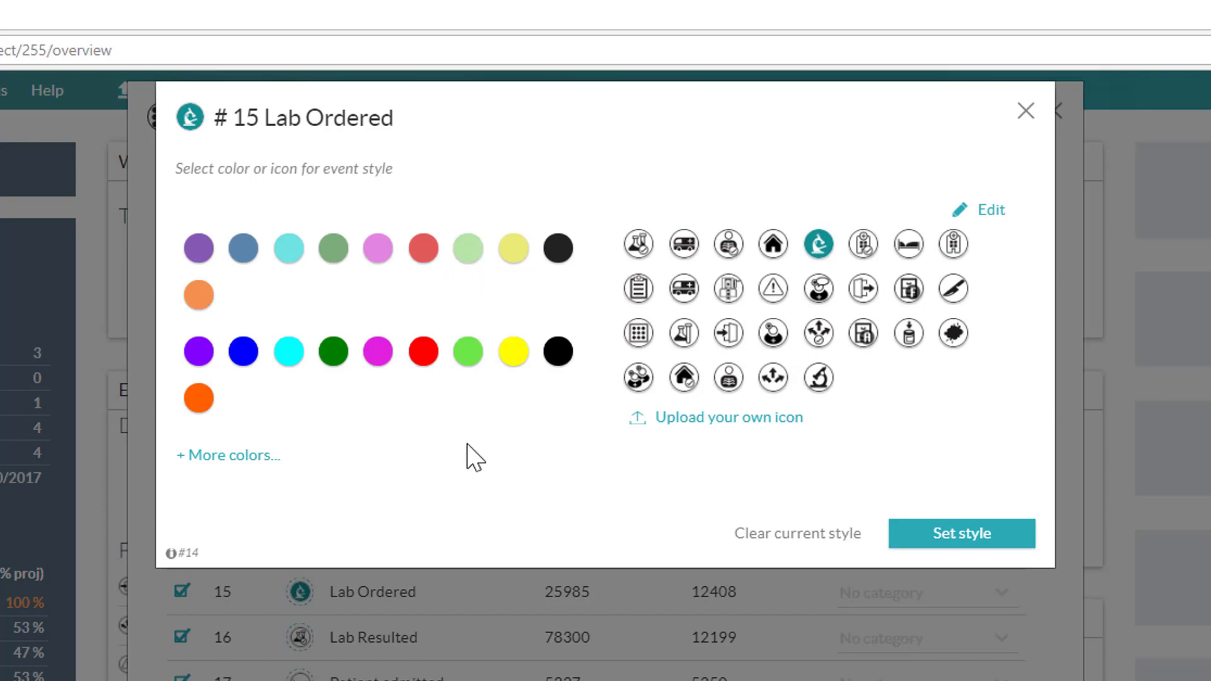
{"action": "left_click", "coordinate": [1025, 112]}
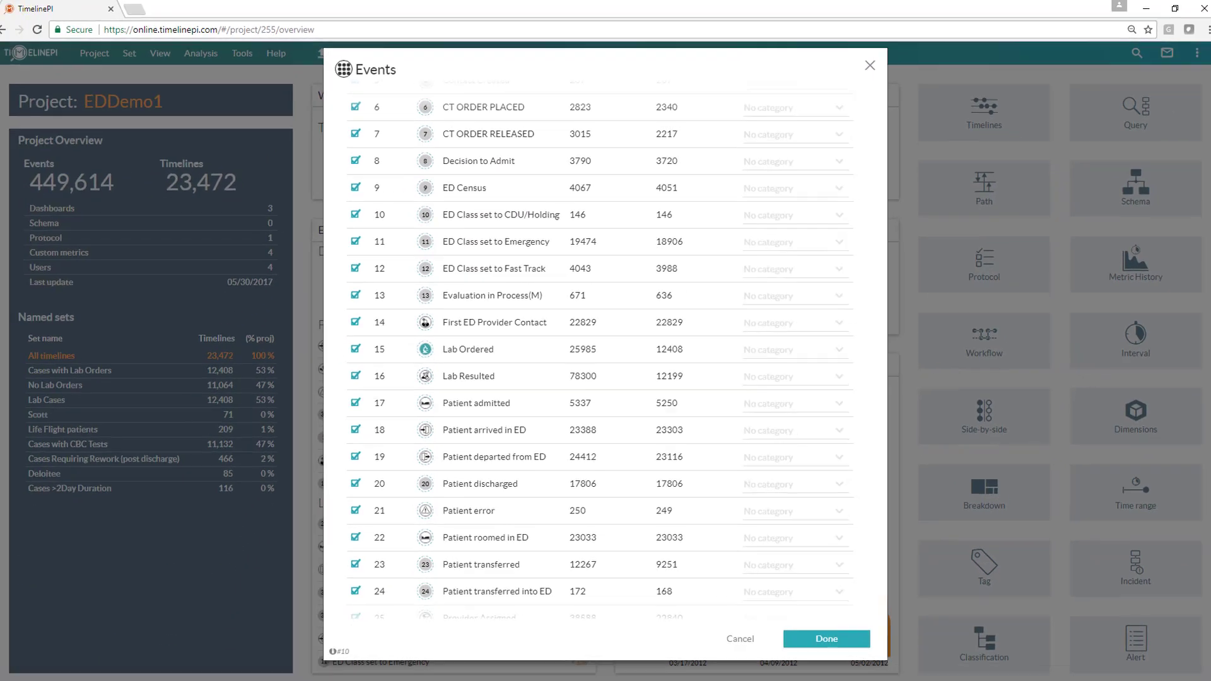
{"action": "left_click", "coordinate": [826, 639]}
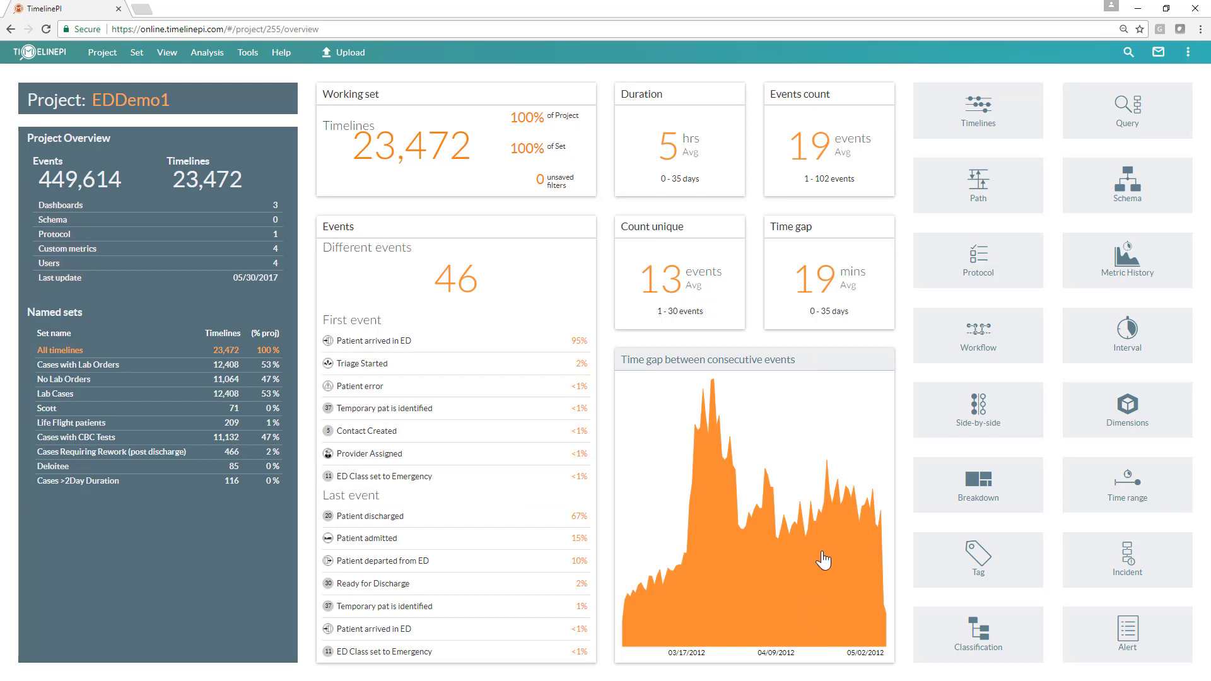
Step: Open the Timelines view and inspect a Lab Resulted event's details on a timeline
{"action": "left_click", "coordinate": [970, 133]}
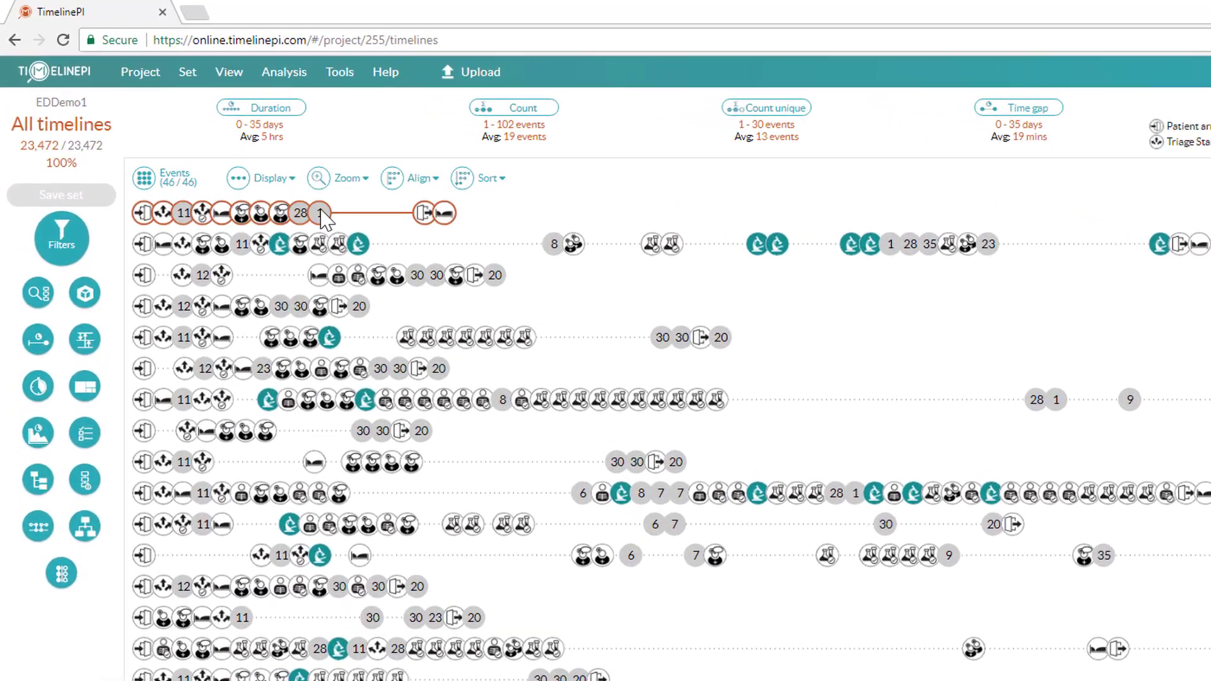
{"action": "mouse_move", "coordinate": [233, 154]}
{"action": "mouse_move", "coordinate": [408, 289]}
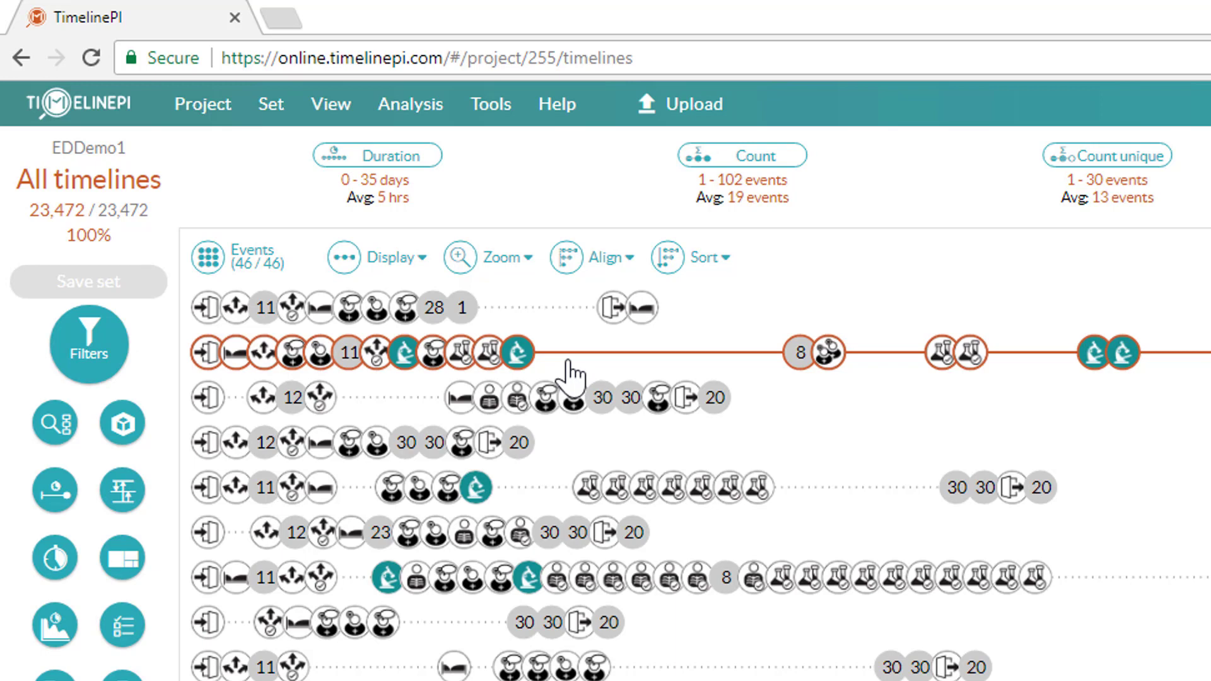
{"action": "mouse_move", "coordinate": [464, 361]}
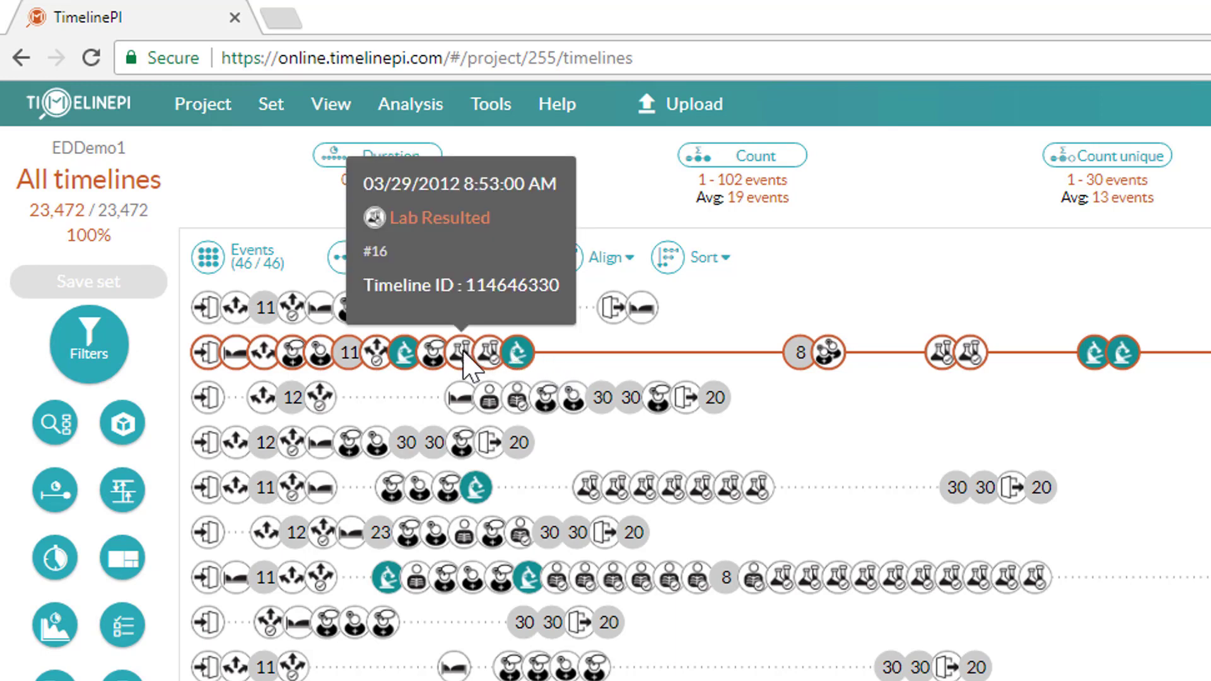
{"action": "mouse_move", "coordinate": [396, 355]}
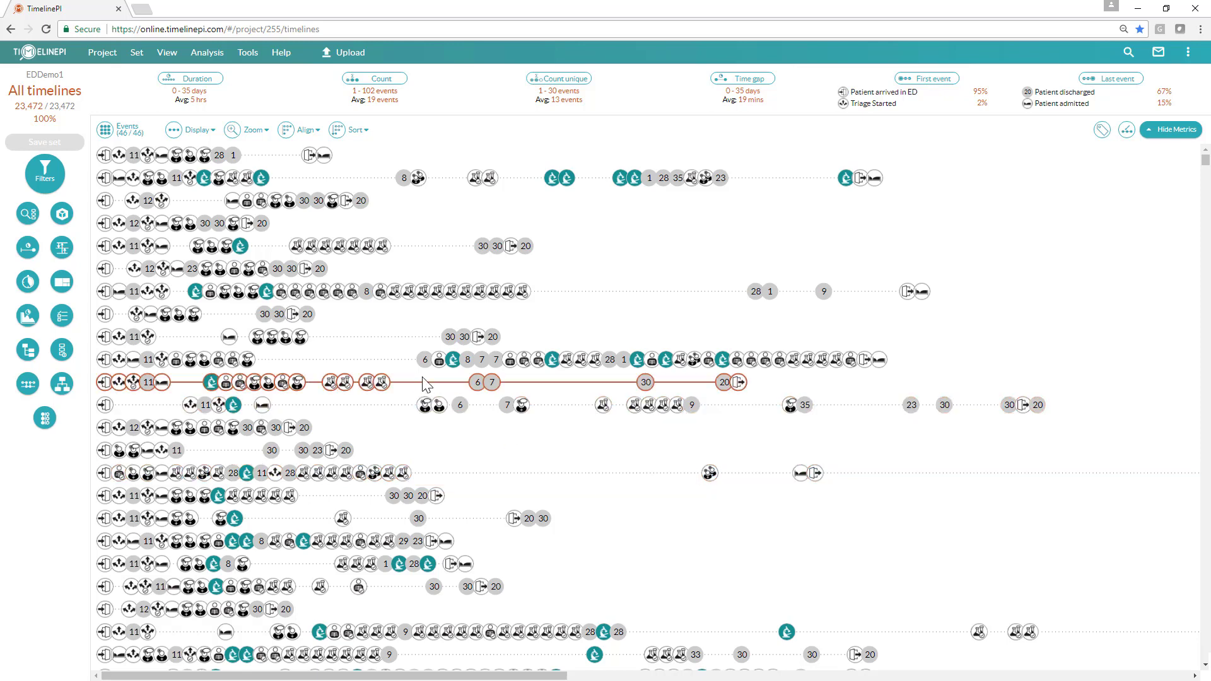
Step: Open a single timeline's detail view, scroll through its events, and close it
{"action": "left_click", "coordinate": [546, 302]}
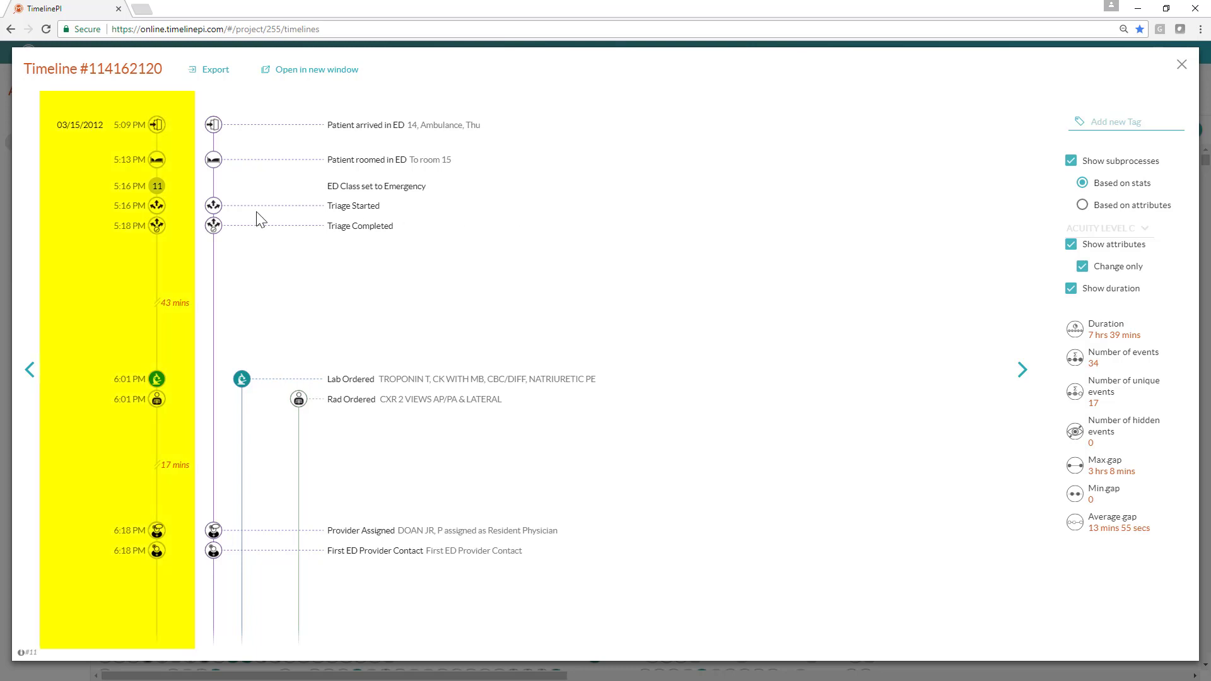
{"action": "scroll", "coordinate": [138, 427], "scroll_direction": "down", "scroll_amount": 1}
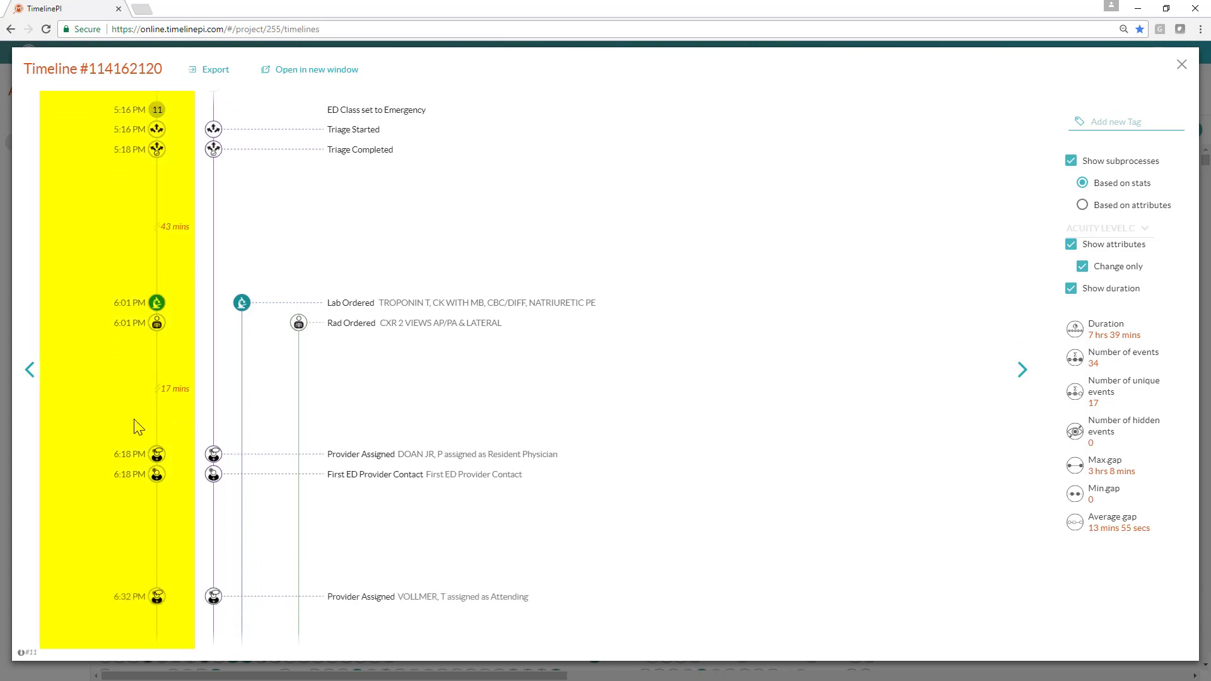
{"action": "scroll", "coordinate": [138, 428], "scroll_direction": "down", "scroll_amount": 10}
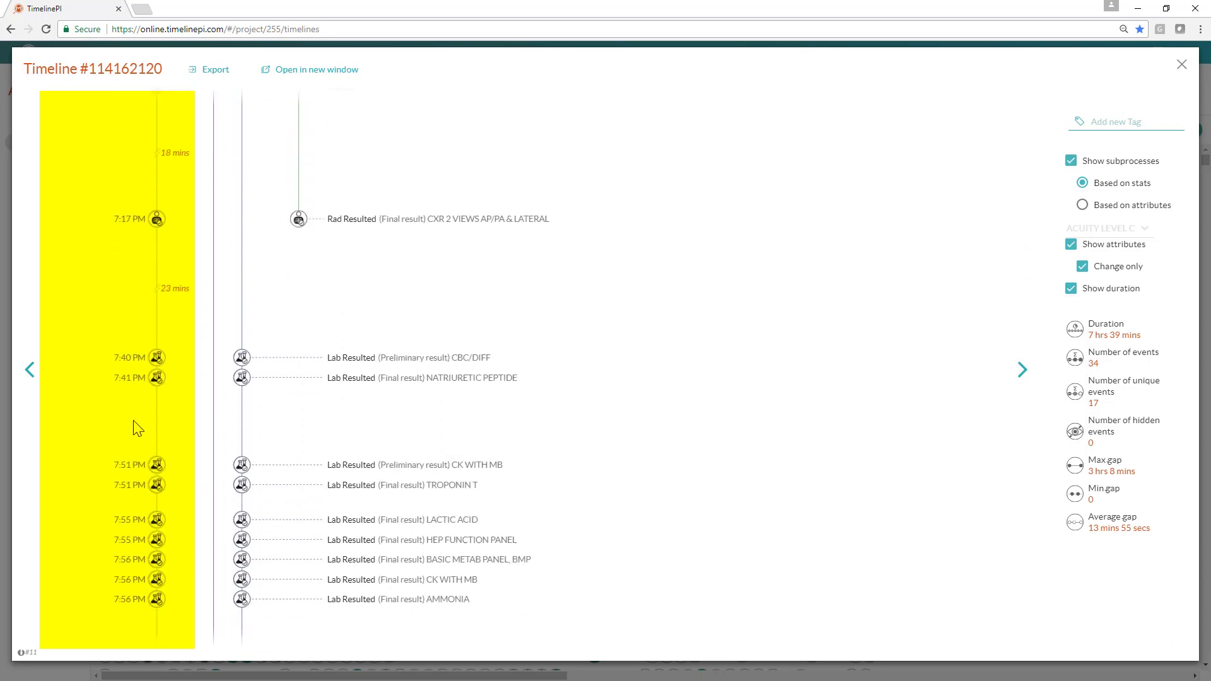
{"action": "scroll", "coordinate": [138, 429], "scroll_direction": "down", "scroll_amount": 9}
{"action": "scroll", "coordinate": [136, 429], "scroll_direction": "up", "scroll_amount": 5}
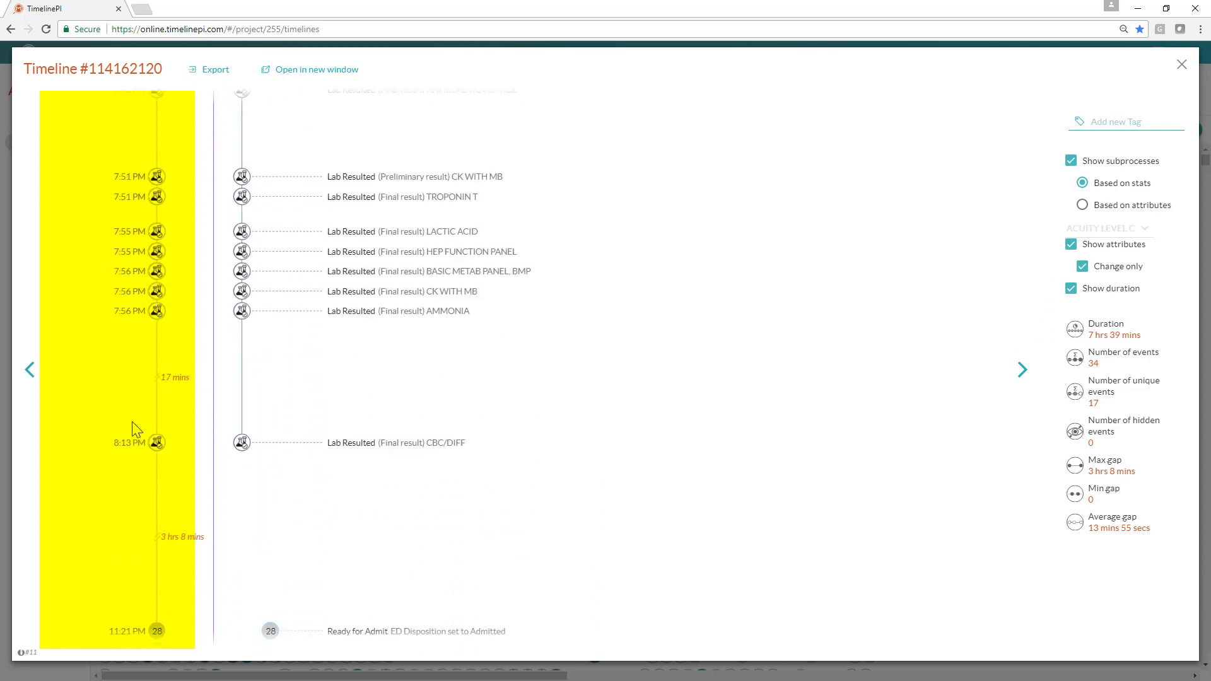
{"action": "scroll", "coordinate": [137, 430], "scroll_direction": "up", "scroll_amount": 12}
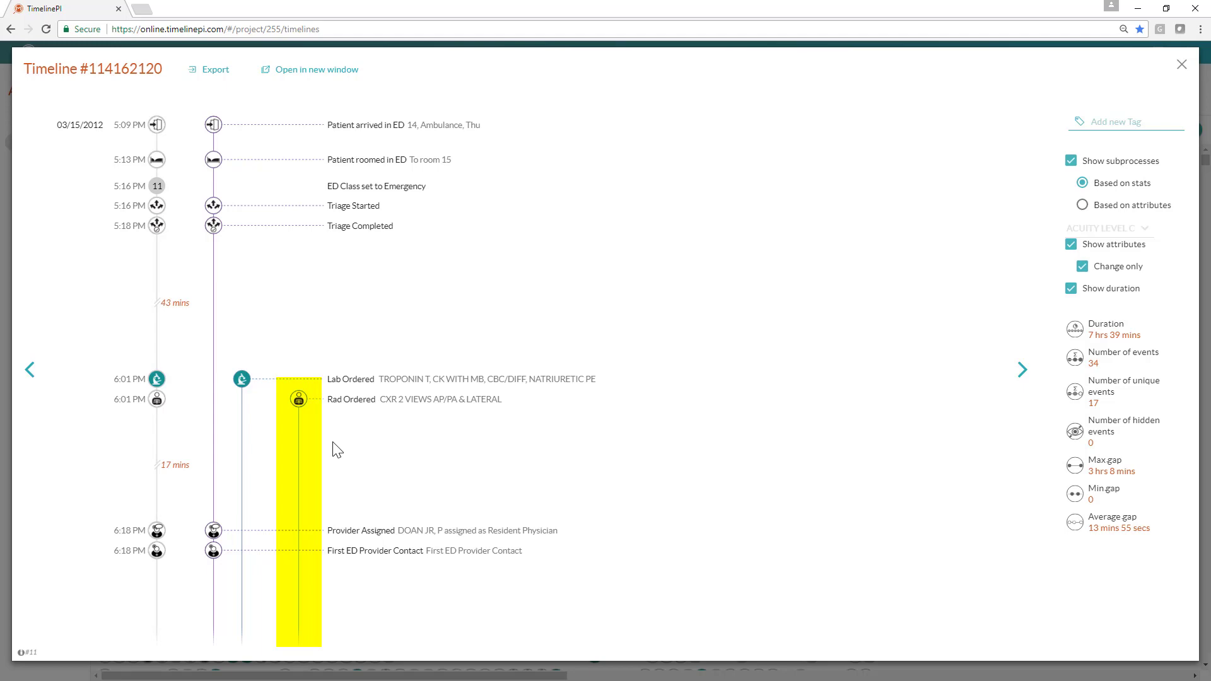
{"action": "left_click", "coordinate": [1181, 65]}
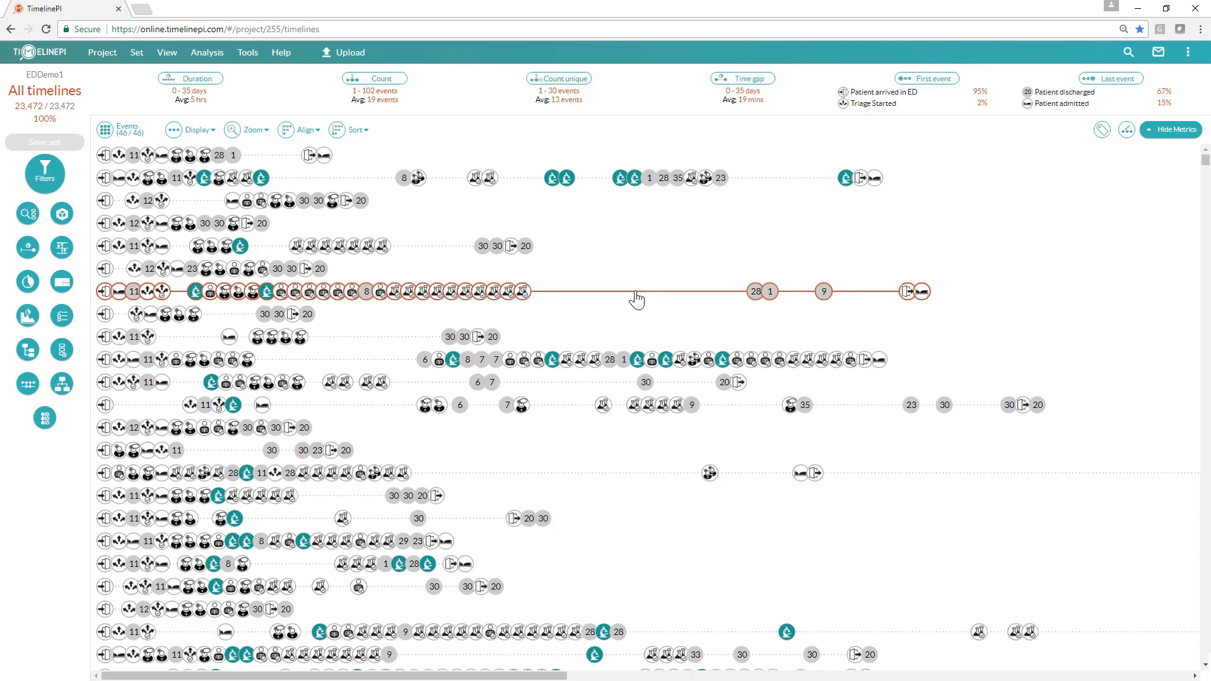
Step: Add a new schema process, initialize it, and select the default milestones
{"action": "scroll", "coordinate": [636, 299], "scroll_direction": "down", "scroll_amount": 10}
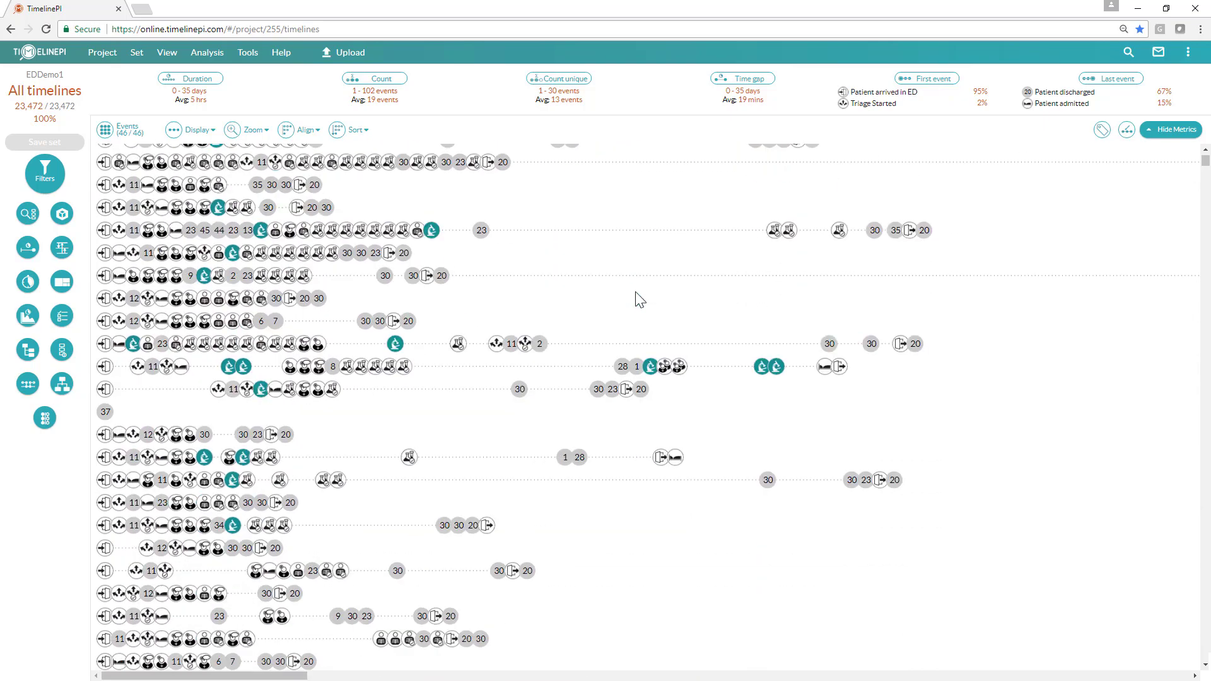
{"action": "scroll", "coordinate": [635, 293], "scroll_direction": "down", "scroll_amount": 8}
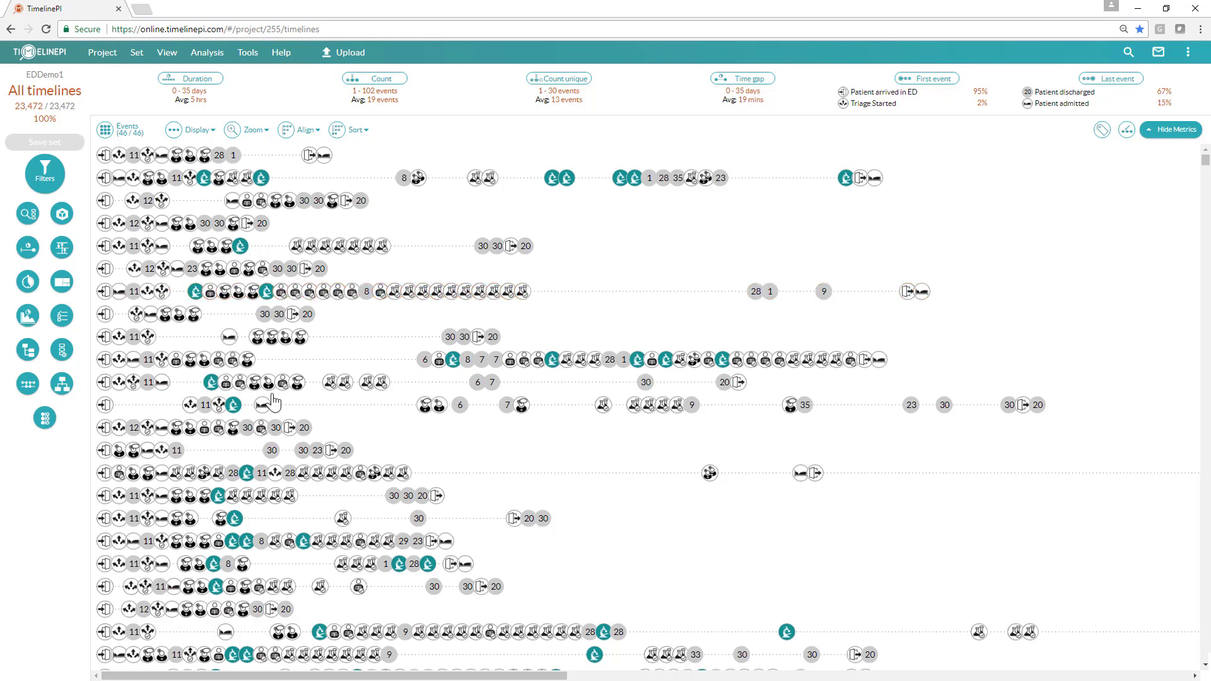
{"action": "left_click", "coordinate": [61, 383]}
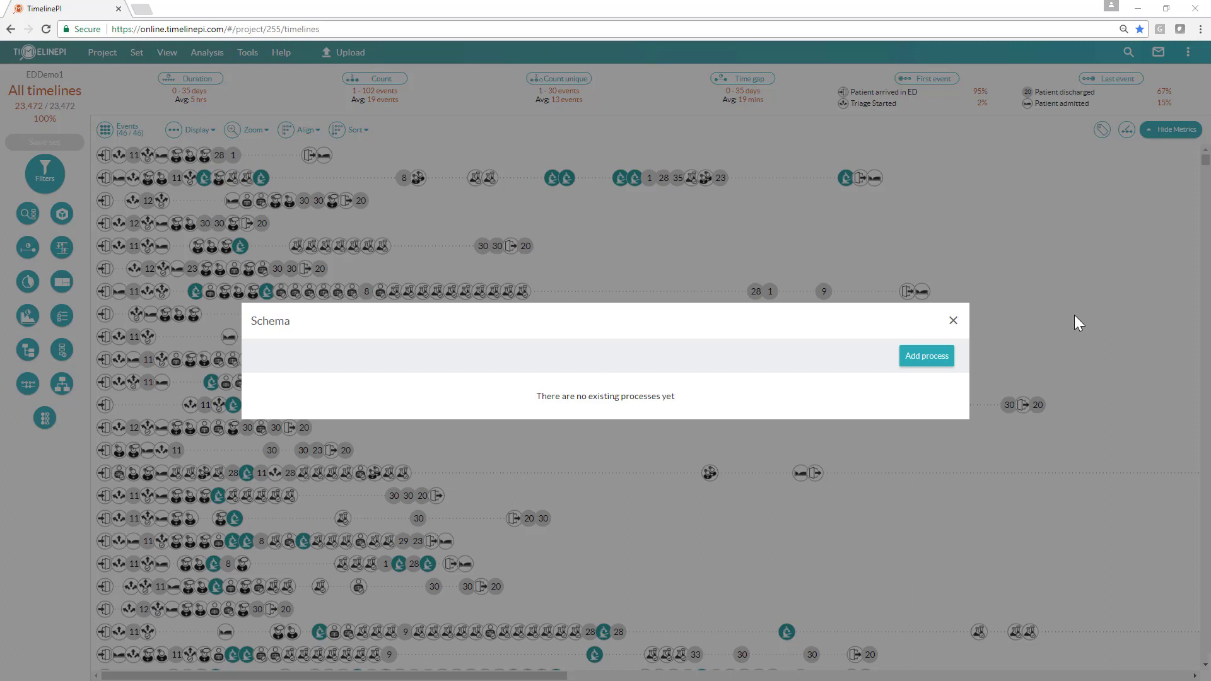
{"action": "left_click", "coordinate": [922, 358]}
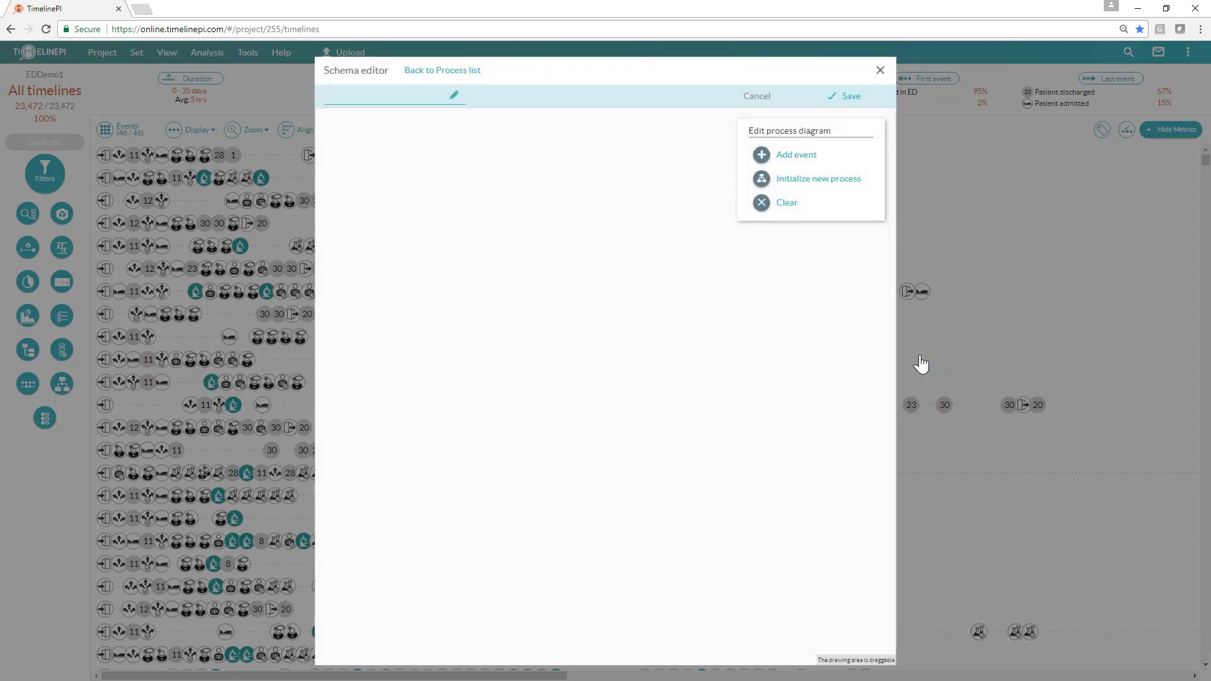
{"action": "left_click", "coordinate": [838, 185]}
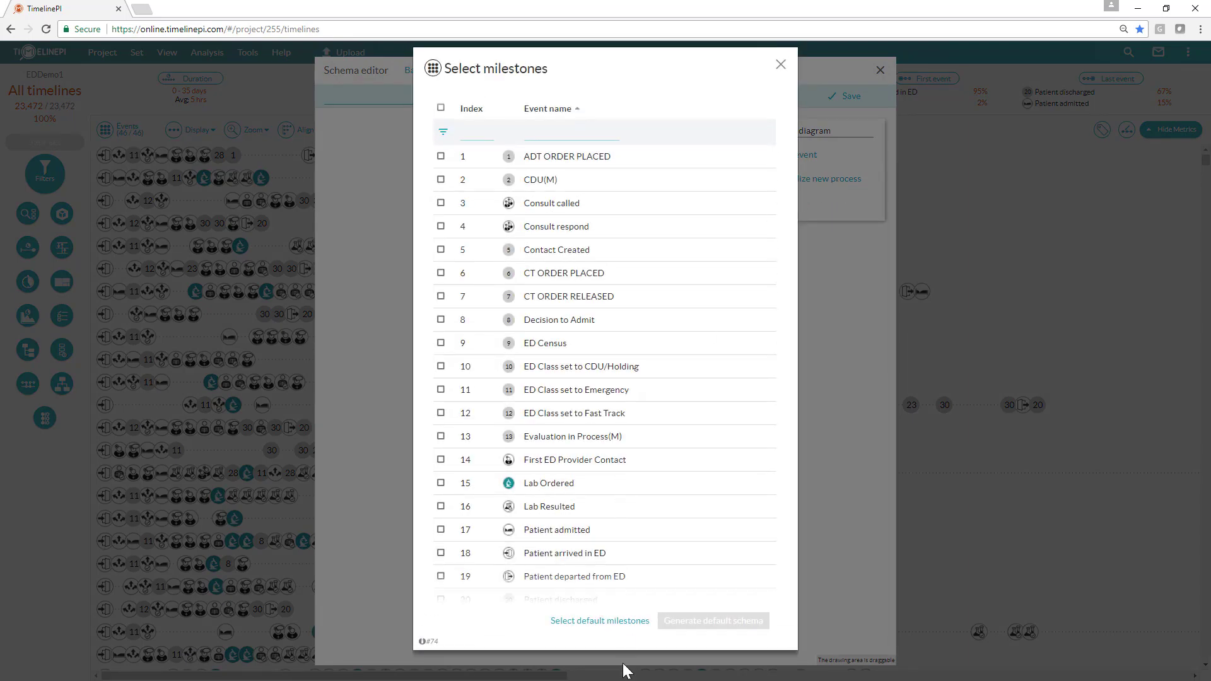
{"action": "left_click", "coordinate": [615, 625]}
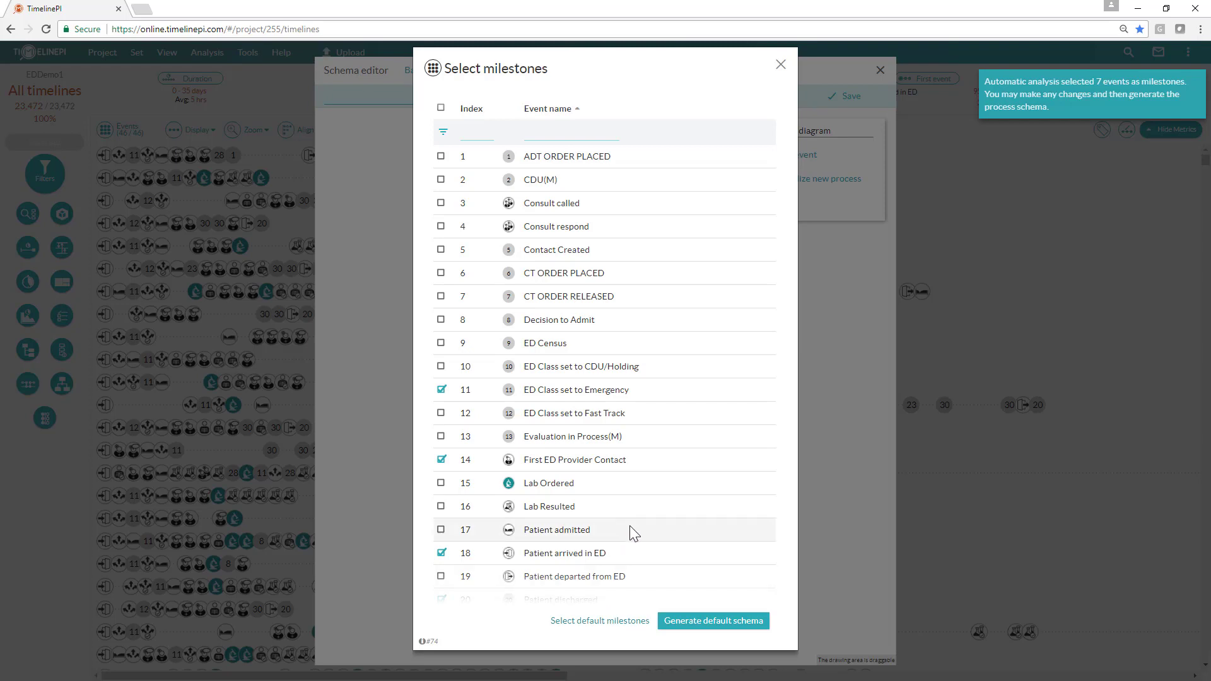
Step: Add Patient admitted and Patient departed from ED to the selected milestones and generate the default schema
{"action": "scroll", "coordinate": [632, 533], "scroll_direction": "down", "scroll_amount": 4}
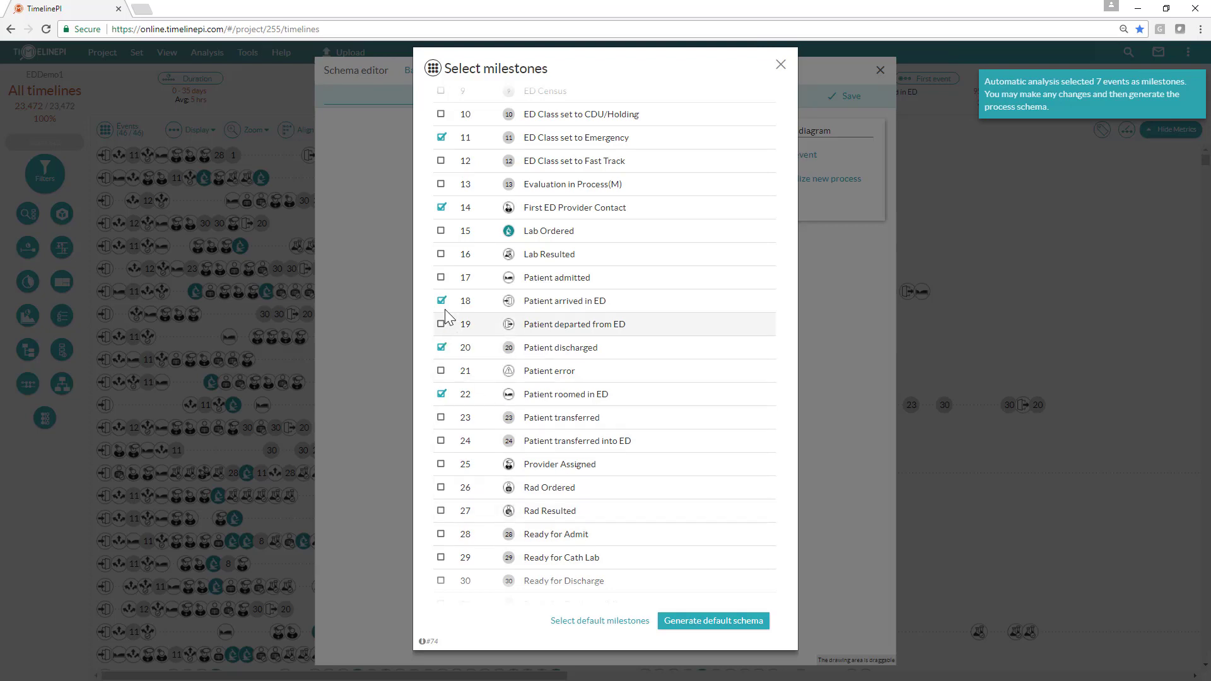
{"action": "left_click", "coordinate": [442, 279]}
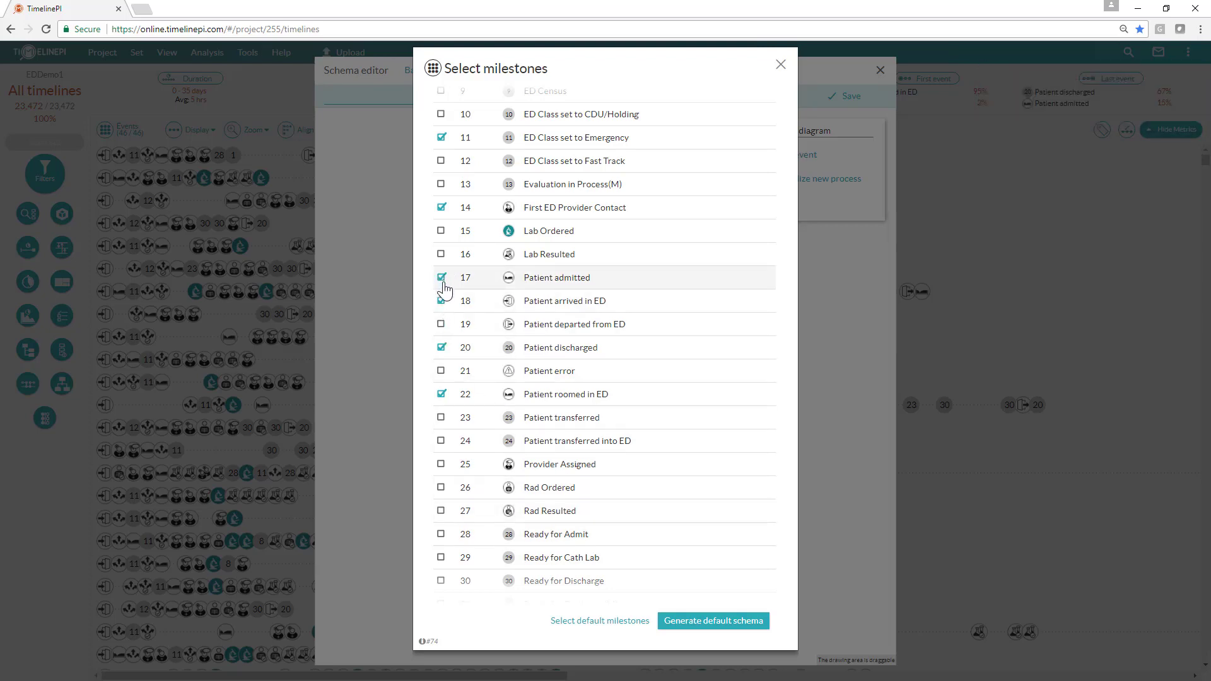
{"action": "left_click", "coordinate": [441, 325]}
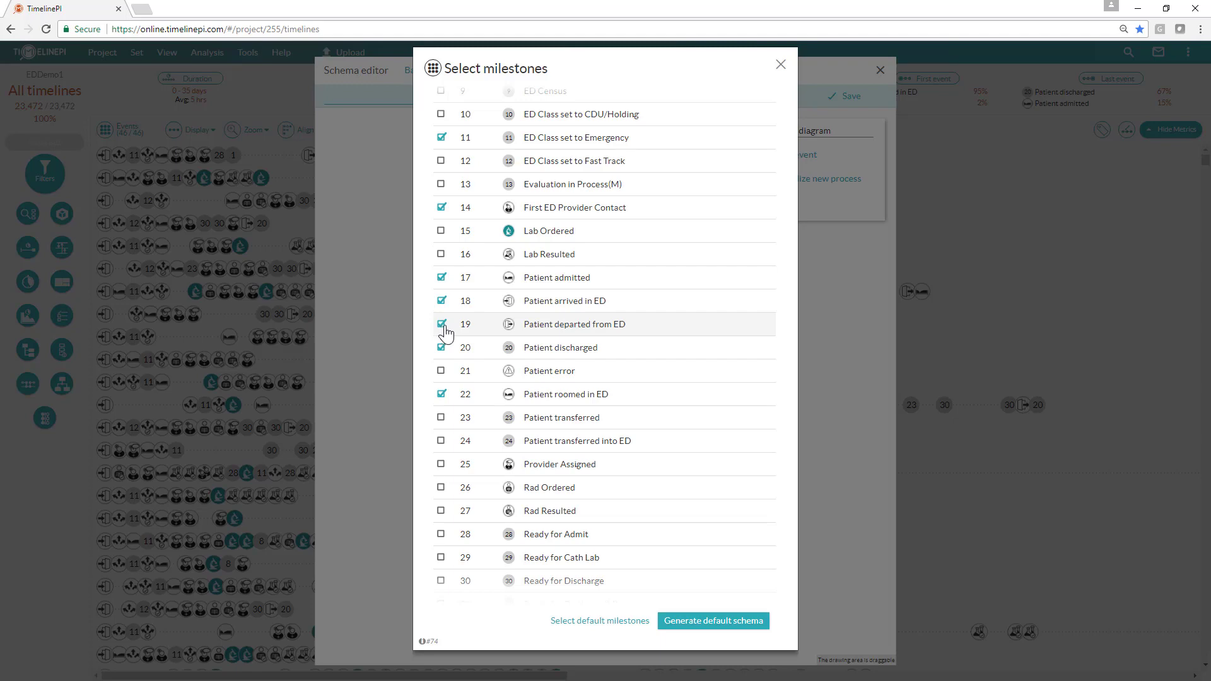
{"action": "left_click", "coordinate": [712, 624]}
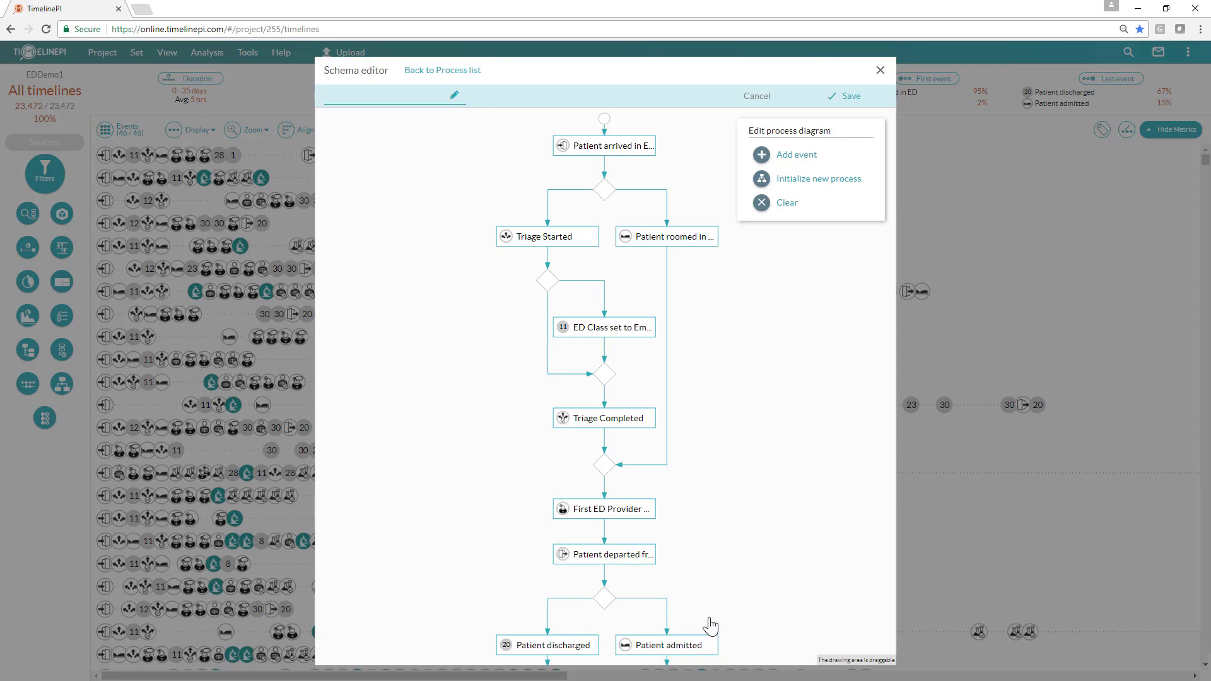
Step: Name the new process schema "Demo" and save it
{"action": "left_click_drag", "start_coordinate": [711, 626], "coordinate": [705, 594]}
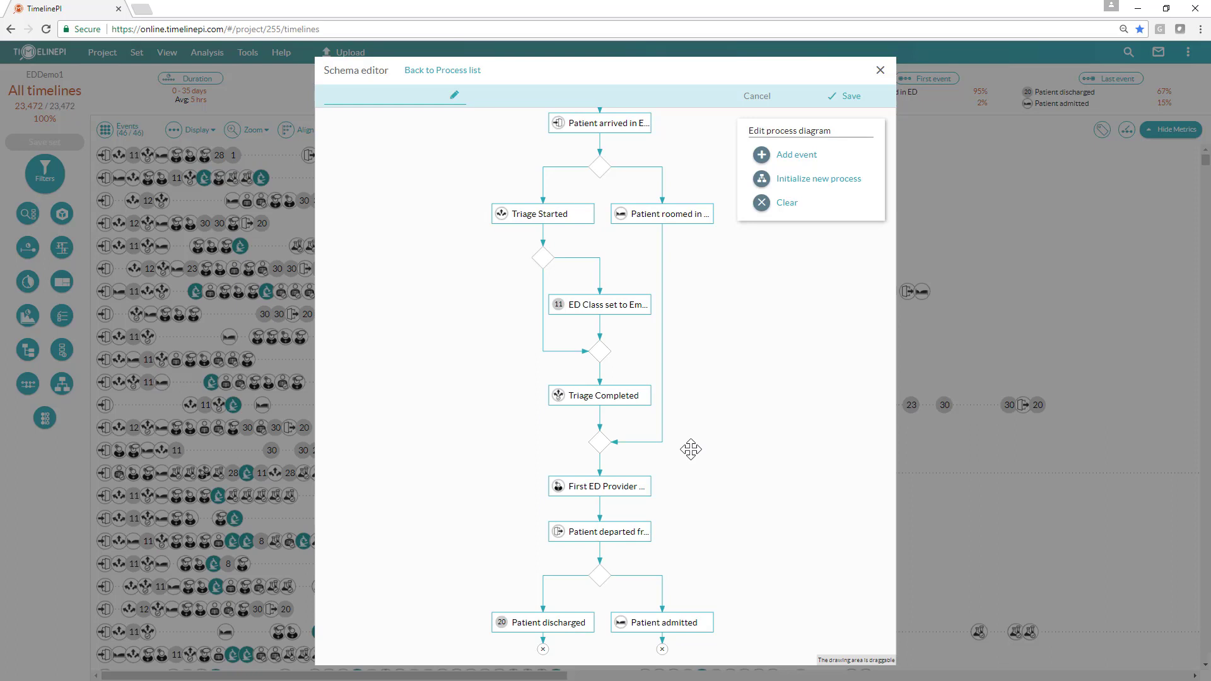
{"action": "left_click", "coordinate": [401, 98]}
{"action": "type", "text": "Demo"}
{"action": "left_click", "coordinate": [851, 97]}
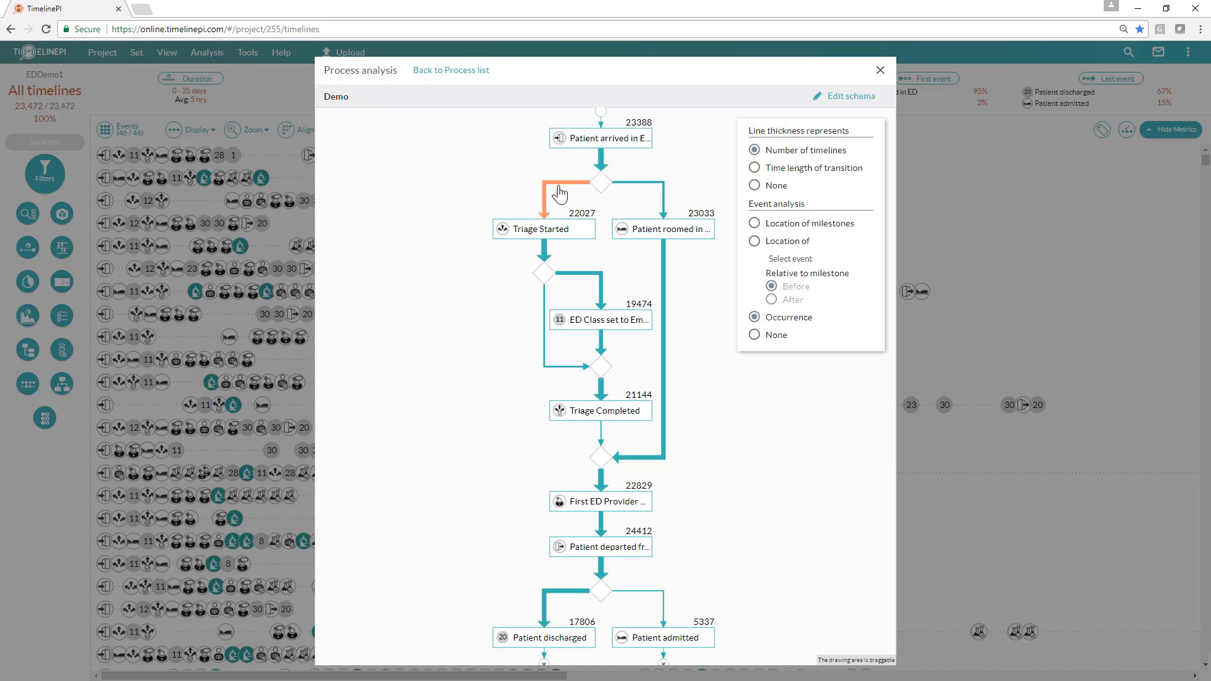
Step: Switch the diagram's line thickness to time length of transition, then back to number of timelines
{"action": "mouse_move", "coordinate": [550, 222]}
{"action": "left_click", "coordinate": [769, 176]}
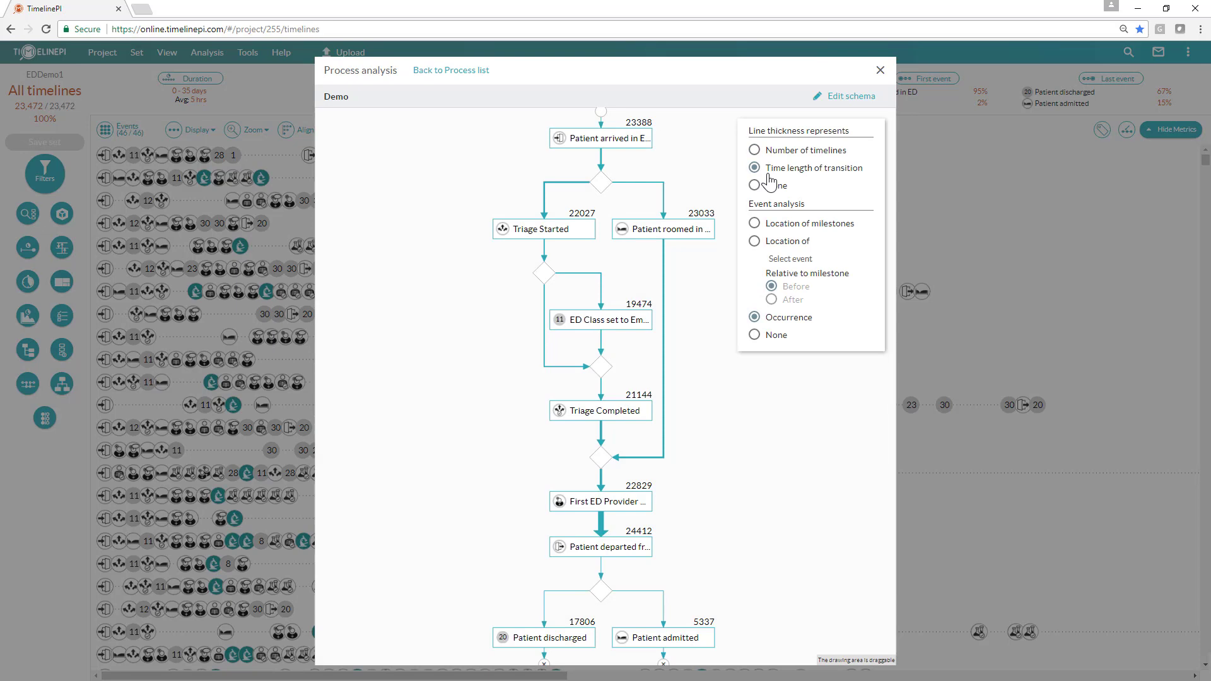
{"action": "left_click", "coordinate": [762, 154]}
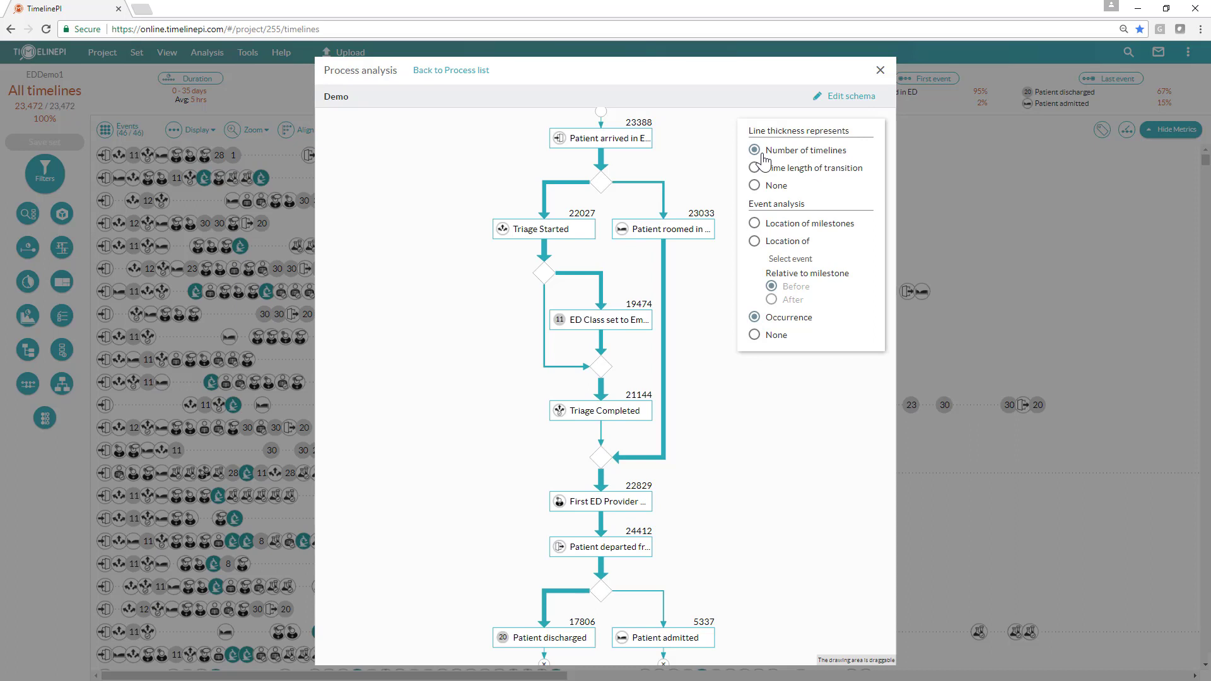
Step: Analyze the location of Lab Ordered events relative to the schema's milestones, then close the process analysis
{"action": "left_click", "coordinate": [754, 241]}
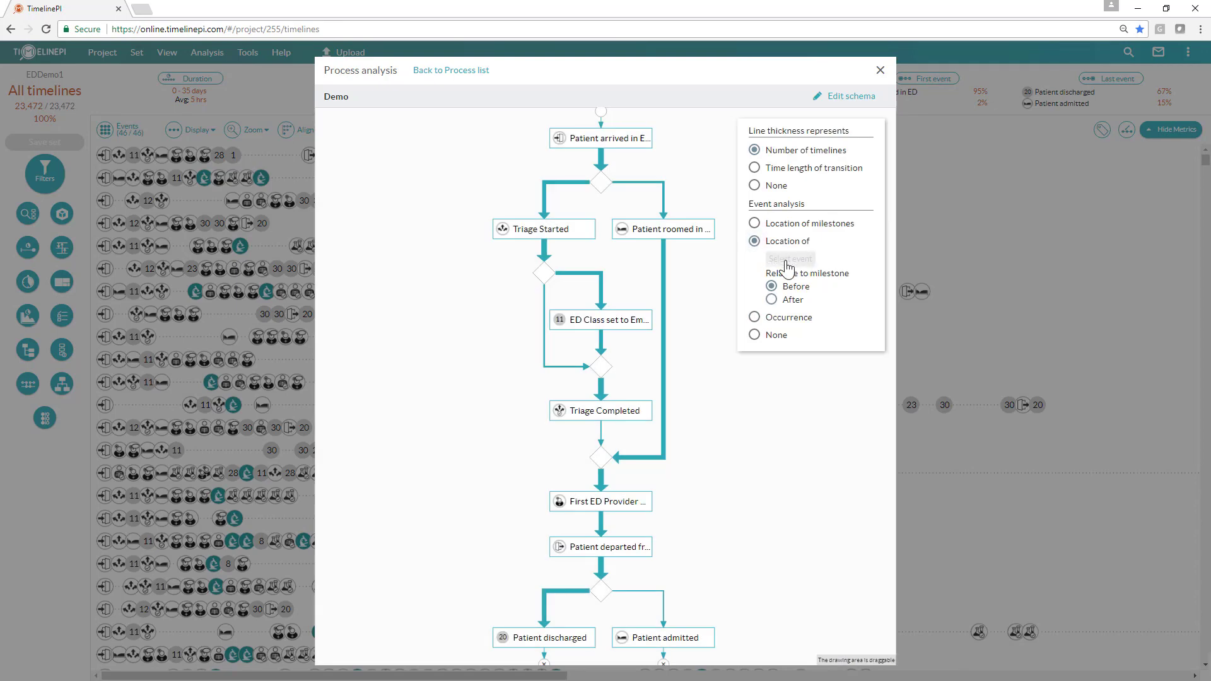
{"action": "left_click", "coordinate": [788, 260]}
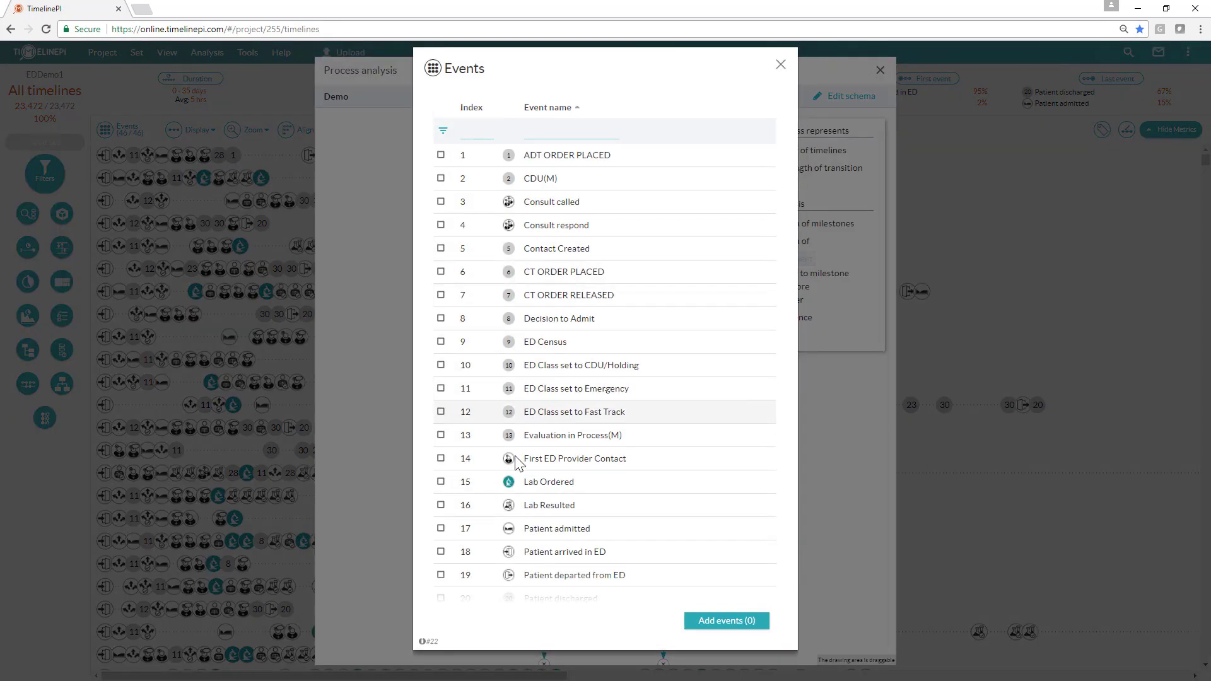
{"action": "left_click", "coordinate": [442, 482]}
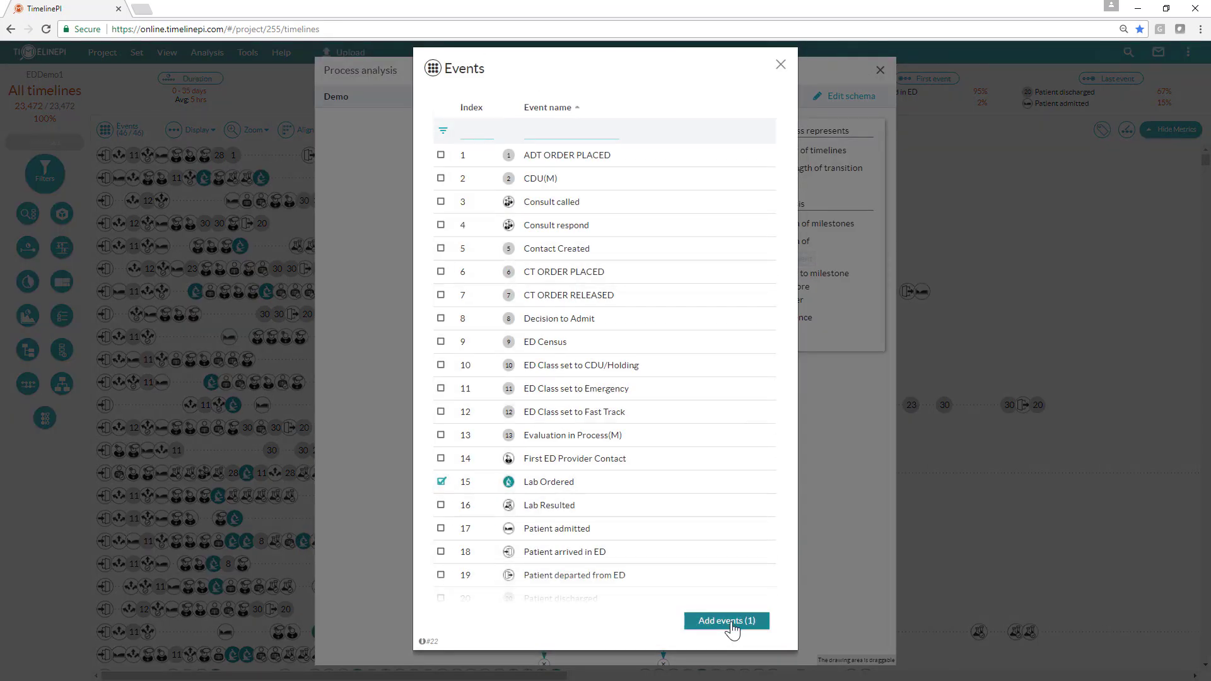
{"action": "left_click", "coordinate": [728, 621]}
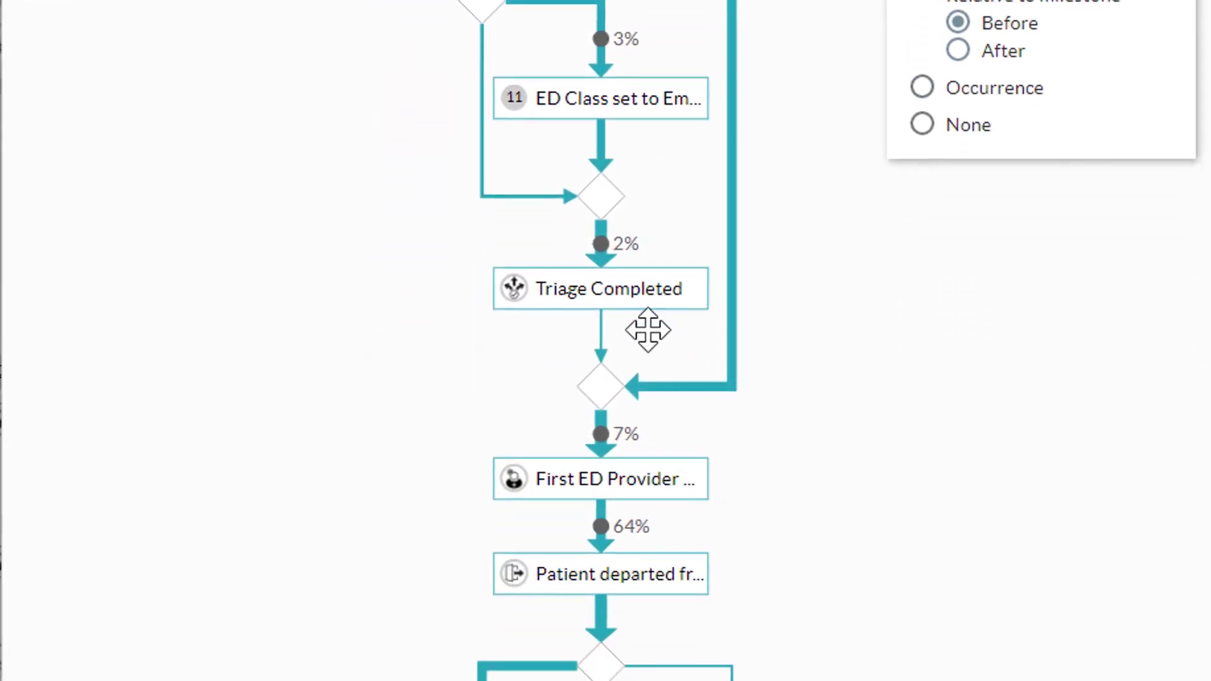
{"action": "left_click_drag", "start_coordinate": [796, 424], "coordinate": [748, 373]}
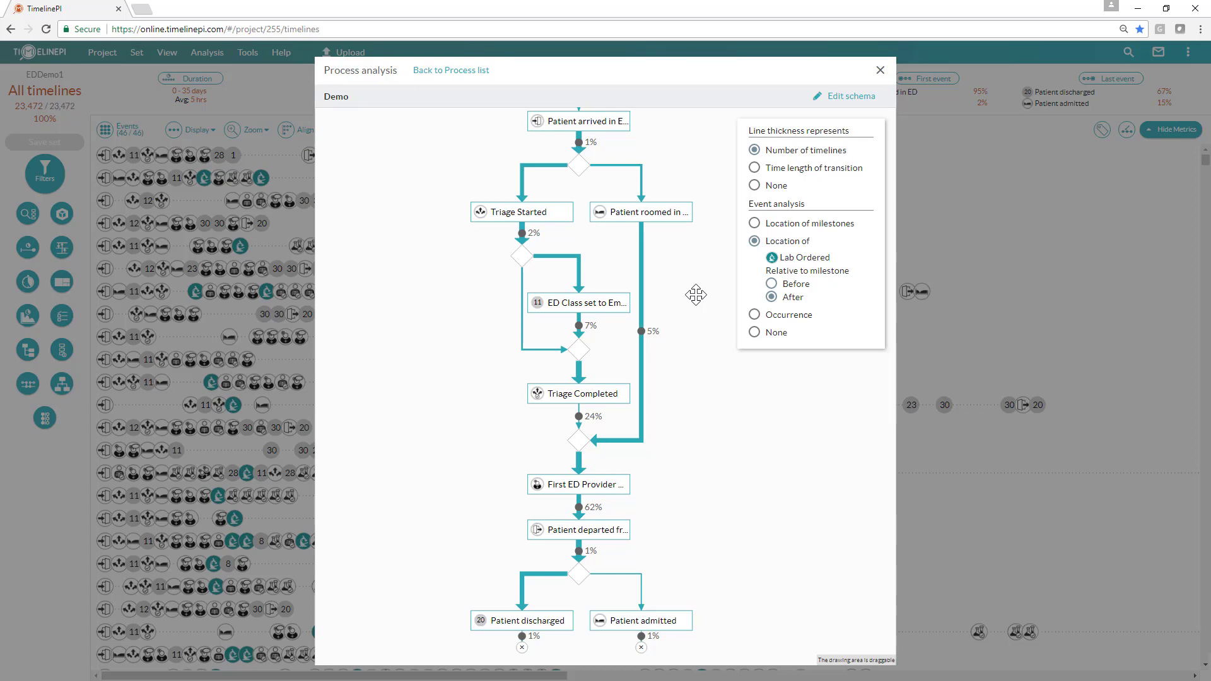
{"action": "left_click", "coordinate": [880, 71]}
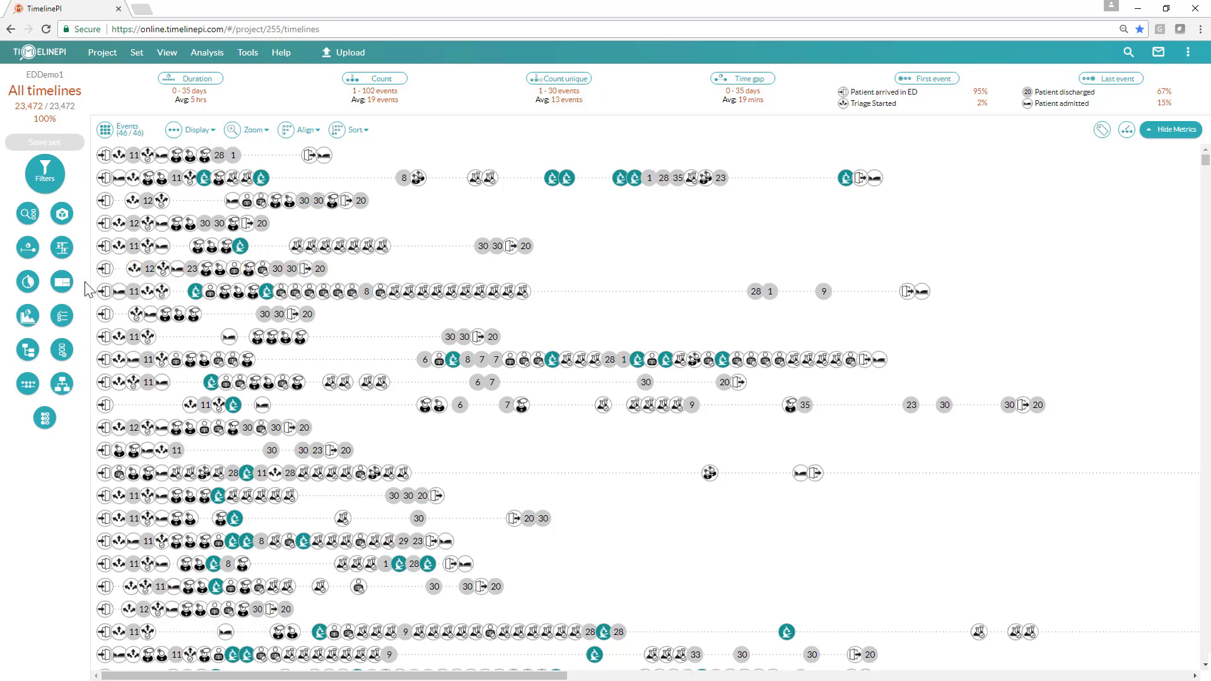
Step: Open Path analysis, reset its events, and add Consult called, Lab Ordered and Lab Resulted to the path events
{"action": "left_click", "coordinate": [66, 251]}
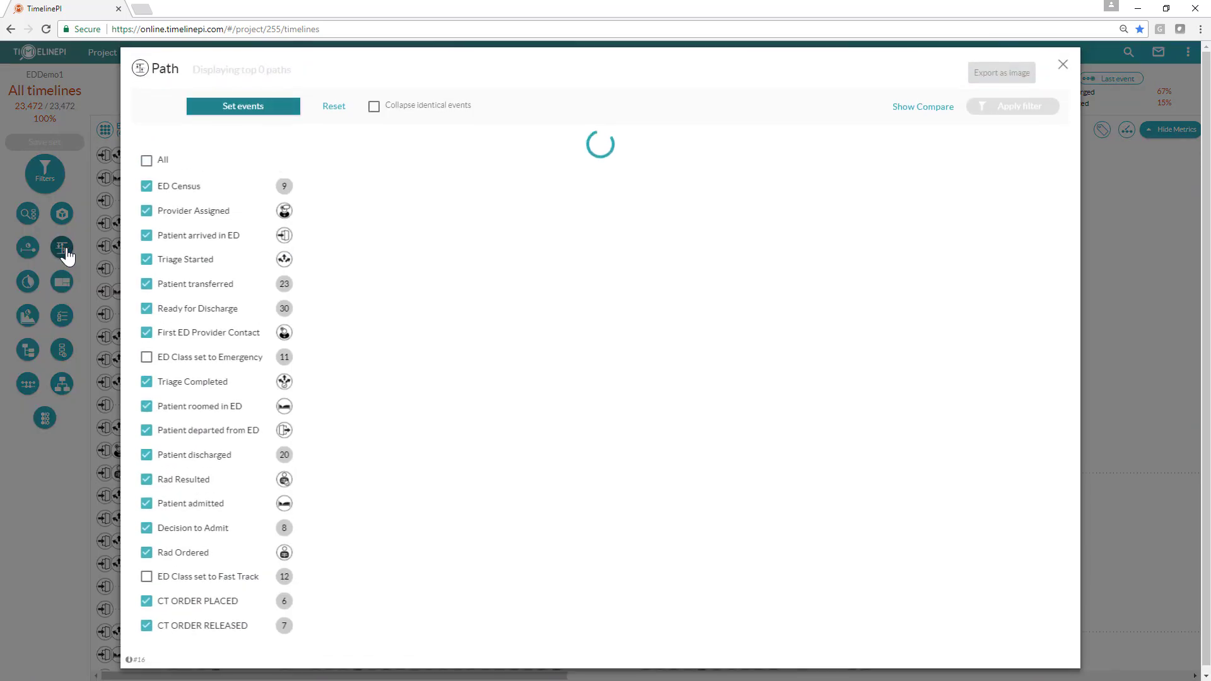
{"action": "left_click", "coordinate": [329, 107]}
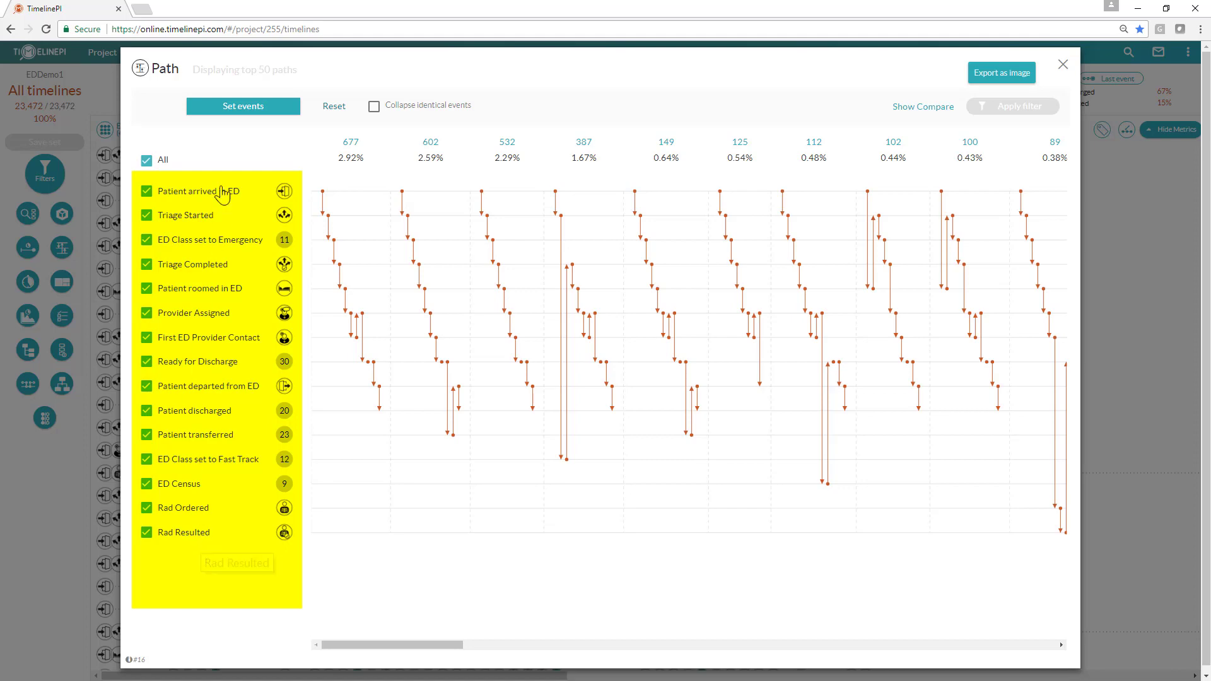
{"action": "left_click", "coordinate": [249, 118]}
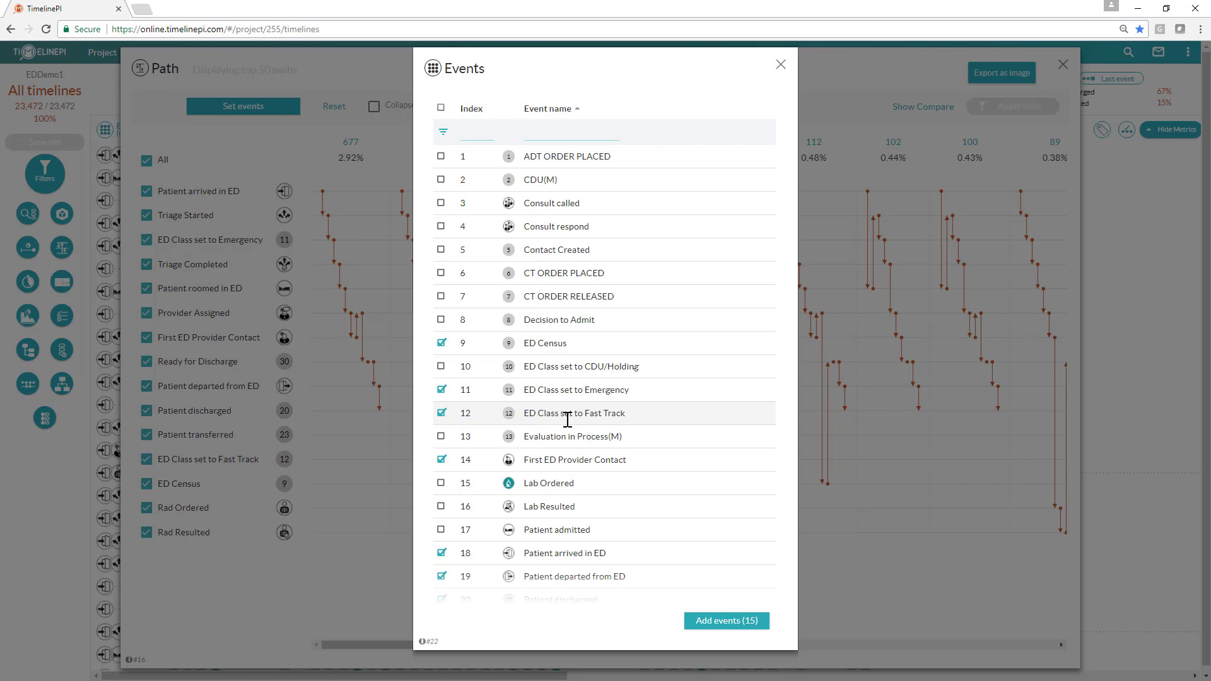
{"action": "left_click", "coordinate": [440, 202]}
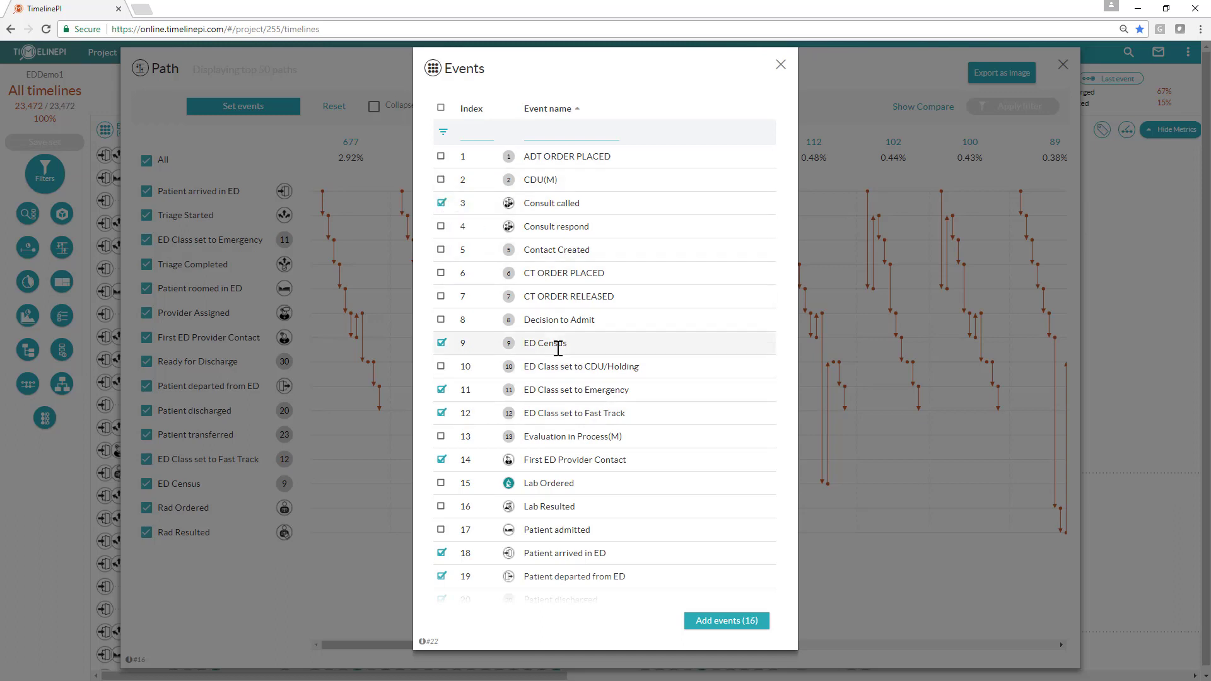
{"action": "scroll", "coordinate": [558, 347], "scroll_direction": "down", "scroll_amount": 3}
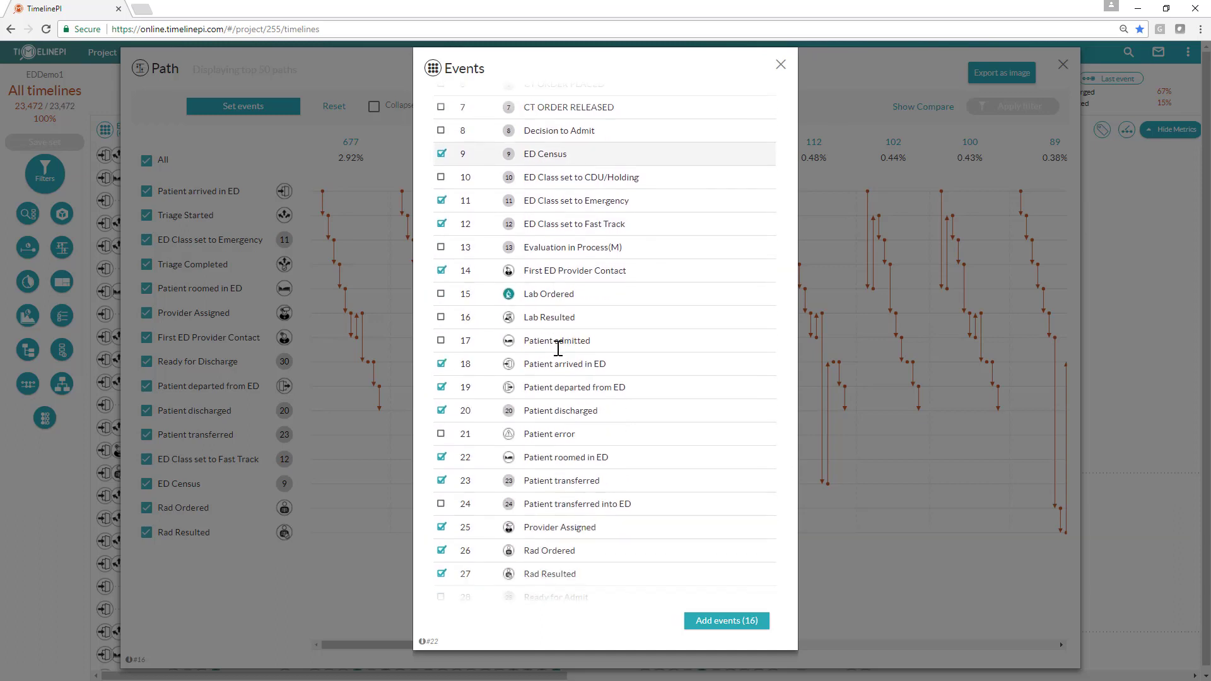
{"action": "left_click", "coordinate": [442, 295]}
{"action": "left_click", "coordinate": [441, 317]}
{"action": "left_click", "coordinate": [726, 620]}
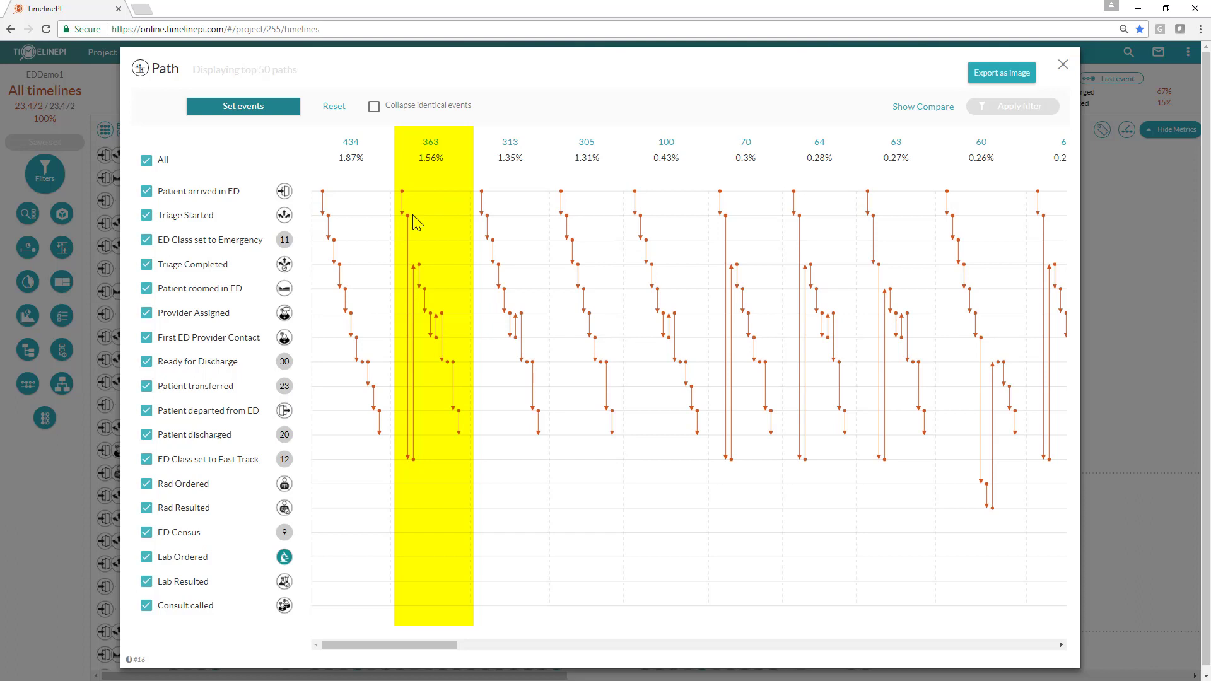
Step: Exclude ED Class set to Fast Track and ED Class set to Emergency from the path events
{"action": "mouse_move", "coordinate": [417, 464]}
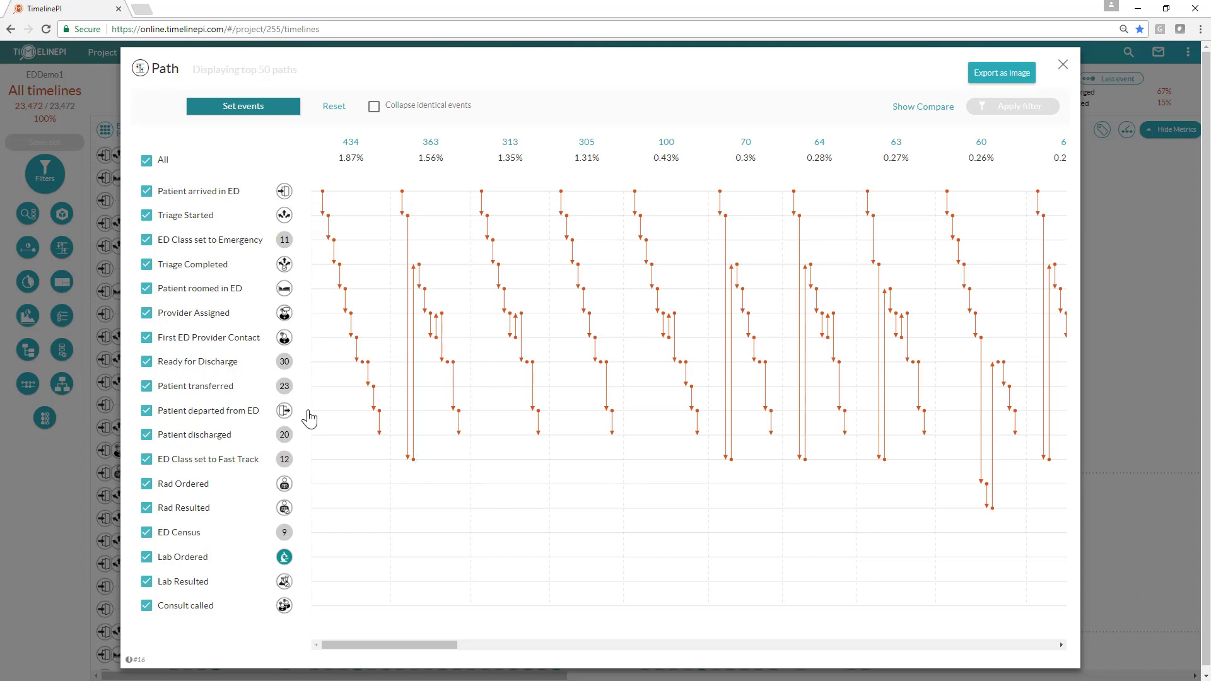
{"action": "left_click", "coordinate": [147, 461]}
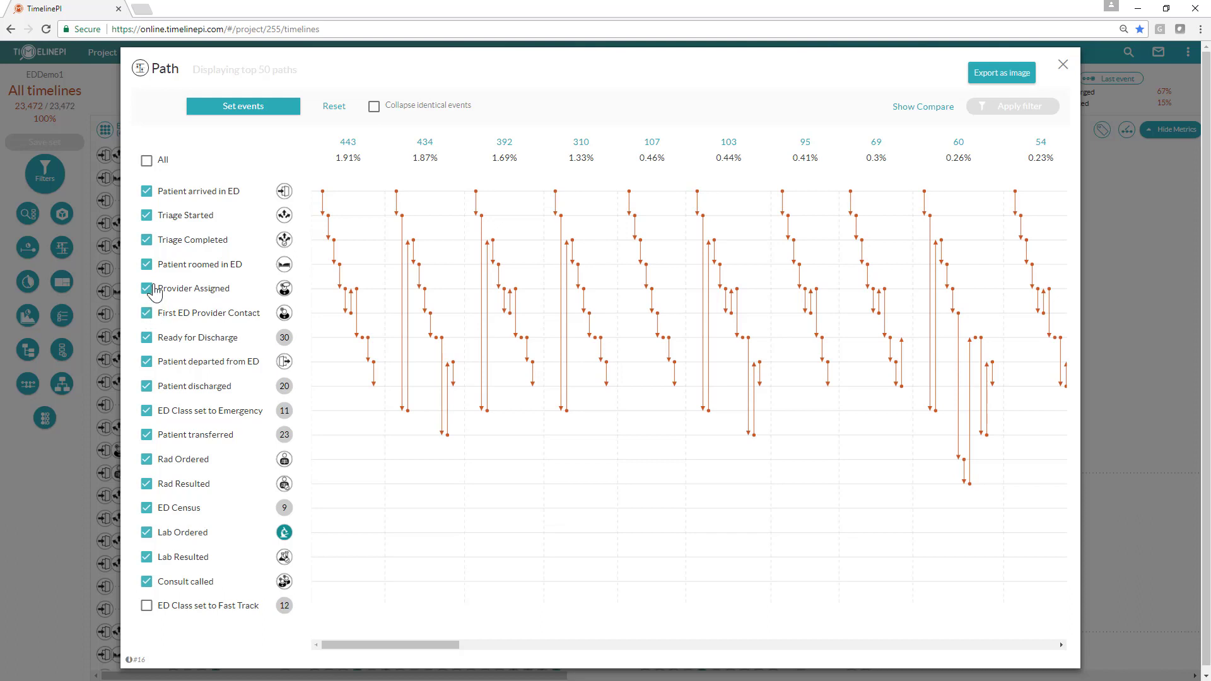
{"action": "left_click", "coordinate": [148, 413]}
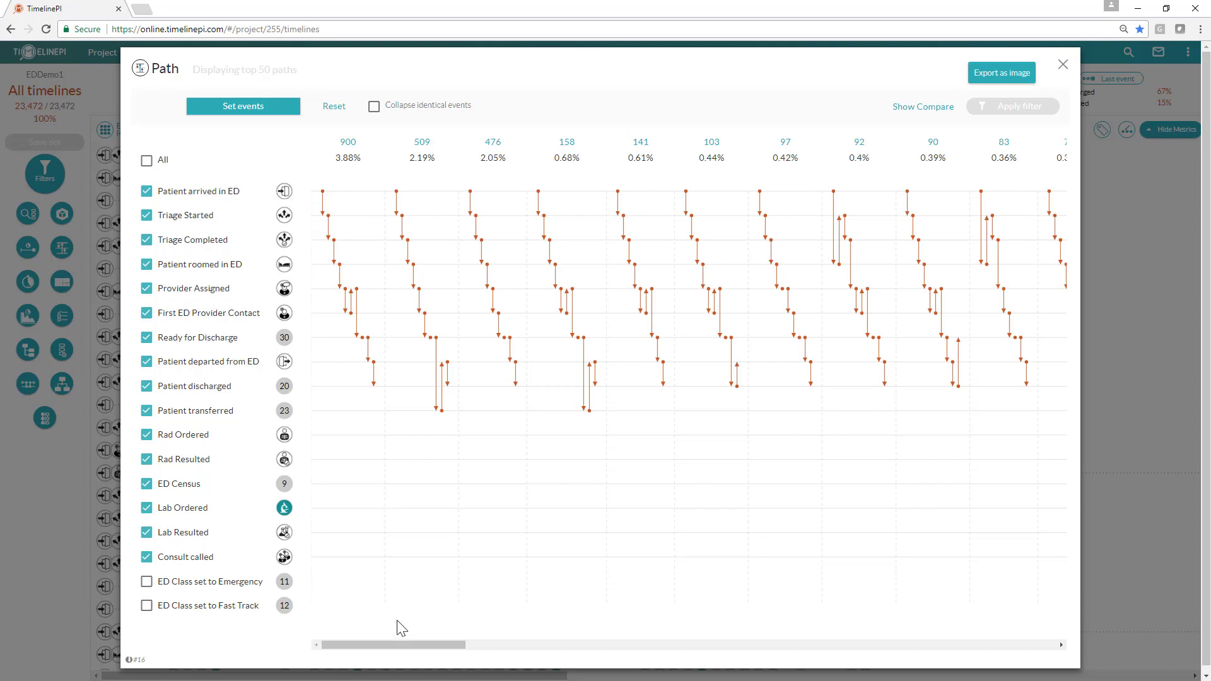
Step: Select the path followed by 37 timelines and apply it as a filter
{"action": "left_click_drag", "start_coordinate": [396, 646], "coordinate": [792, 674]}
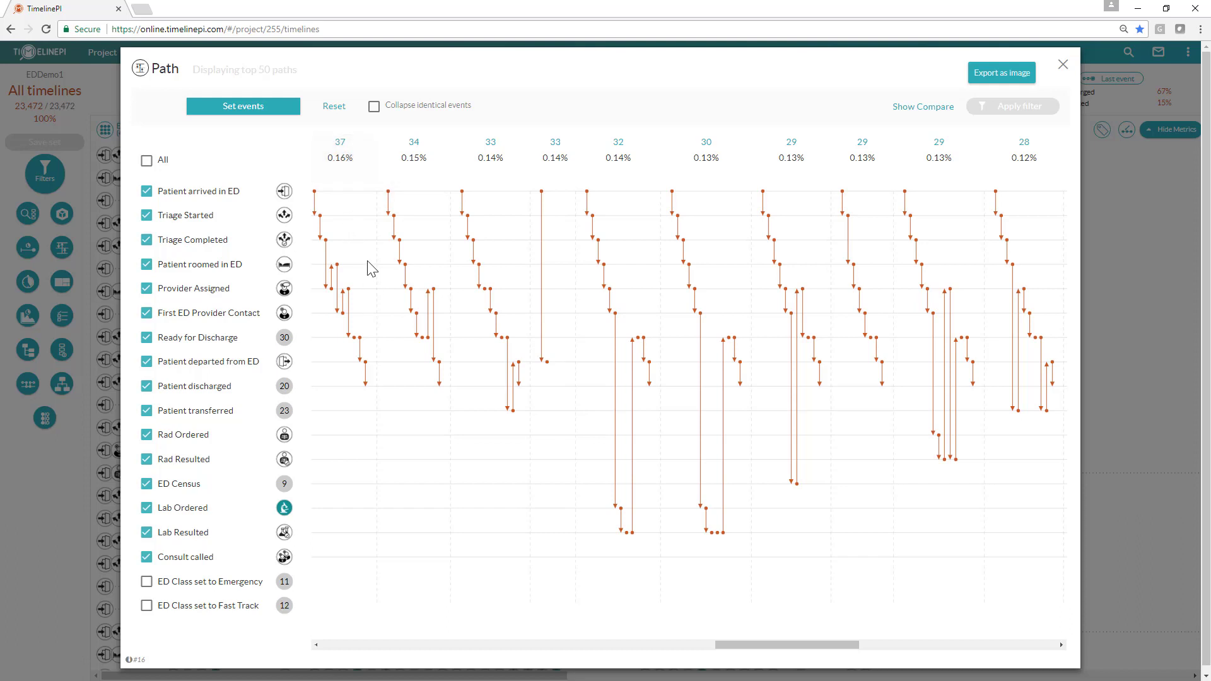
{"action": "left_click", "coordinate": [351, 150]}
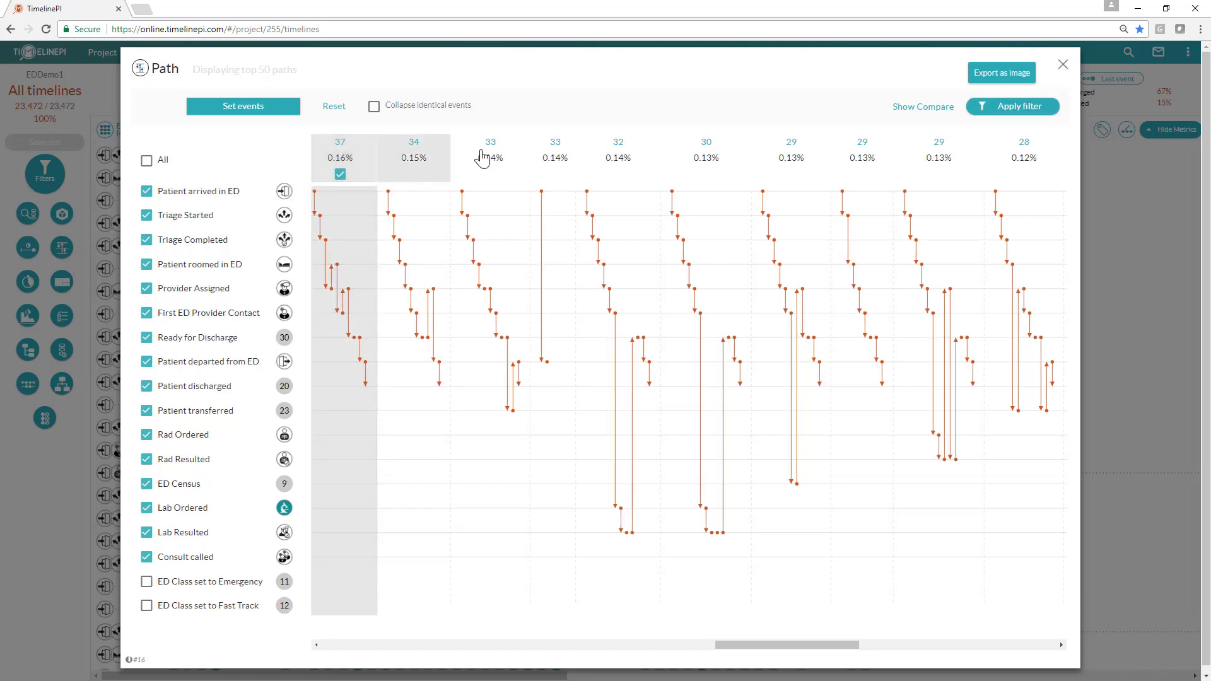
{"action": "left_click", "coordinate": [1021, 109]}
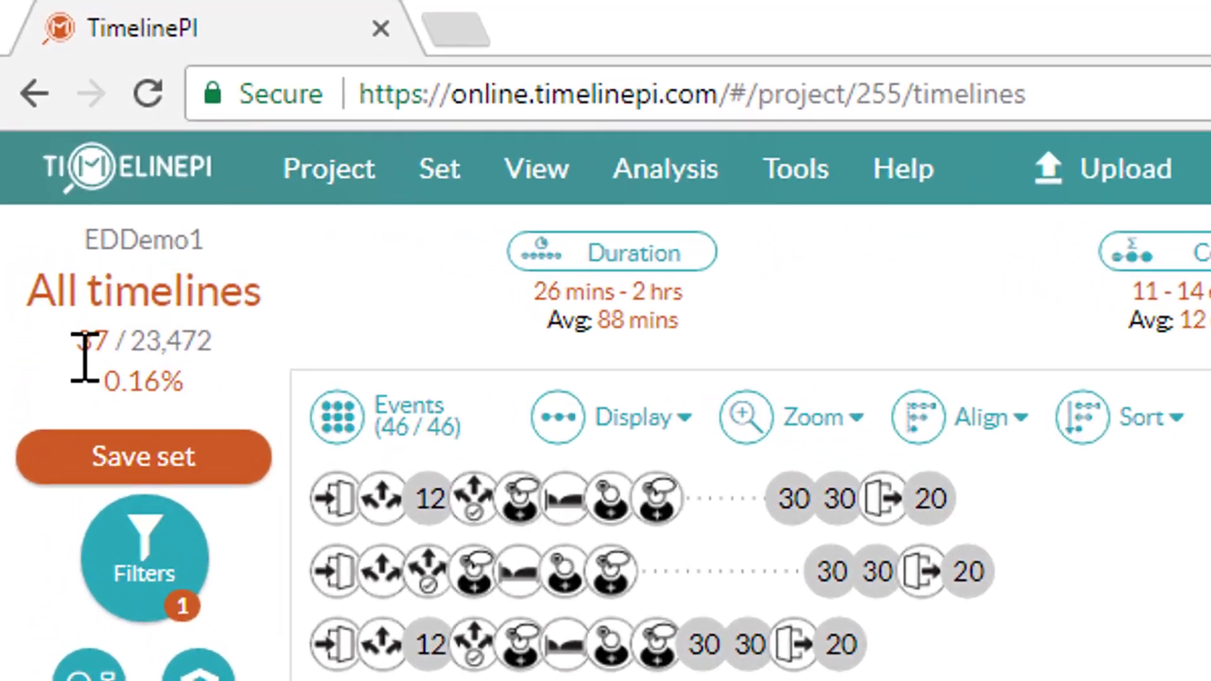
Step: Delete the path analysis filter from the filters list and close it
{"action": "left_click_drag", "start_coordinate": [85, 357], "coordinate": [106, 351]}
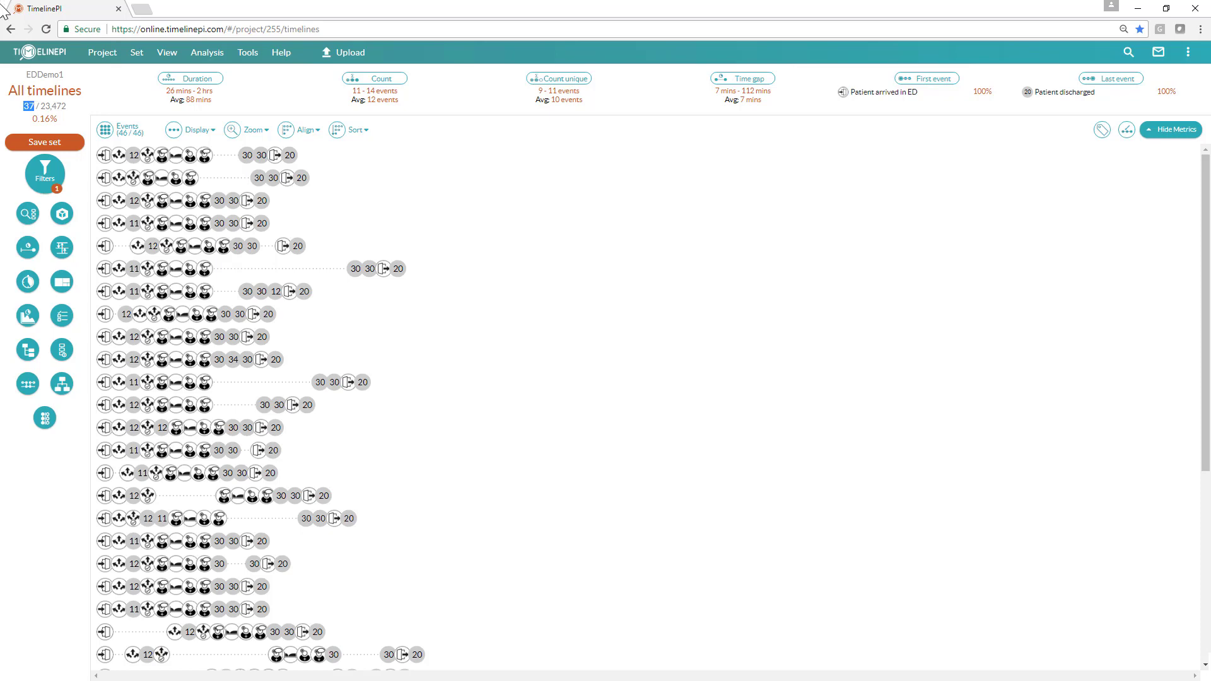
{"action": "left_click", "coordinate": [42, 171]}
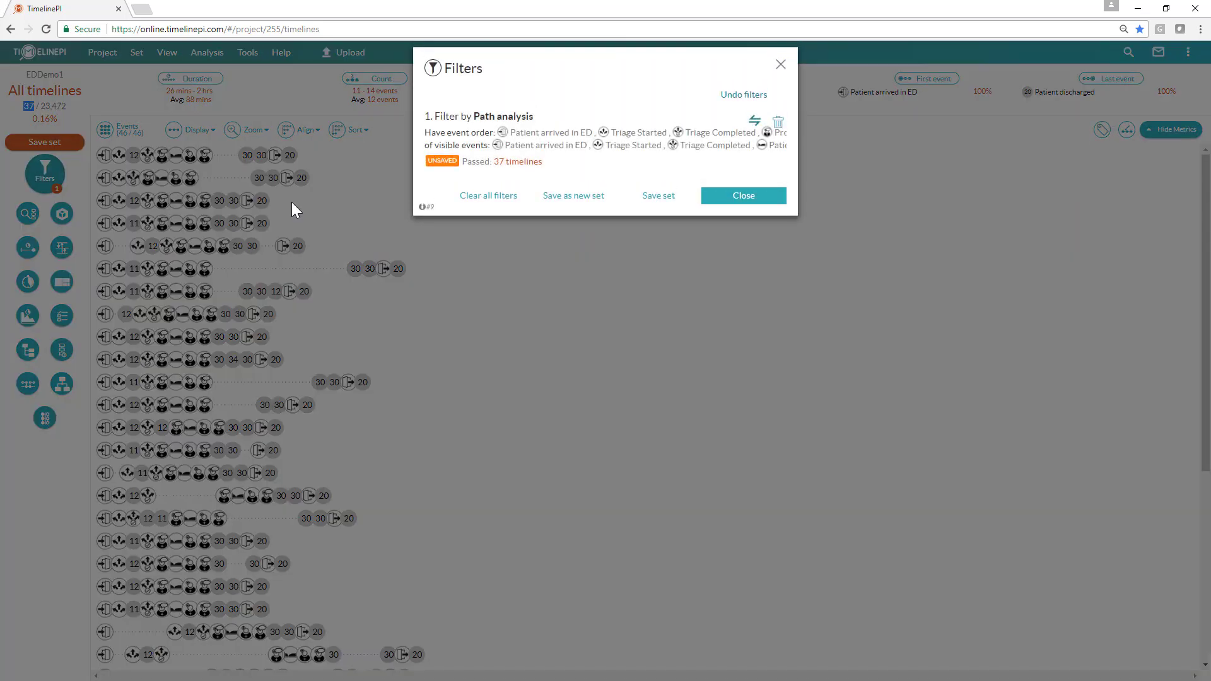
{"action": "left_click", "coordinate": [781, 124]}
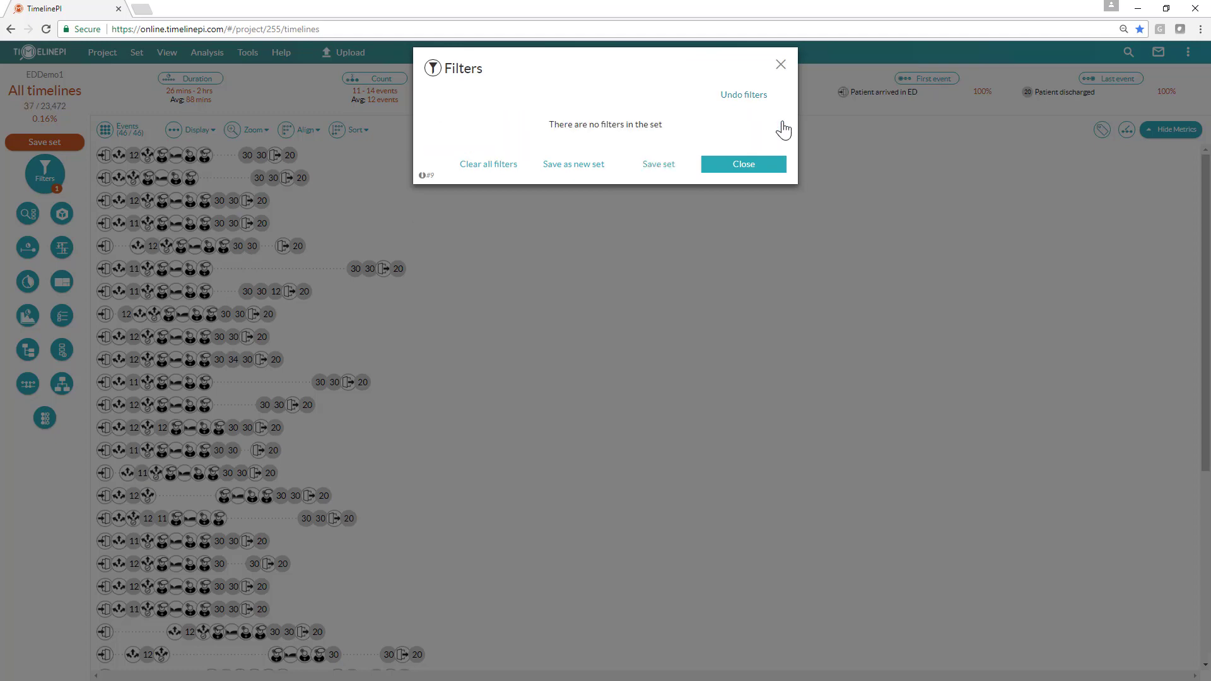
{"action": "left_click", "coordinate": [751, 168]}
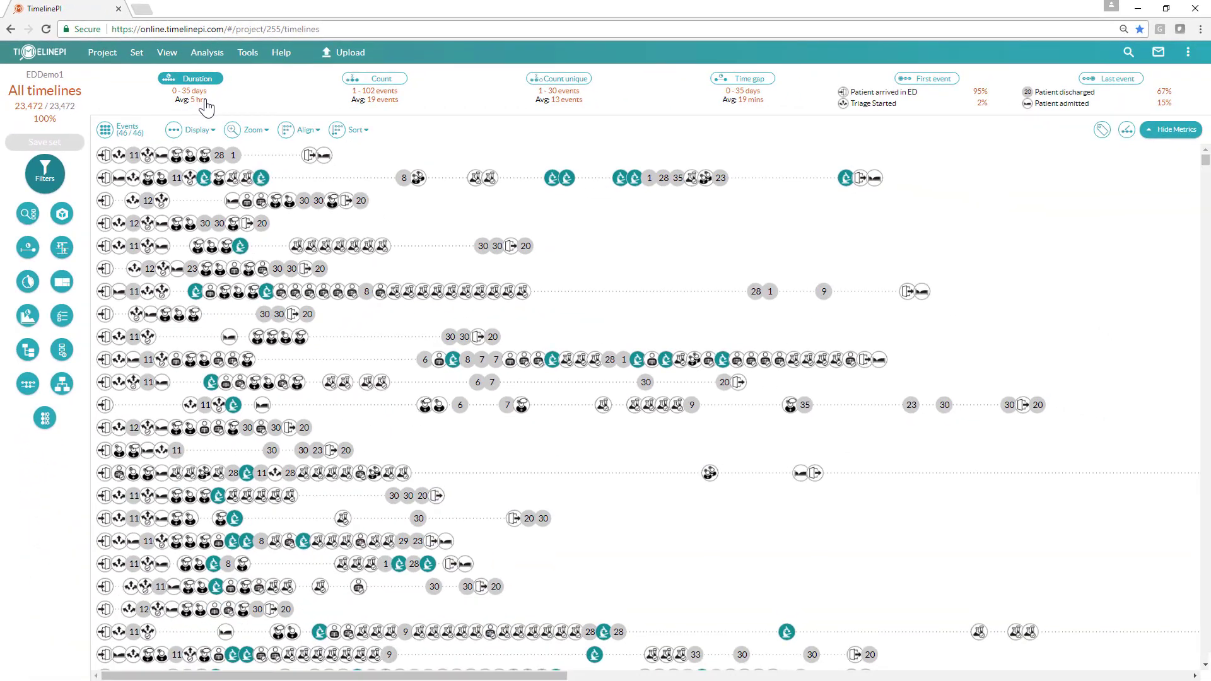
Step: Filter timelines by duration to a minimum of 2 days
{"action": "left_click", "coordinate": [201, 82]}
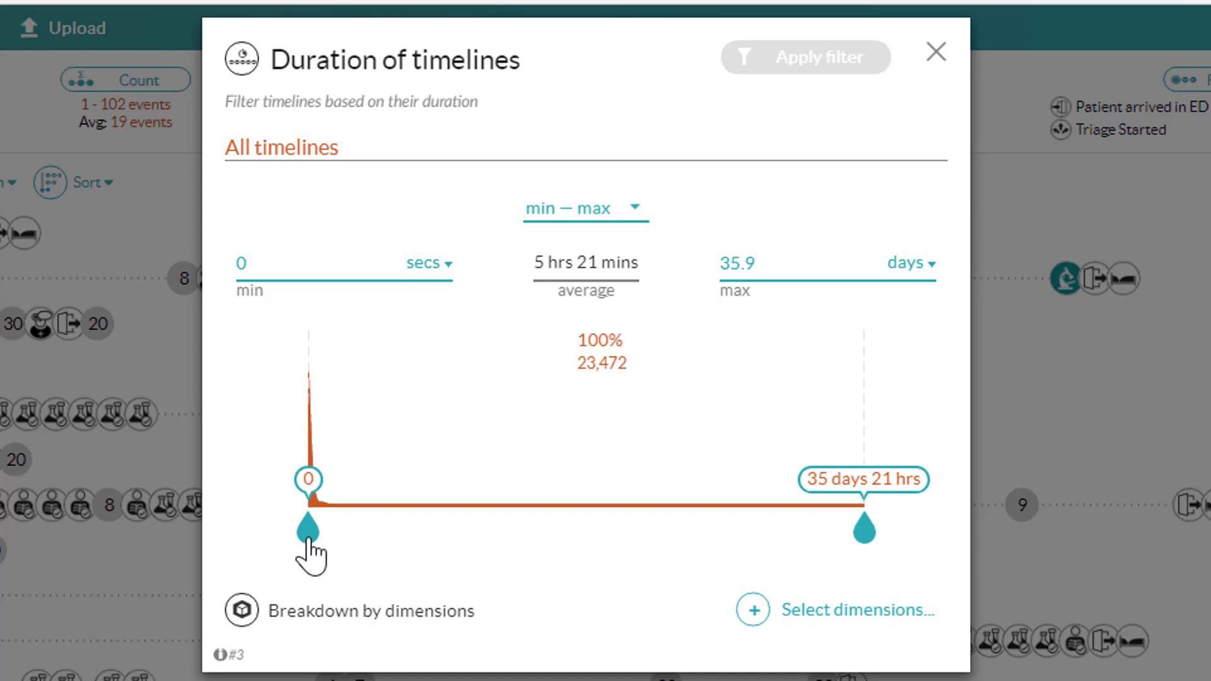
{"action": "left_click_drag", "start_coordinate": [307, 538], "coordinate": [339, 535]}
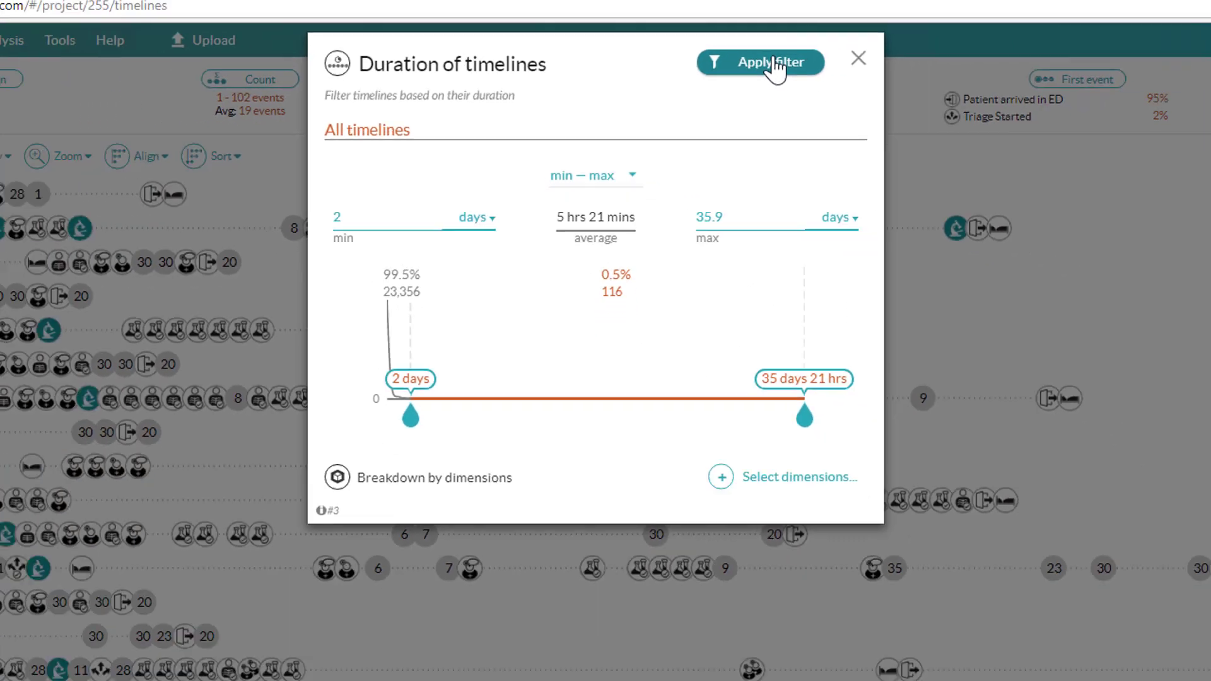
{"action": "left_click", "coordinate": [808, 57]}
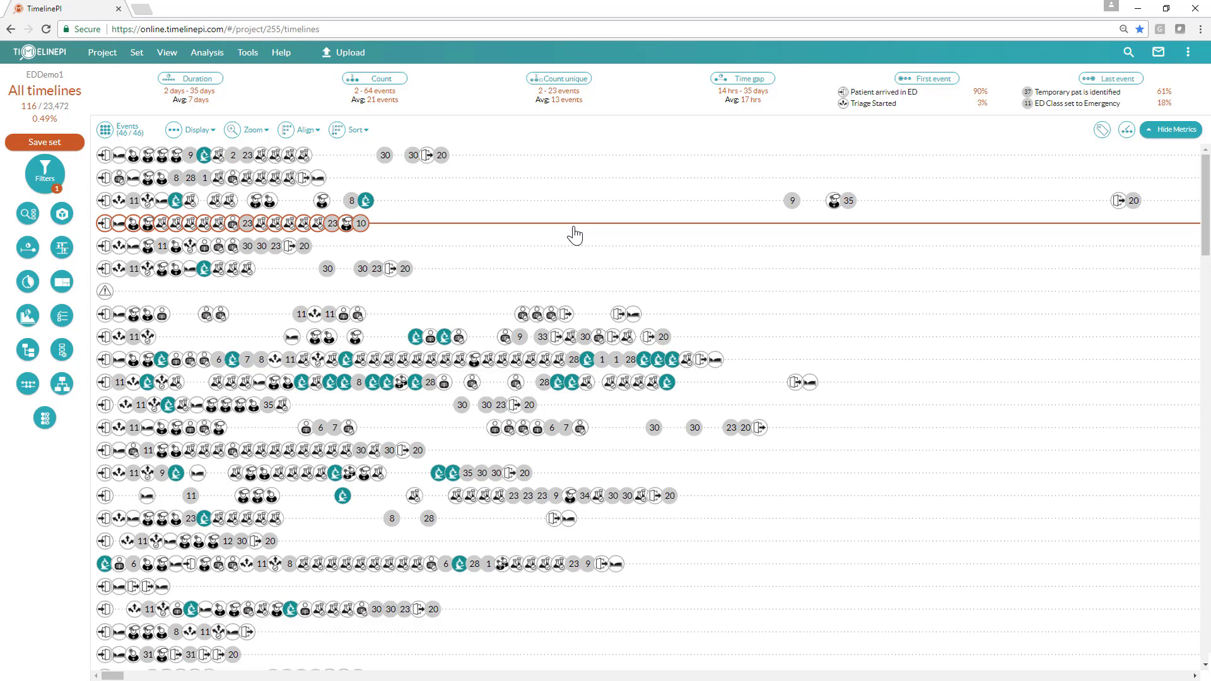
Step: Open the Last Events breakdown for the filtered timelines
{"action": "mouse_move", "coordinate": [431, 158]}
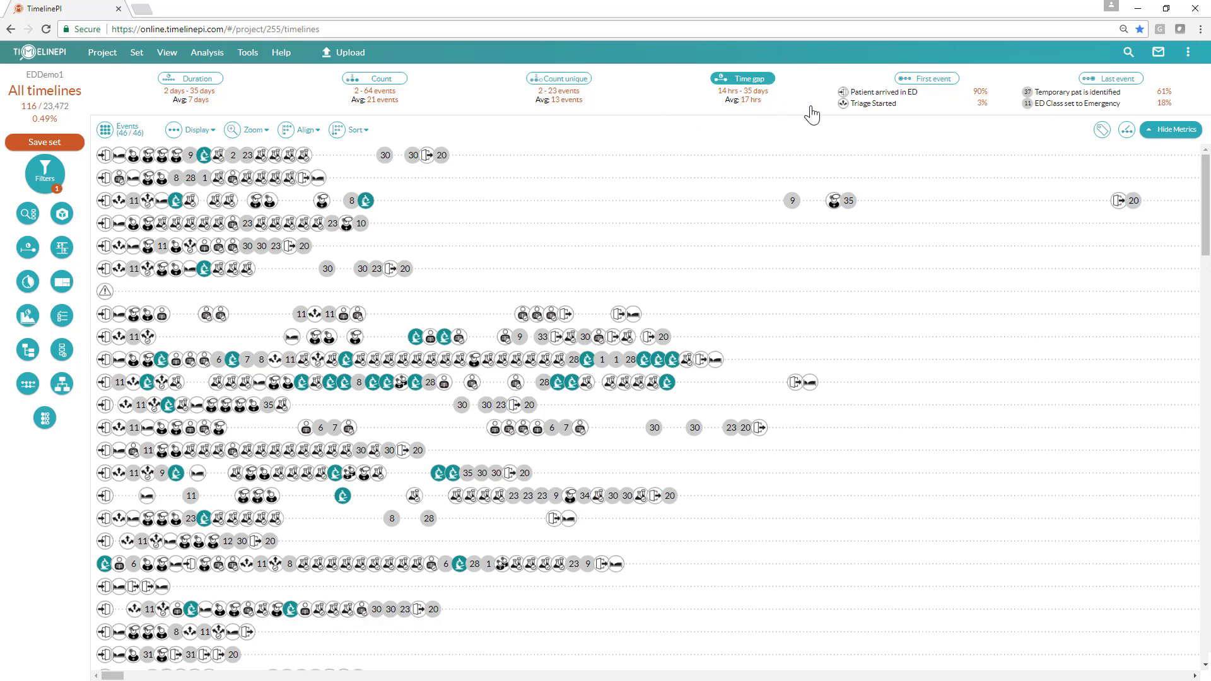
{"action": "left_click", "coordinate": [1103, 96]}
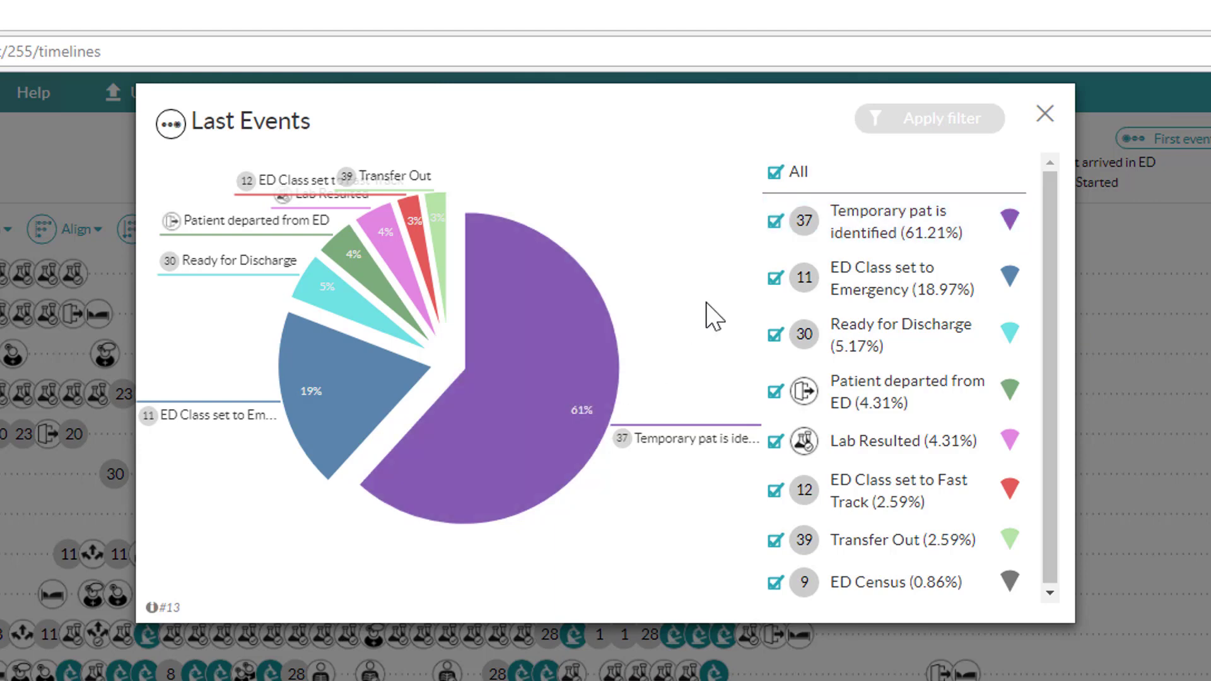
Step: Filter the timelines to those whose last event is Temporary pat is identified only
{"action": "left_click", "coordinate": [894, 235]}
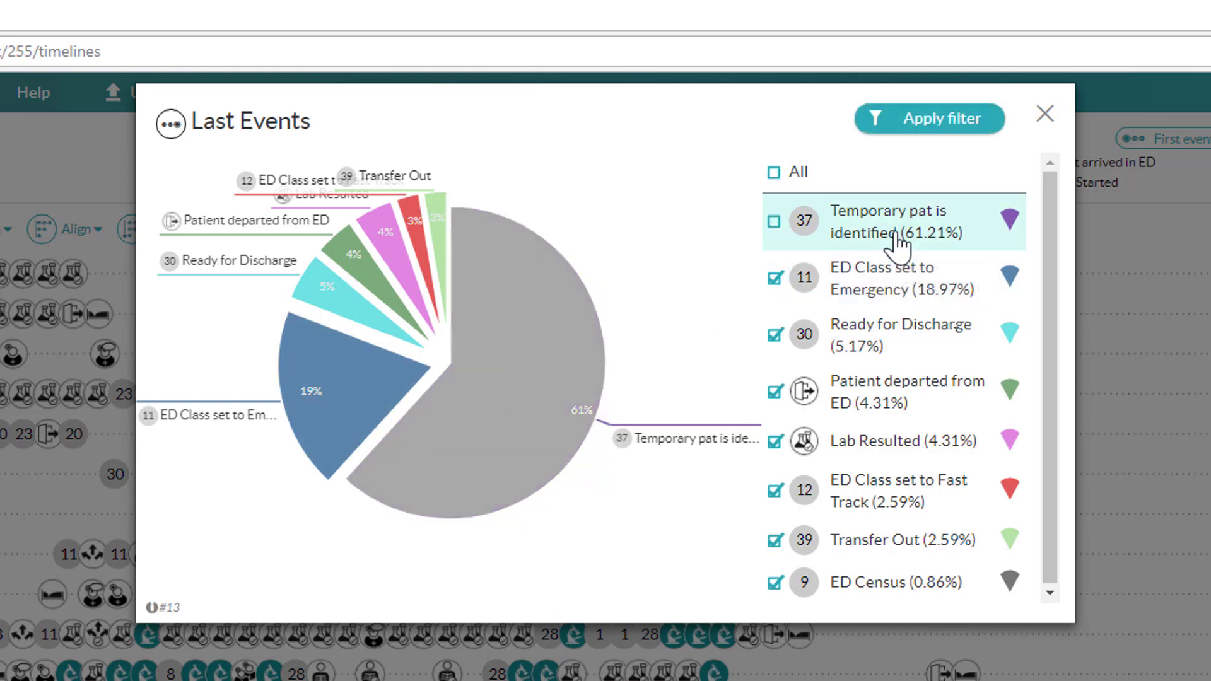
{"action": "left_click", "coordinate": [793, 173]}
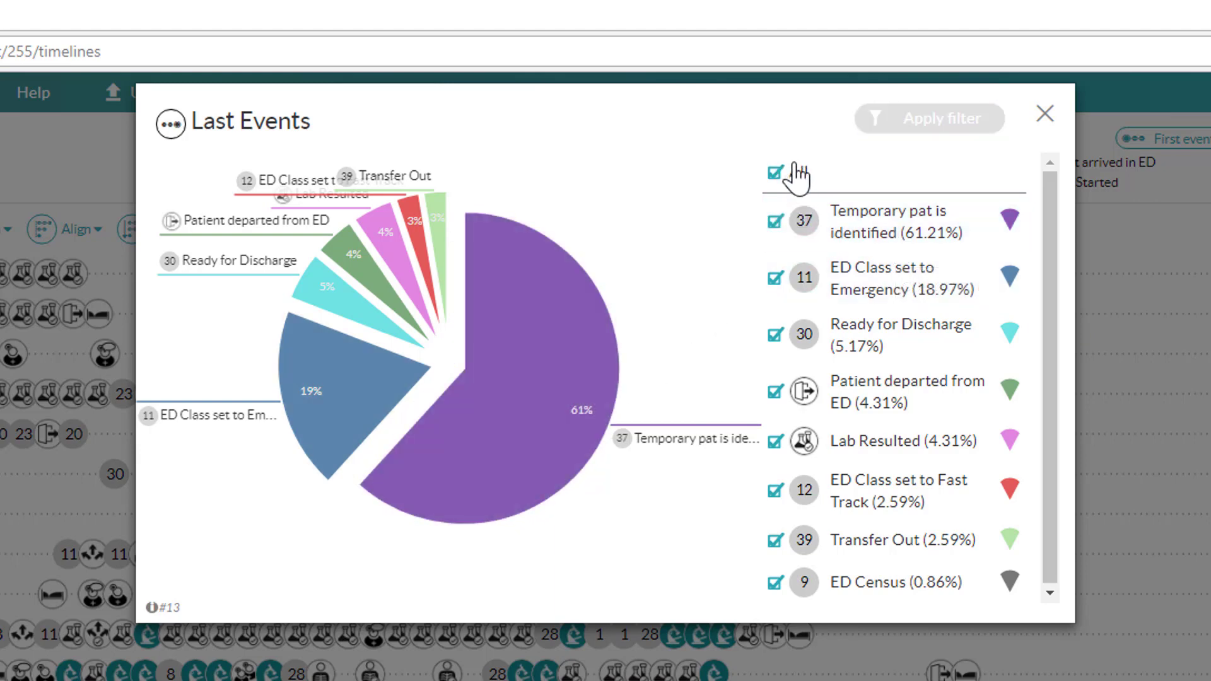
{"action": "left_click", "coordinate": [793, 173]}
{"action": "left_click", "coordinate": [902, 251]}
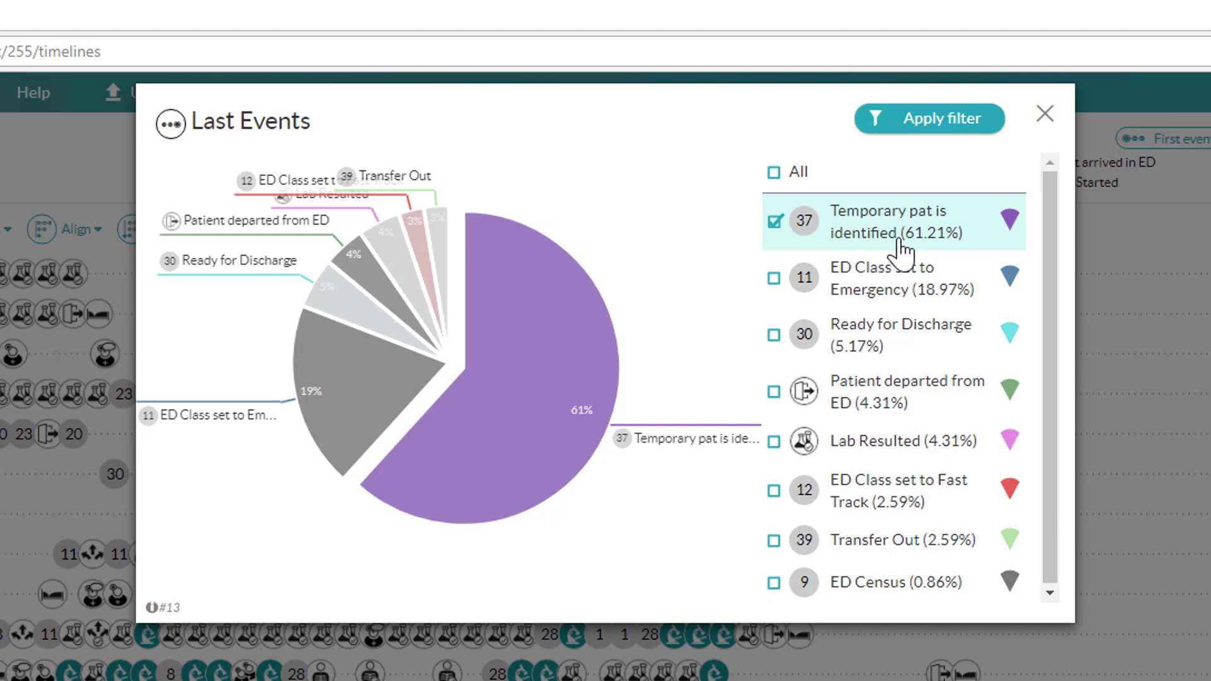
{"action": "left_click", "coordinate": [948, 124]}
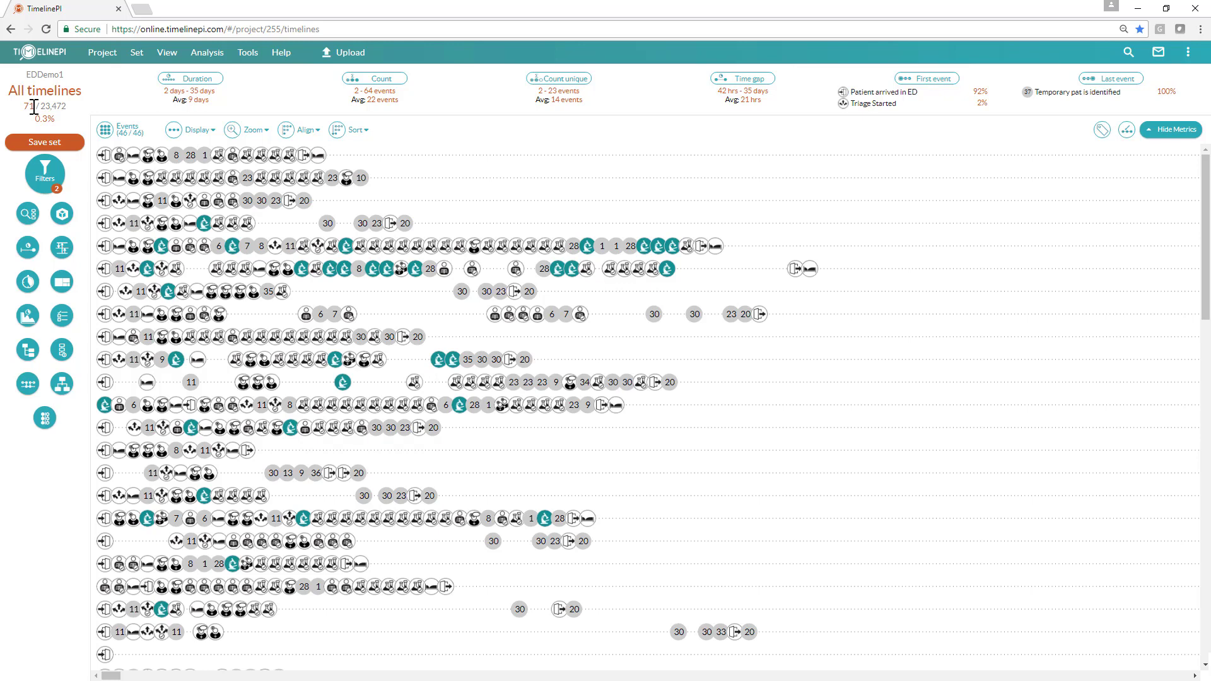
Step: Hide event durations in the timeline display and open the details of the Temporary pat is identified event
{"action": "left_click", "coordinate": [189, 130]}
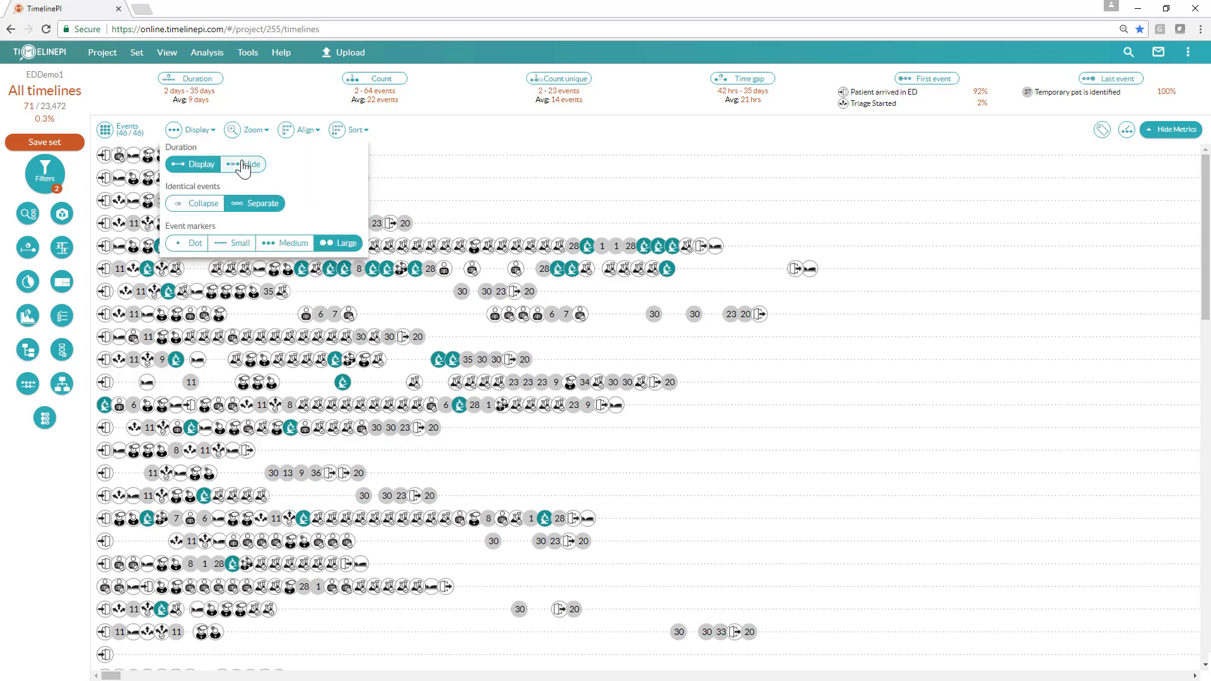
{"action": "left_click", "coordinate": [243, 164]}
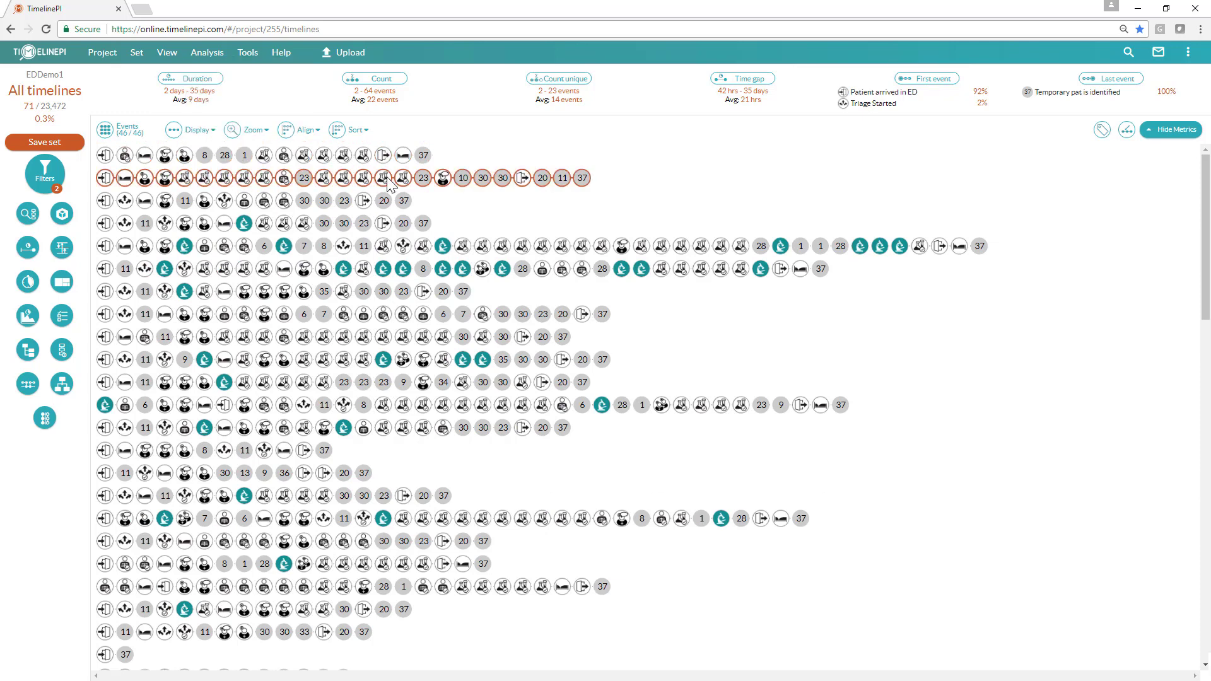
{"action": "left_click", "coordinate": [425, 159]}
{"action": "left_click", "coordinate": [429, 163]}
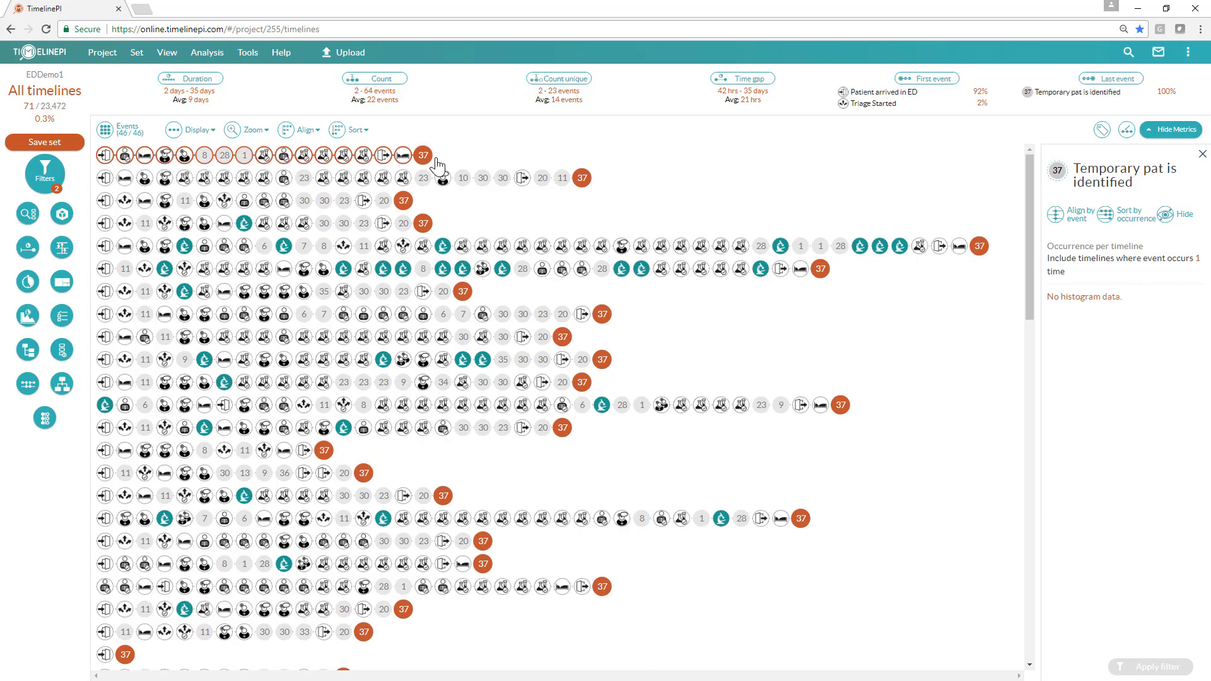
Step: Open the Interval analysis from Patient departed from ED to Temporary pat is identified, browse the start-event list, and close it
{"action": "left_click", "coordinate": [27, 282]}
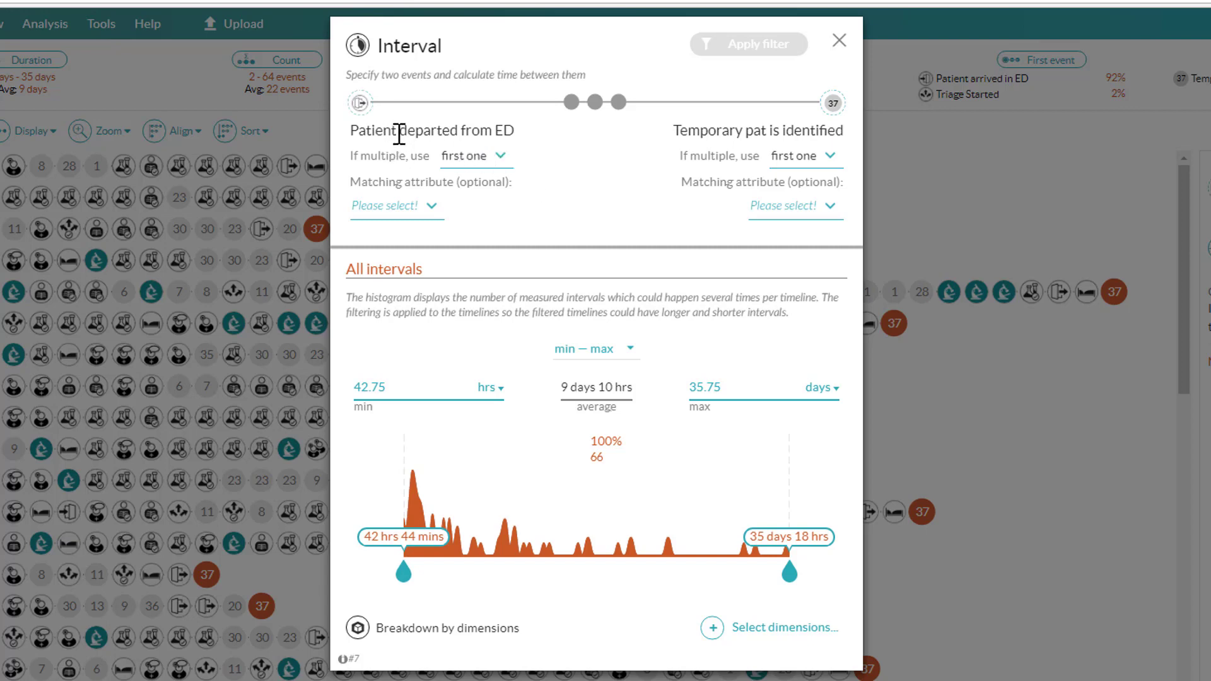
{"action": "left_click", "coordinate": [363, 110]}
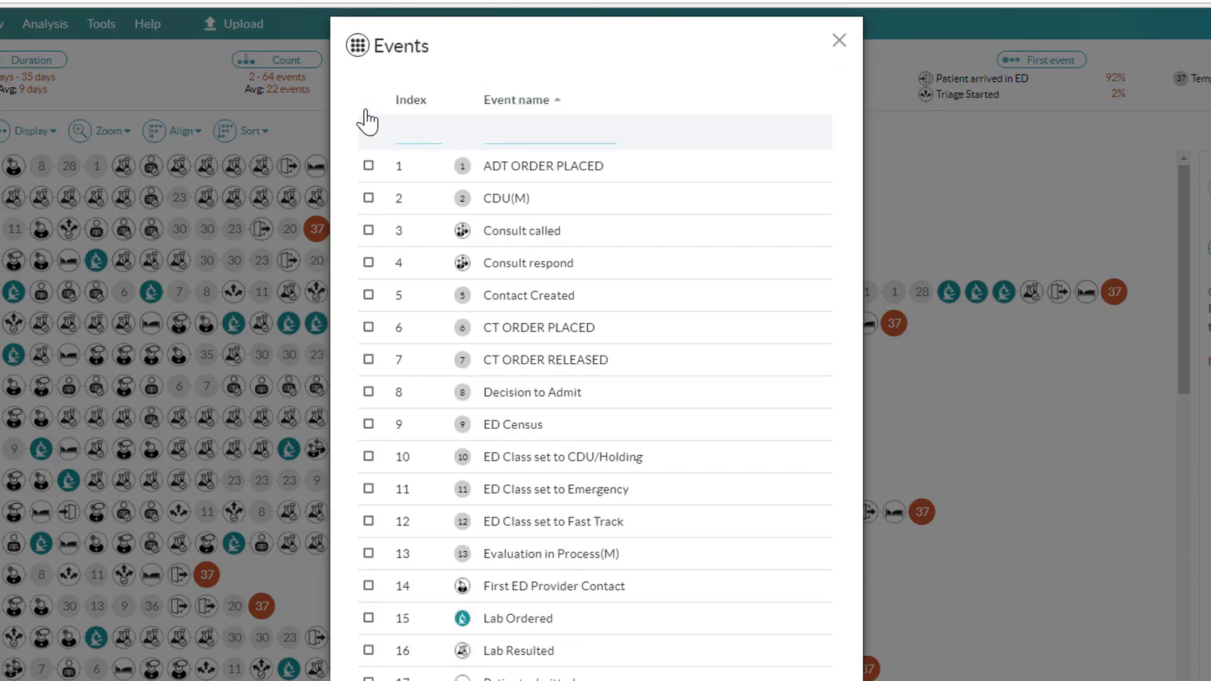
{"action": "scroll", "coordinate": [498, 328], "scroll_direction": "down", "scroll_amount": 4}
{"action": "scroll", "coordinate": [521, 364], "scroll_direction": "down", "scroll_amount": 3}
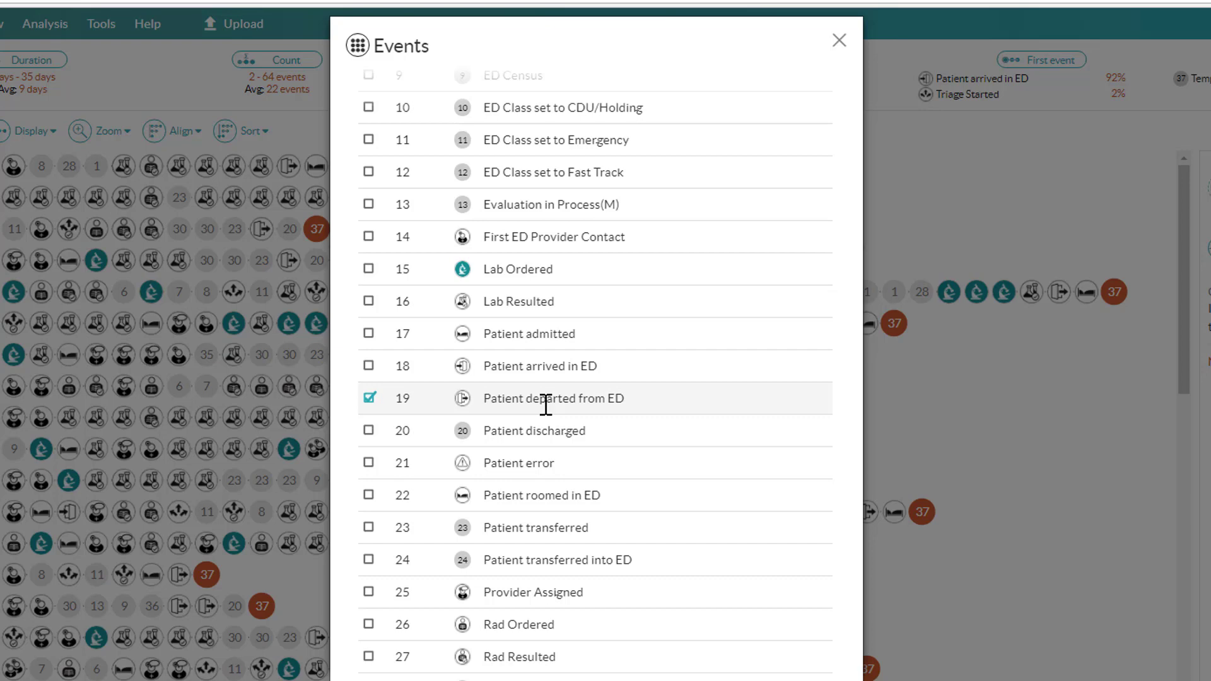
{"action": "left_click", "coordinate": [840, 44]}
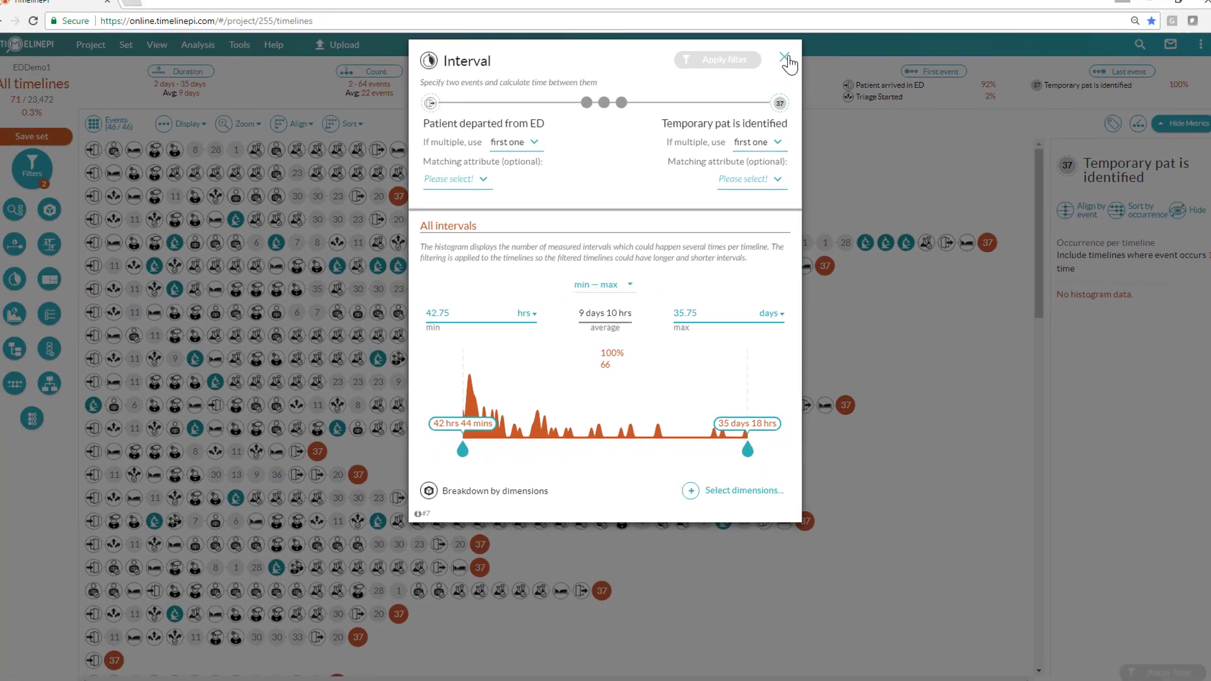
{"action": "left_click", "coordinate": [781, 66]}
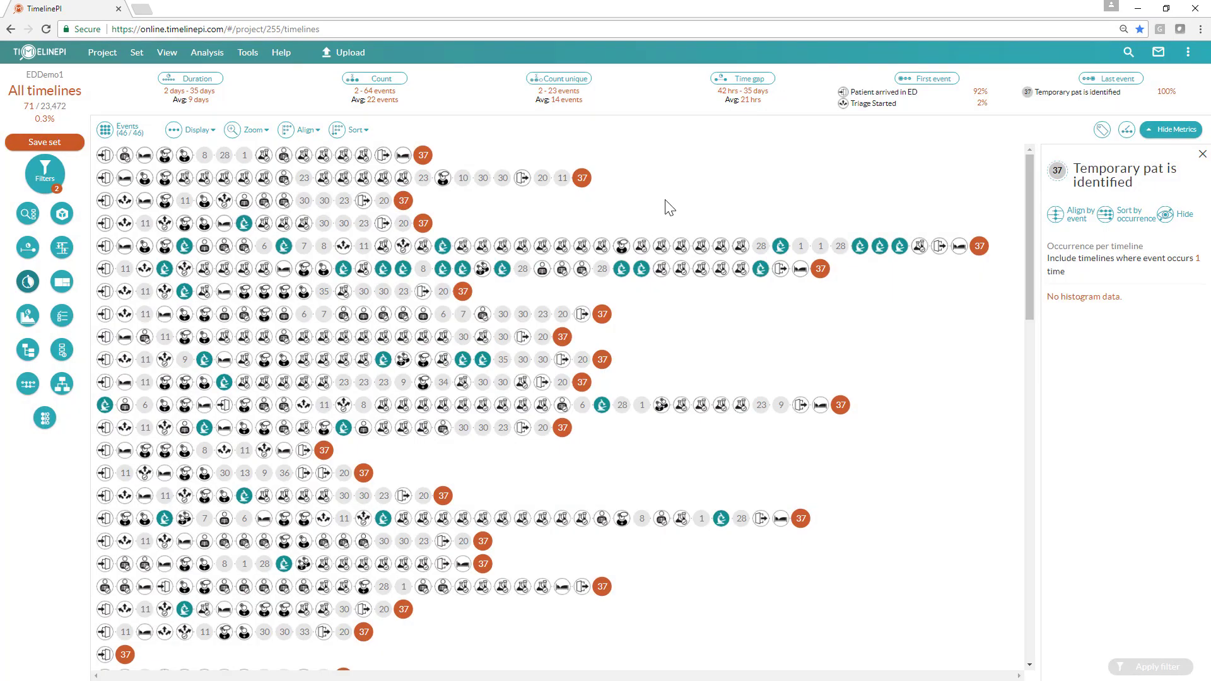
Step: Build a breakdown of the timelines by the DAY OF WEEK attribute of Patient arrived in ED
{"action": "left_click", "coordinate": [62, 282]}
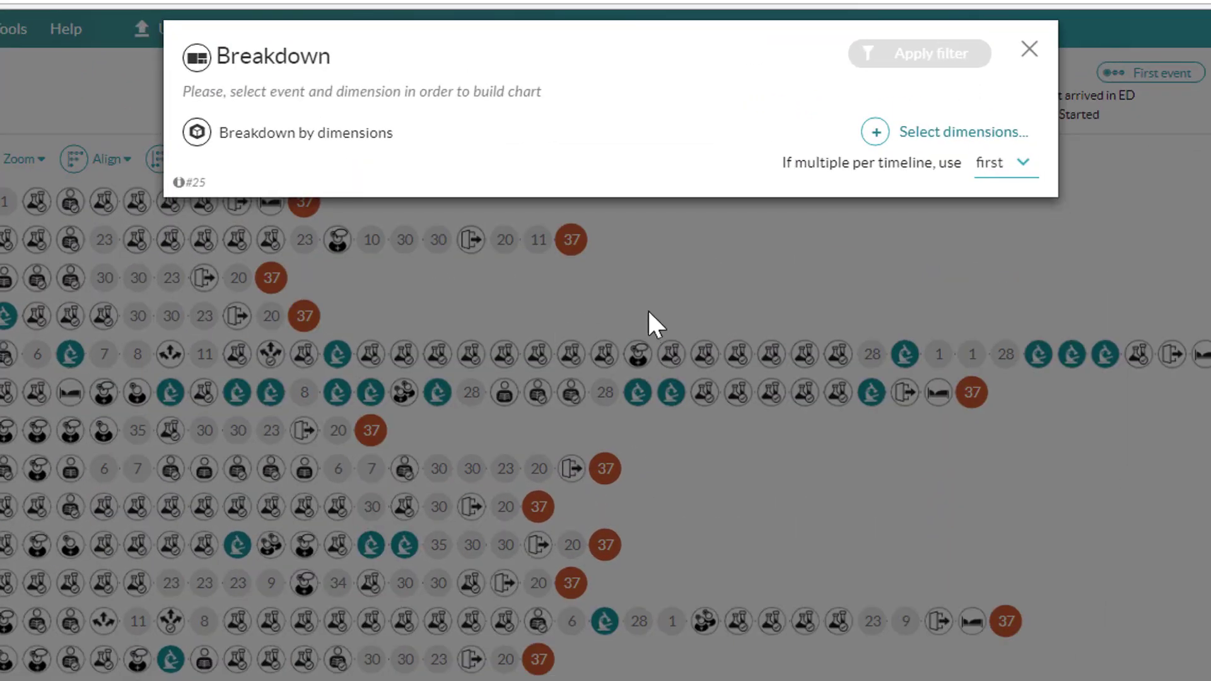
{"action": "left_click", "coordinate": [876, 133]}
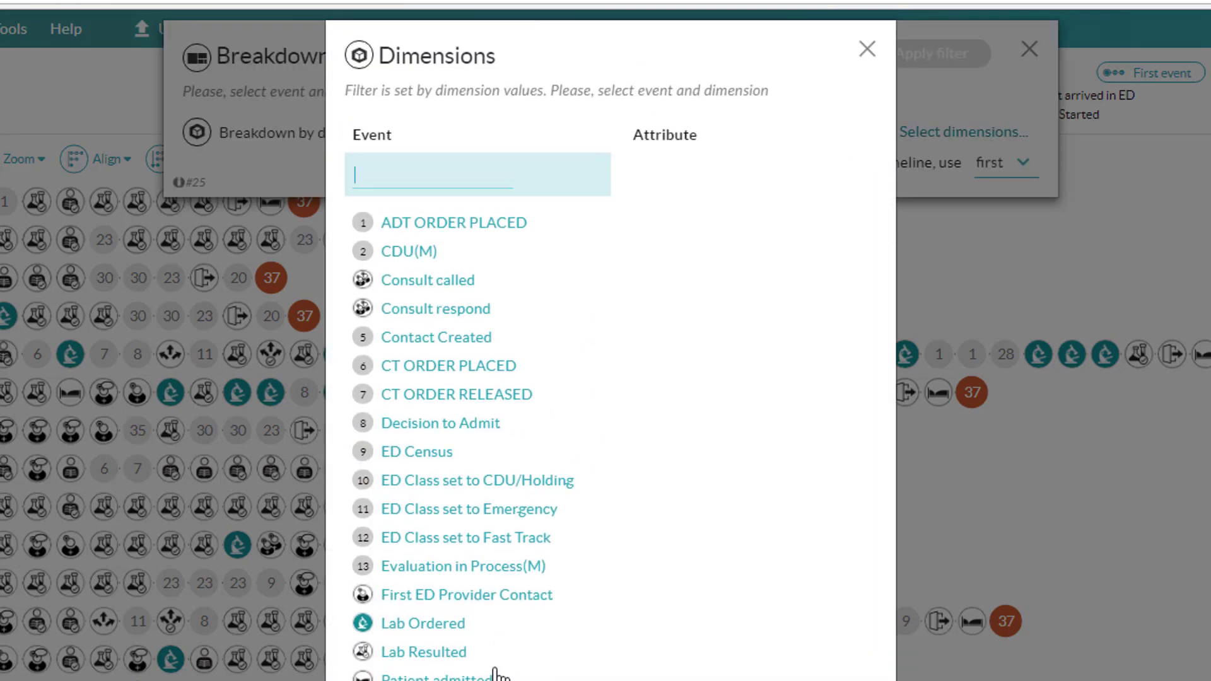
{"action": "scroll", "coordinate": [495, 671], "scroll_direction": "down", "scroll_amount": 3}
{"action": "left_click", "coordinate": [413, 501]}
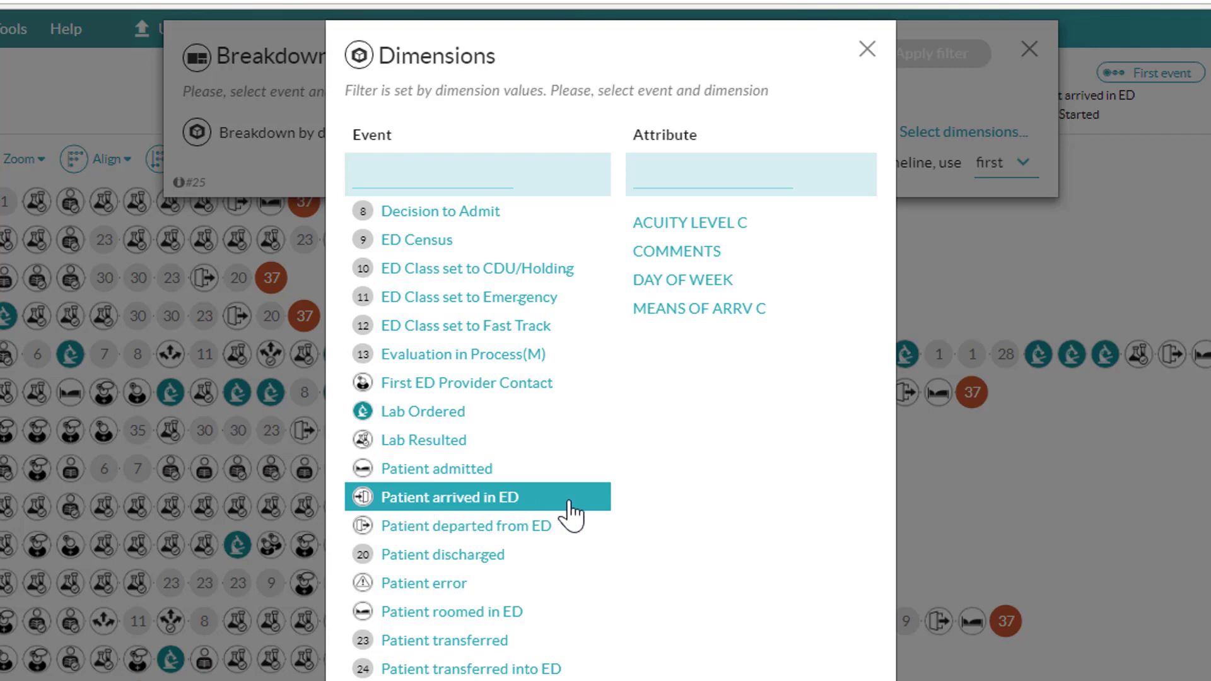
{"action": "left_click", "coordinate": [722, 287]}
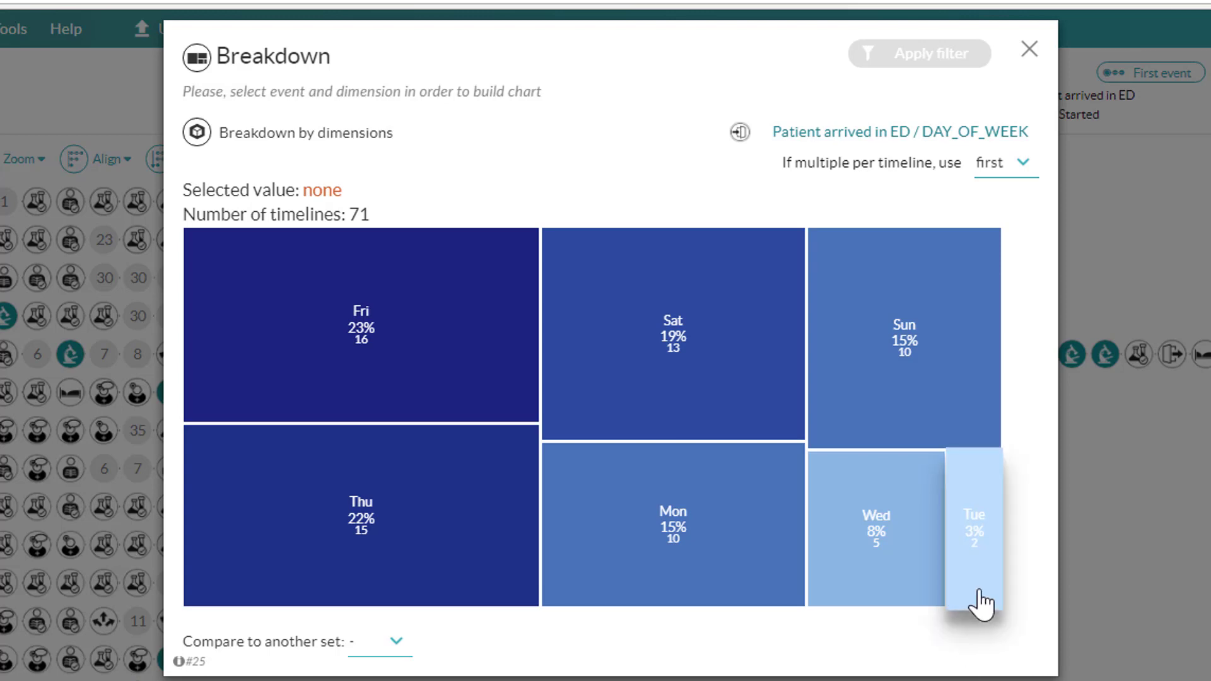
{"action": "mouse_move", "coordinate": [979, 593]}
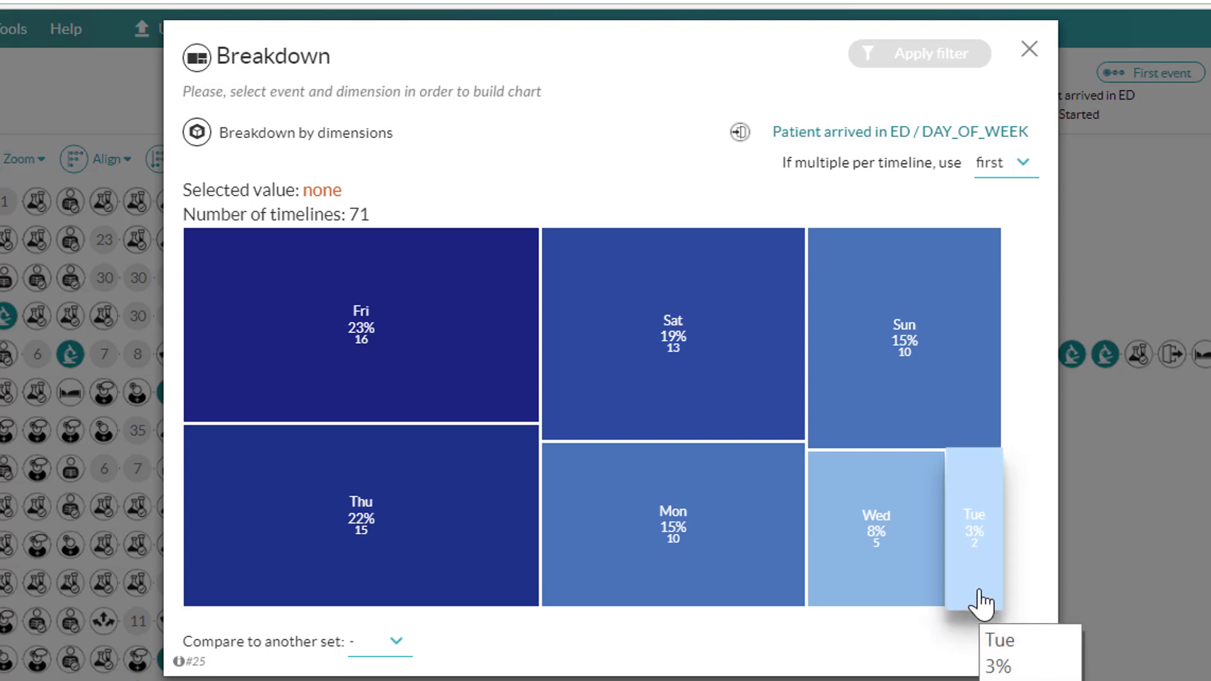
Step: Switch the breakdown attribute to ACUITY LEVEL C, then to MEANS OF ARRV C, and close the breakdown
{"action": "left_click", "coordinate": [825, 134]}
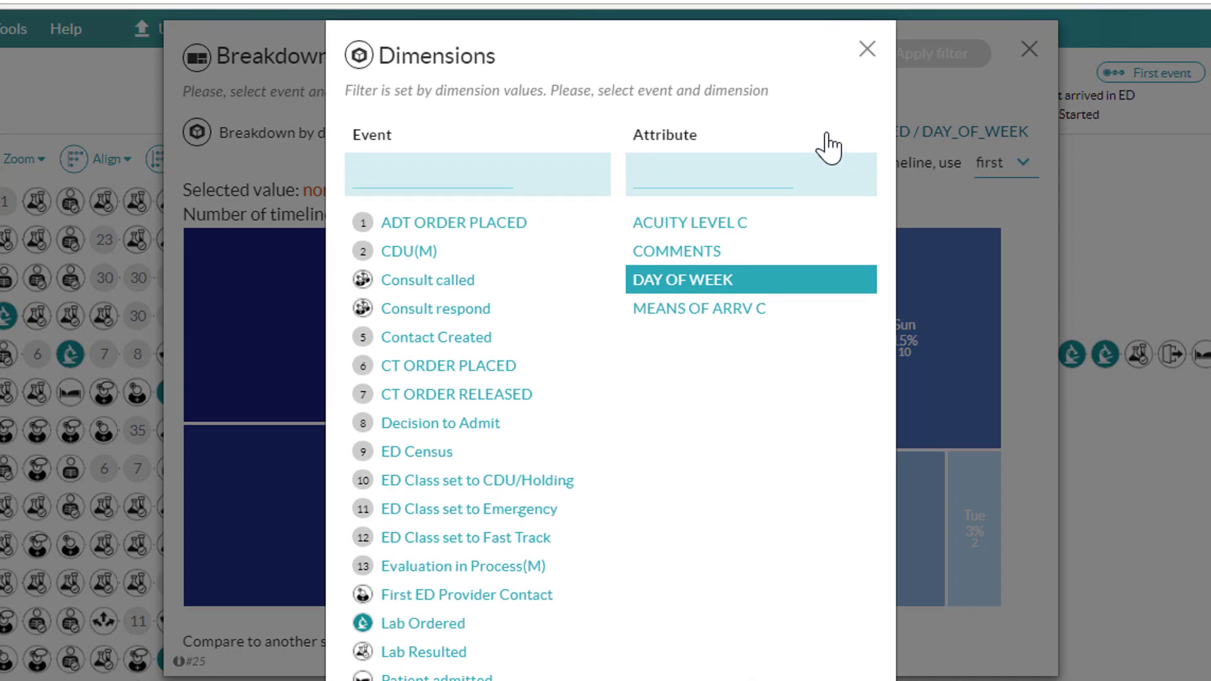
{"action": "left_click", "coordinate": [767, 231]}
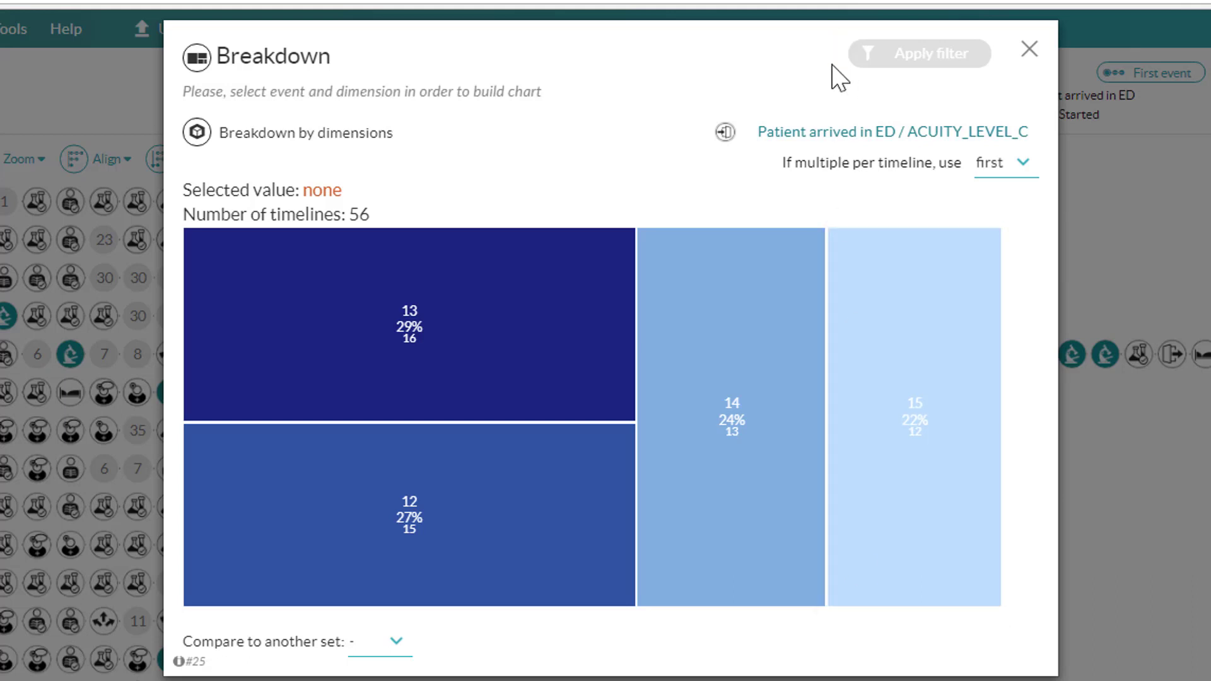
{"action": "left_click", "coordinate": [849, 134]}
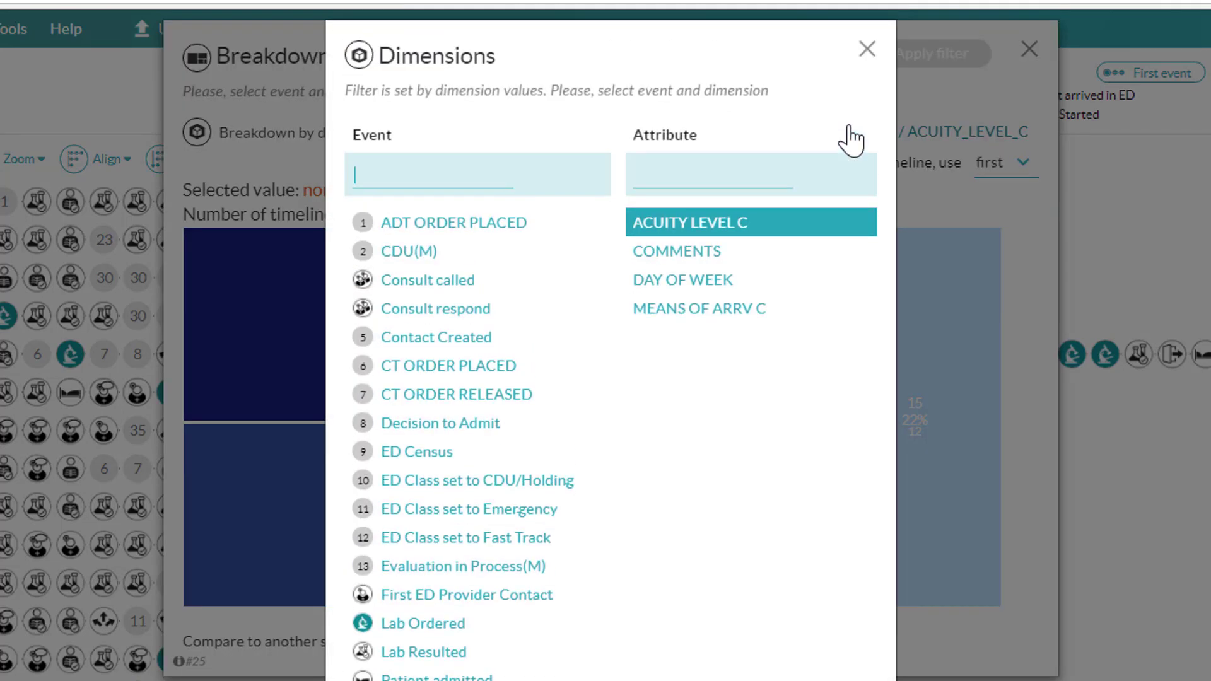
{"action": "left_click", "coordinate": [754, 316]}
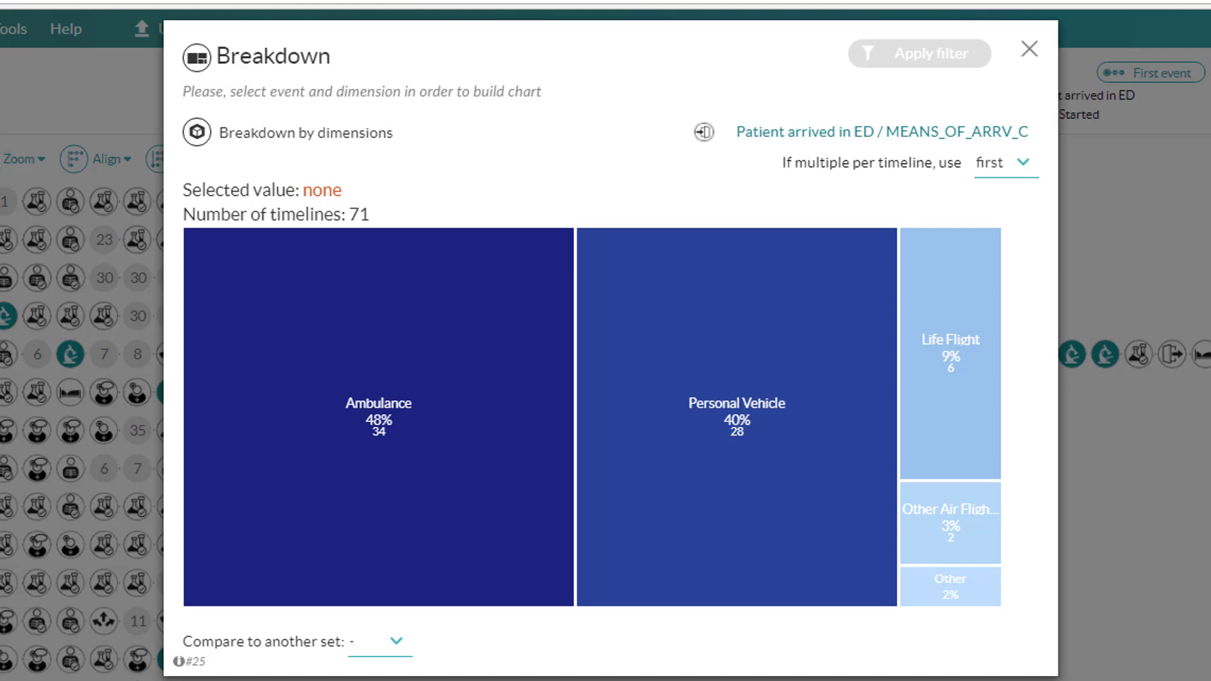
{"action": "mouse_move", "coordinate": [403, 398]}
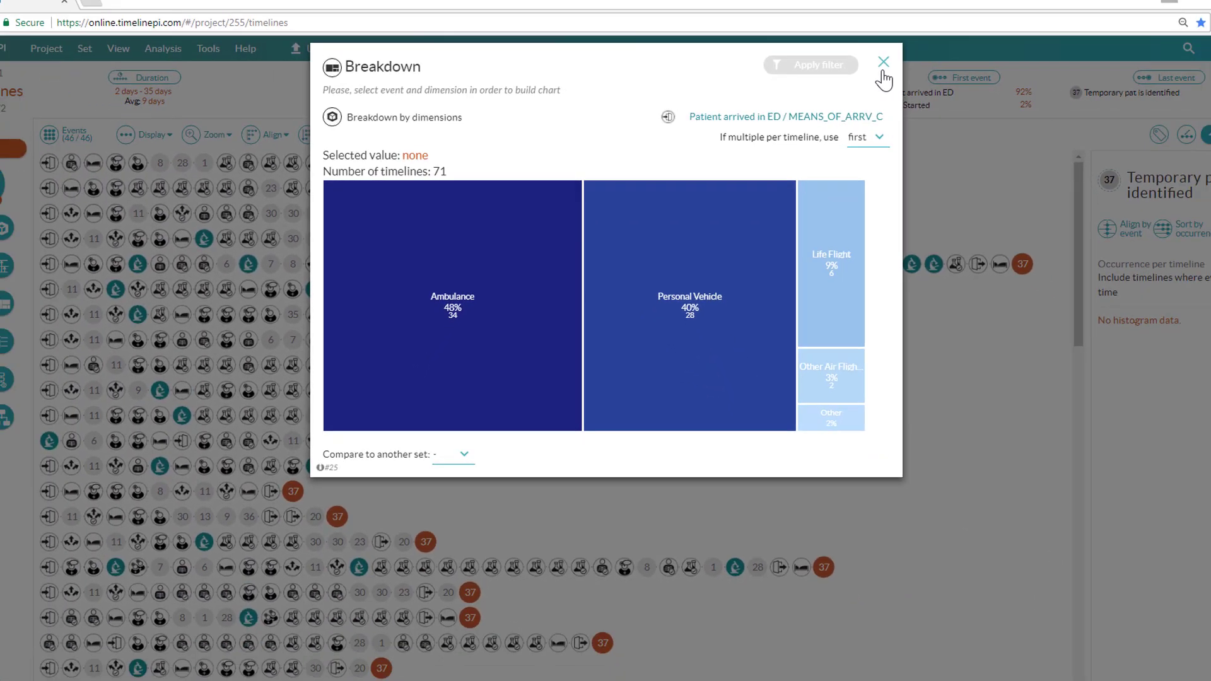
{"action": "left_click", "coordinate": [1029, 52]}
Step: Invert the duration filter, then delete it from the filters list and close the list
{"action": "left_click", "coordinate": [45, 173]}
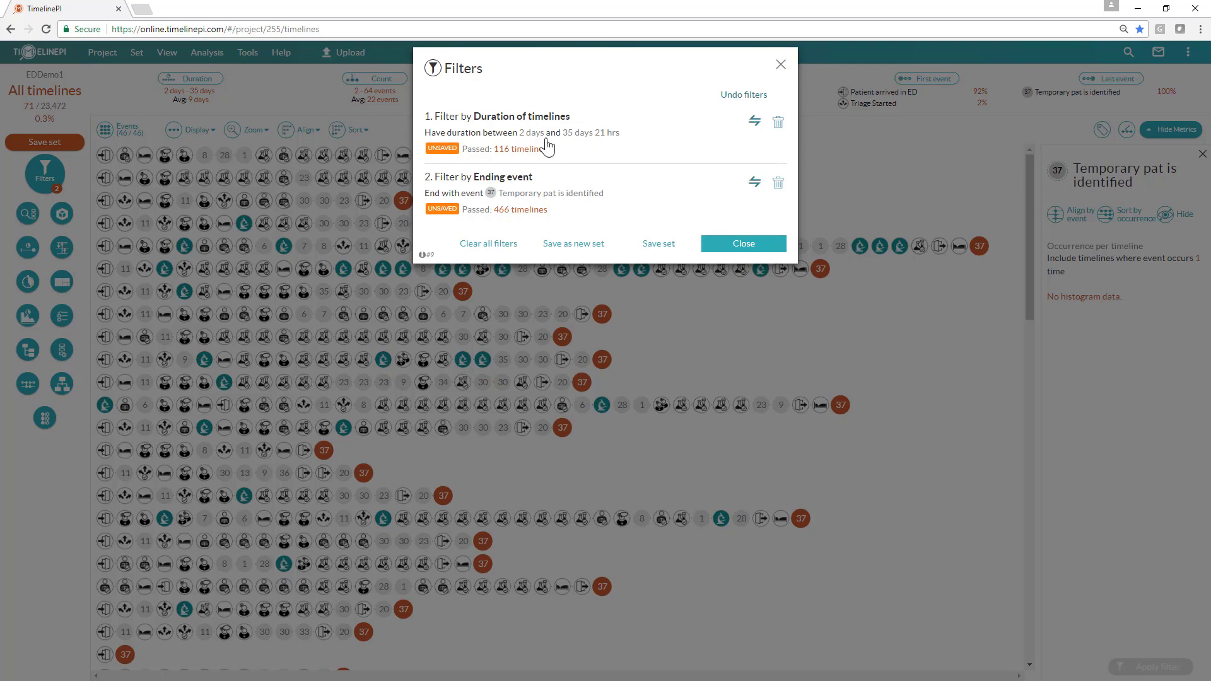
{"action": "left_click", "coordinate": [754, 121]}
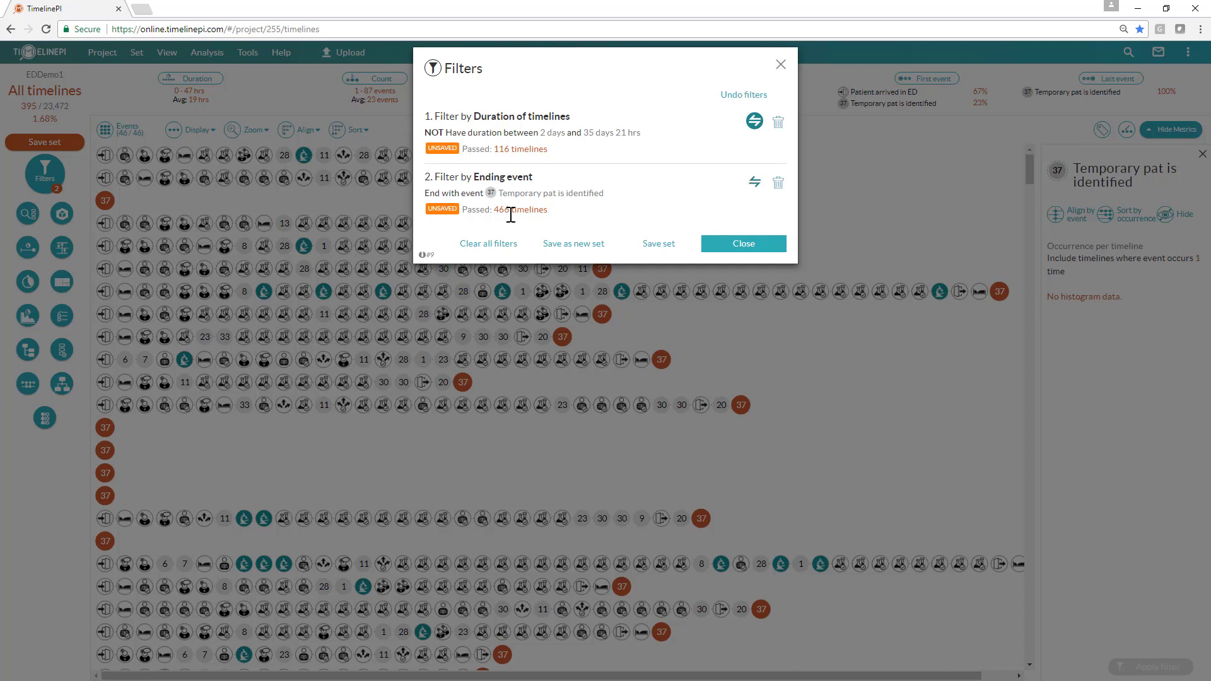
{"action": "left_click", "coordinate": [778, 123]}
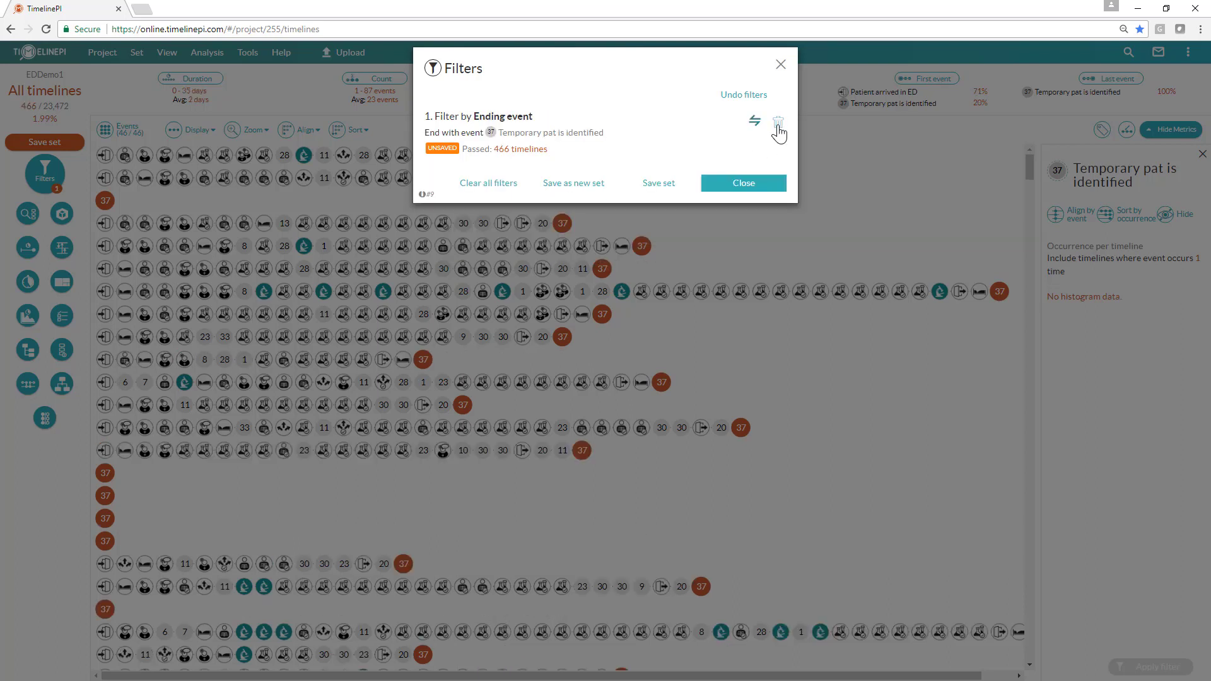
{"action": "left_click", "coordinate": [777, 184]}
Step: Delete the remaining ending-event filter for Temporary pat is identified and close the filters list
{"action": "scroll", "coordinate": [720, 317], "scroll_direction": "down", "scroll_amount": 5}
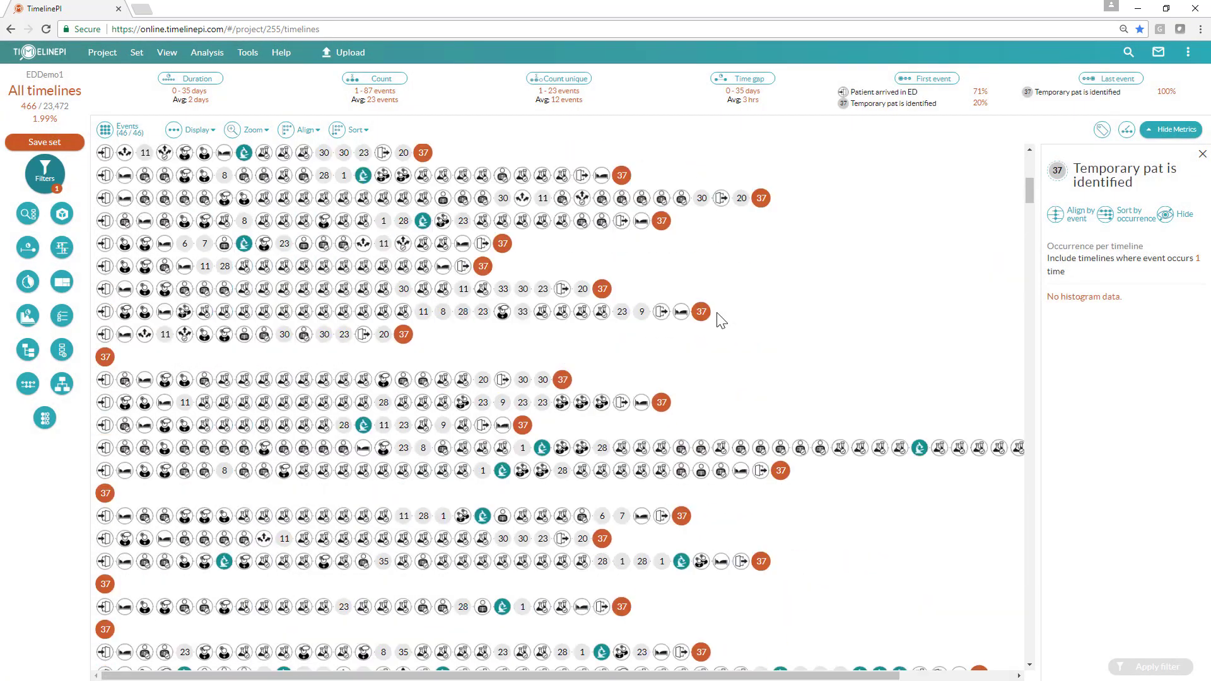
{"action": "scroll", "coordinate": [721, 321], "scroll_direction": "up", "scroll_amount": 5}
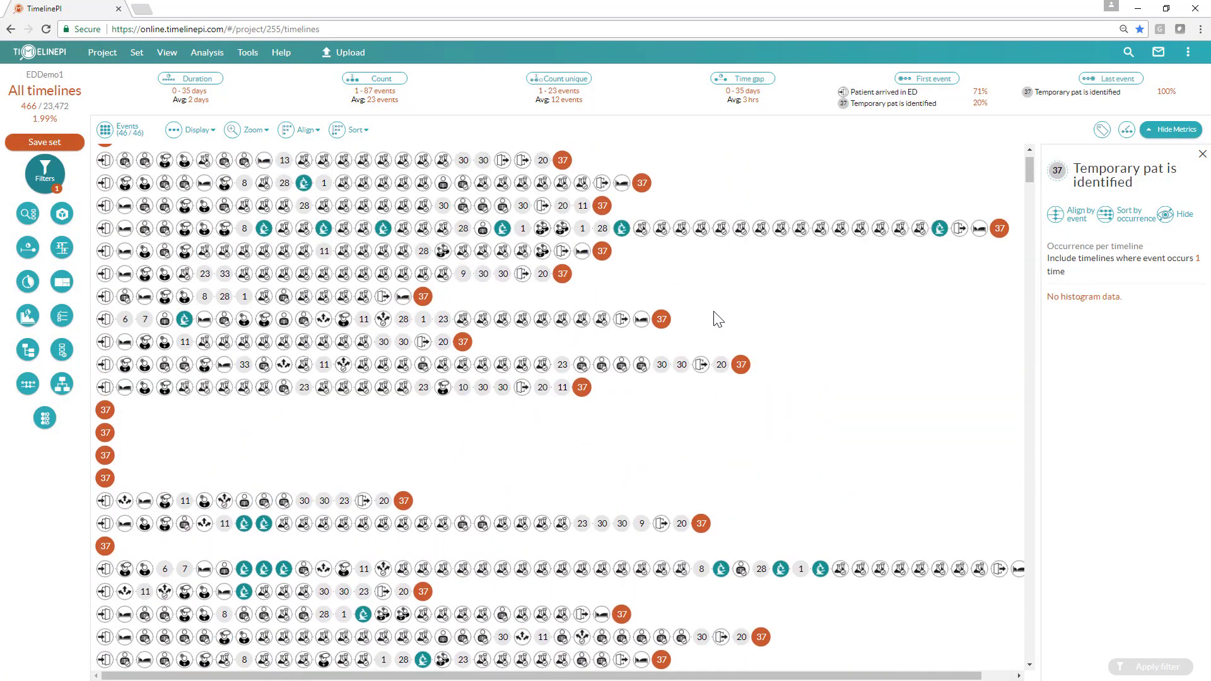
{"action": "scroll", "coordinate": [715, 316], "scroll_direction": "up", "scroll_amount": 1}
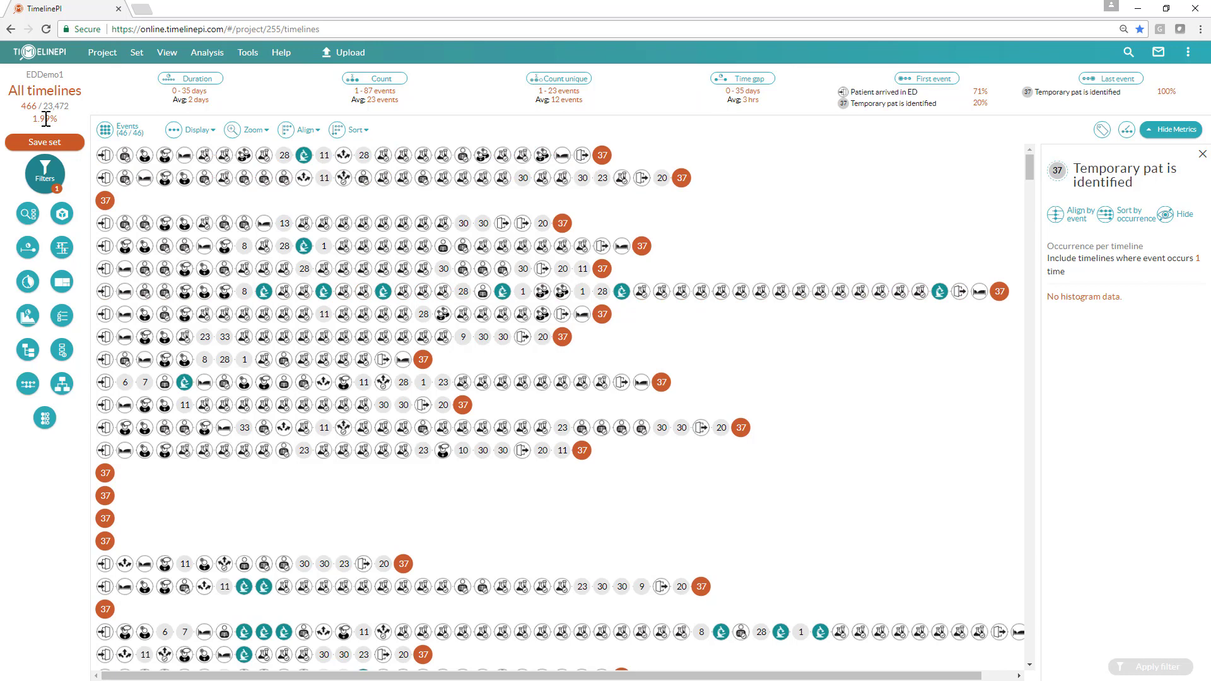
{"action": "left_click", "coordinate": [45, 169]}
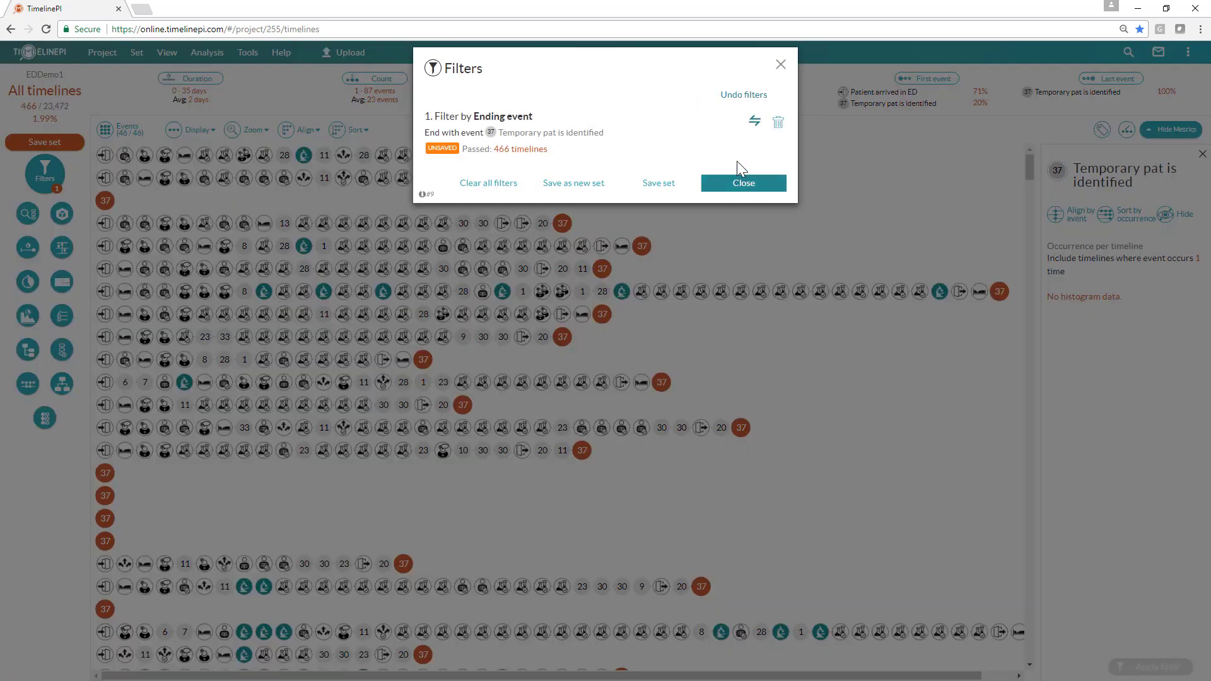
{"action": "left_click", "coordinate": [777, 123]}
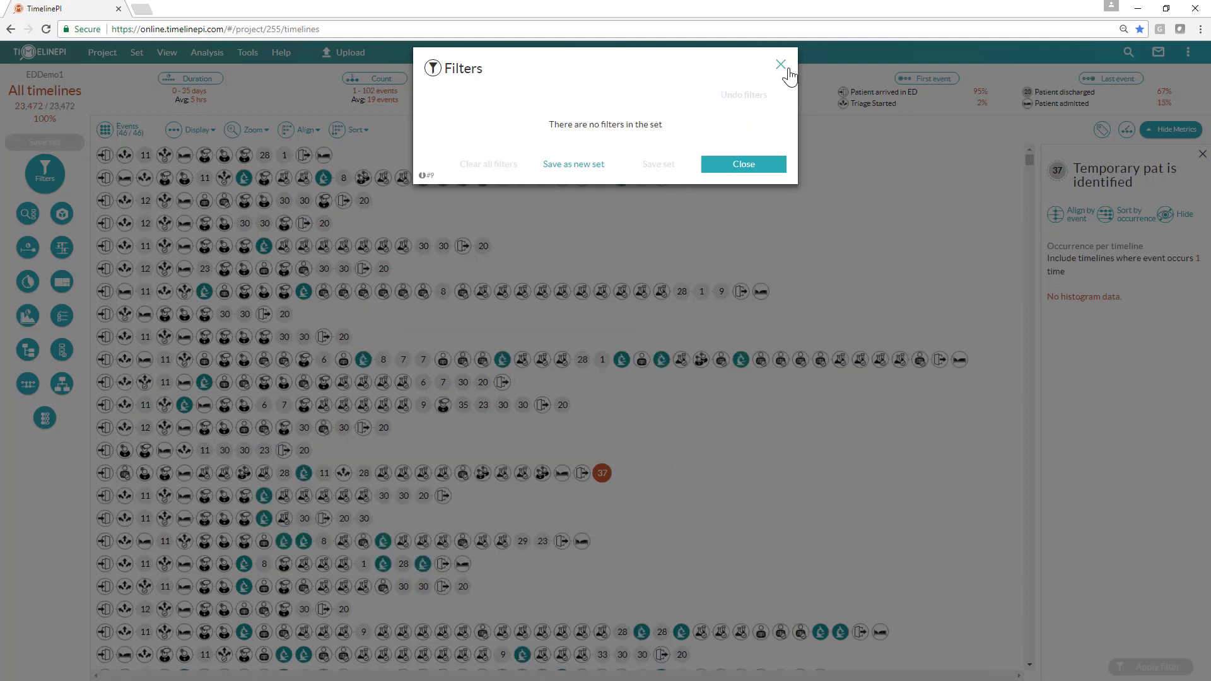
{"action": "left_click", "coordinate": [782, 65]}
Step: Show event durations in the timeline display again
{"action": "left_click", "coordinate": [174, 128]}
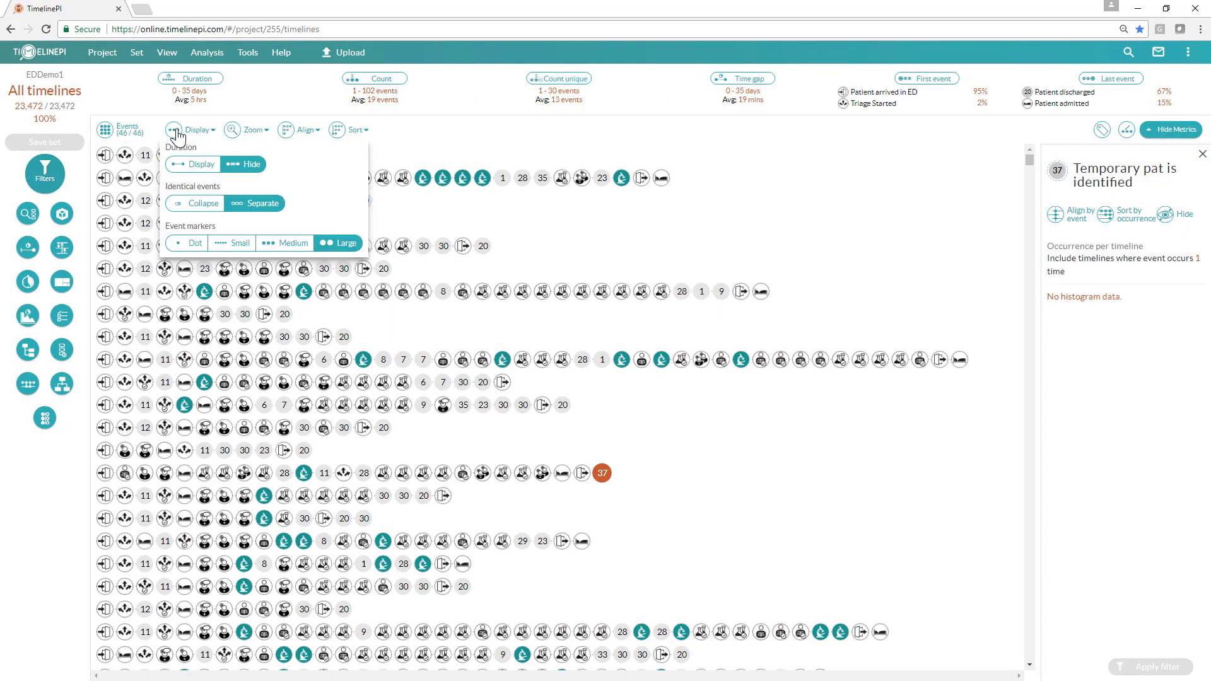
{"action": "left_click", "coordinate": [190, 166]}
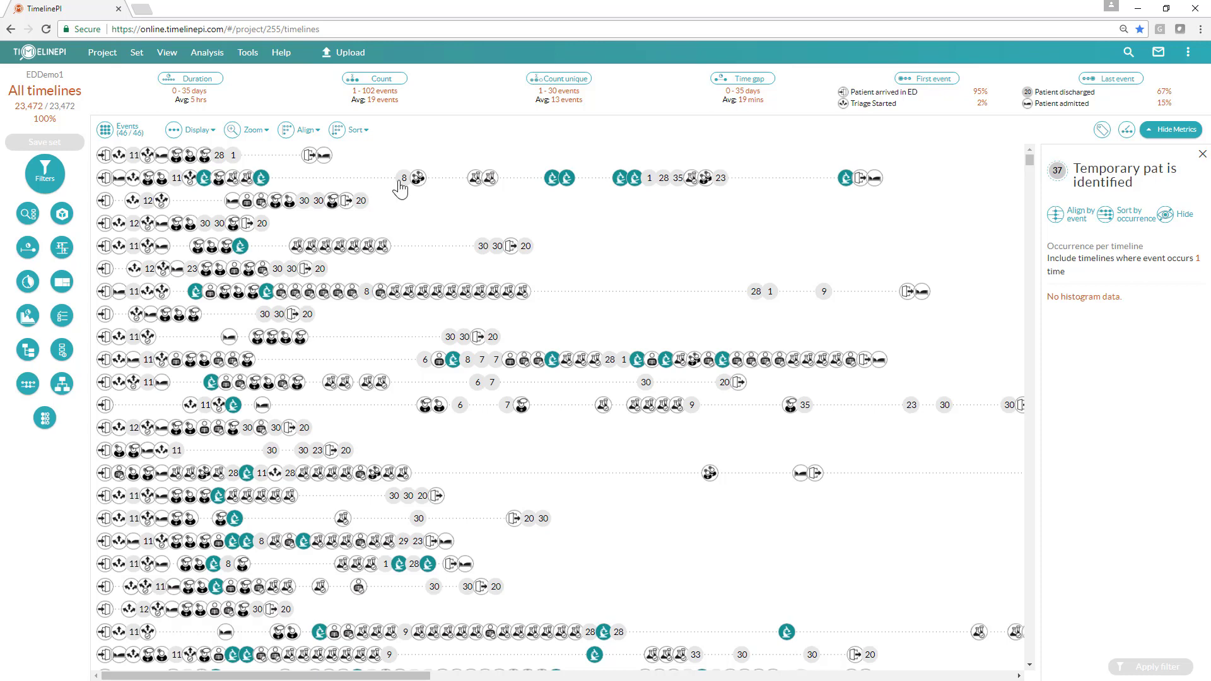
Step: Open the Lab Ordered event details and try occurrence ranges of 1–20 and 10–20 before resetting the lower bound to 0
{"action": "mouse_move", "coordinate": [204, 184]}
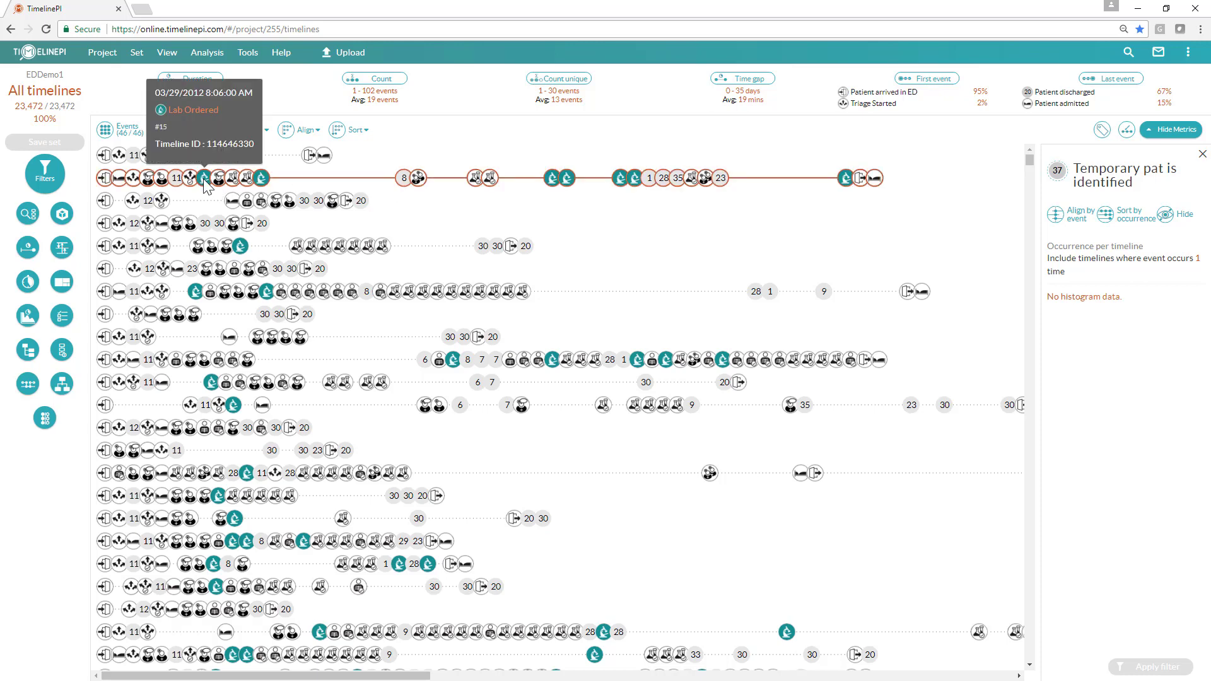
{"action": "left_click", "coordinate": [204, 179]}
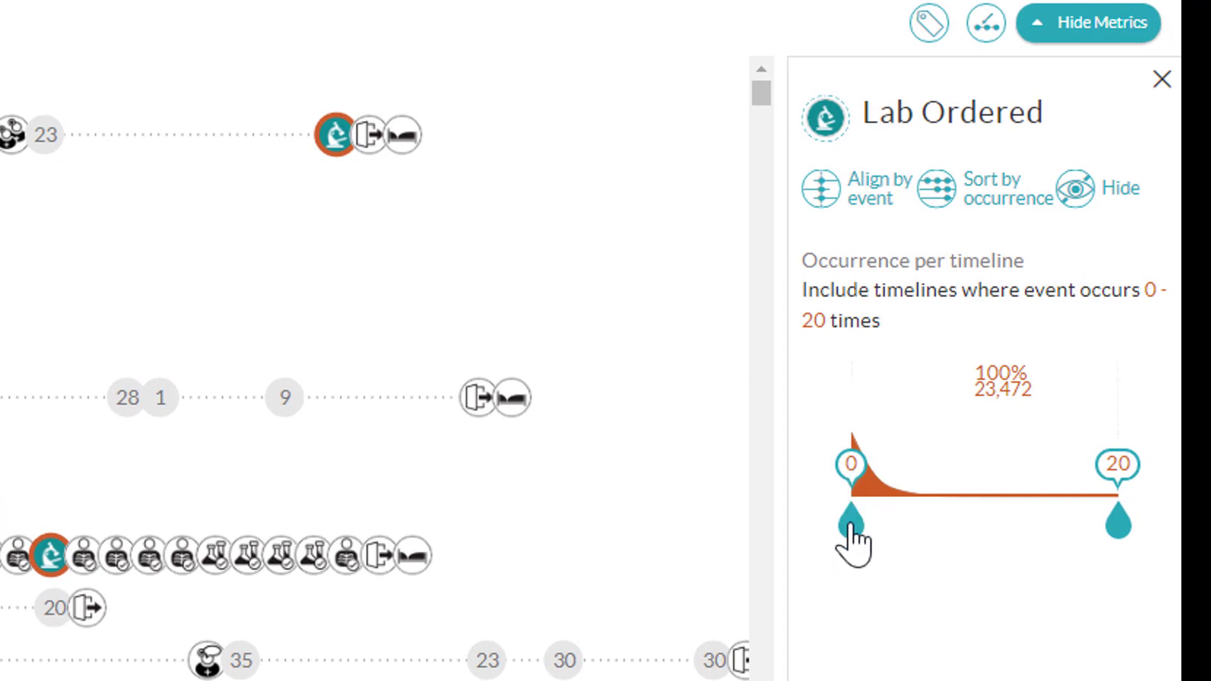
{"action": "left_click_drag", "start_coordinate": [850, 526], "coordinate": [868, 536]}
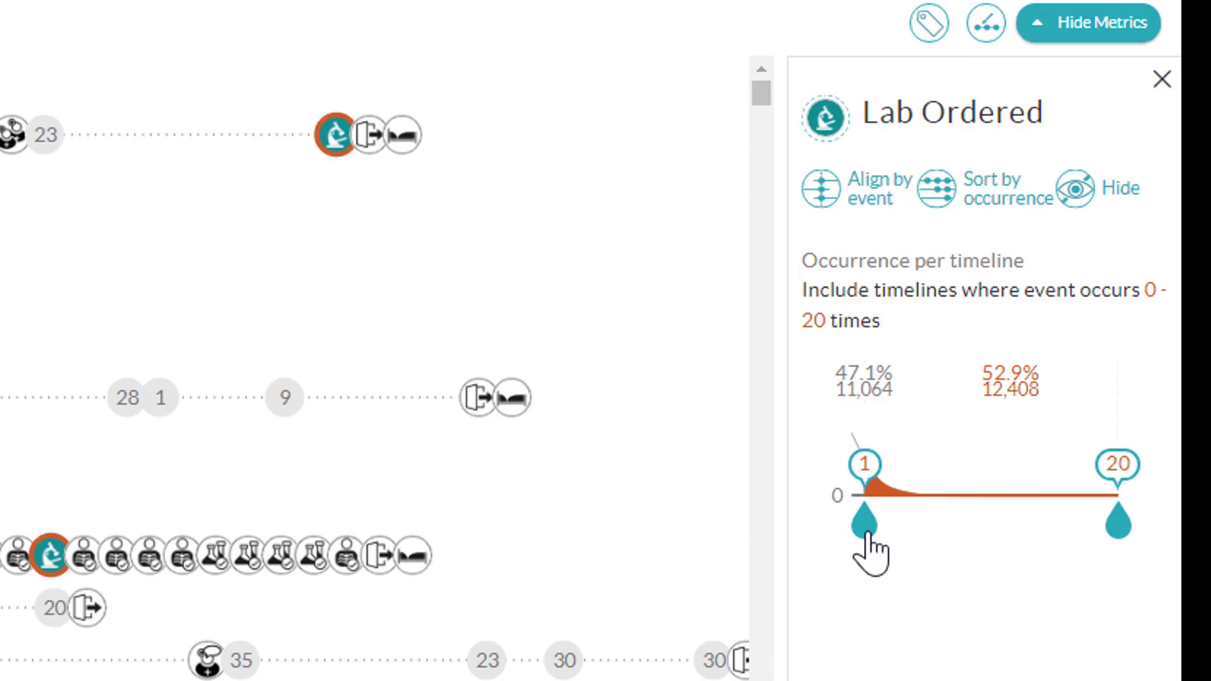
{"action": "left_click_drag", "start_coordinate": [867, 535], "coordinate": [987, 541]}
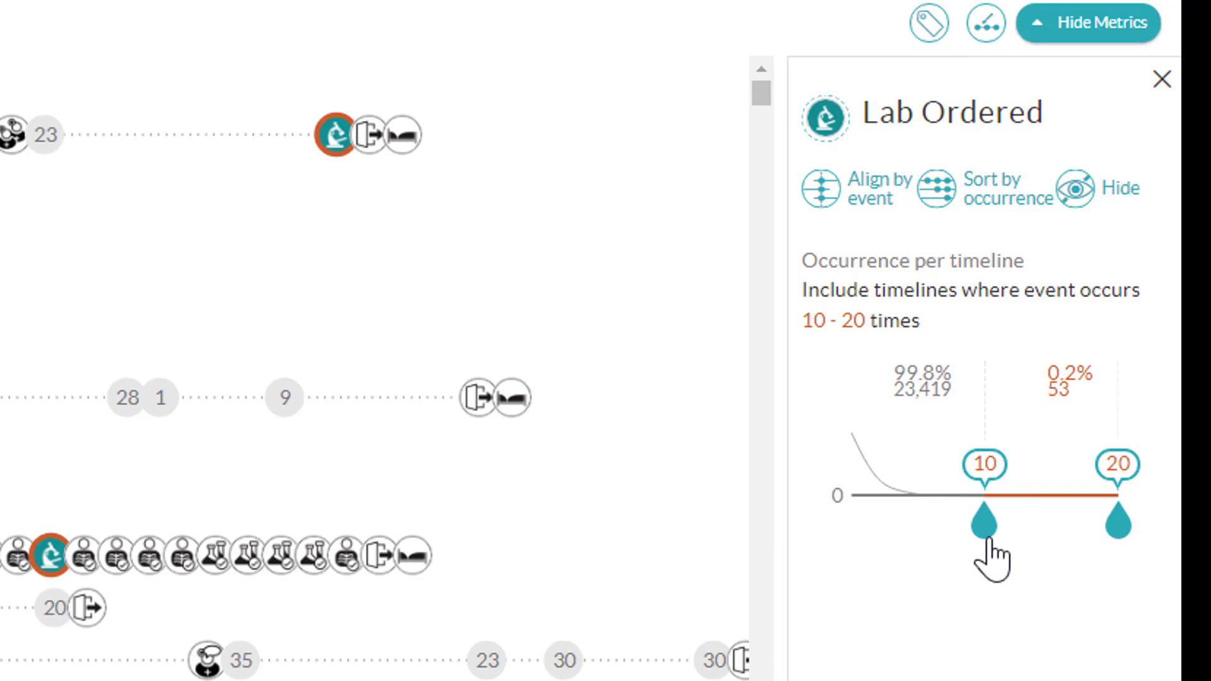
{"action": "left_click_drag", "start_coordinate": [988, 540], "coordinate": [846, 533]}
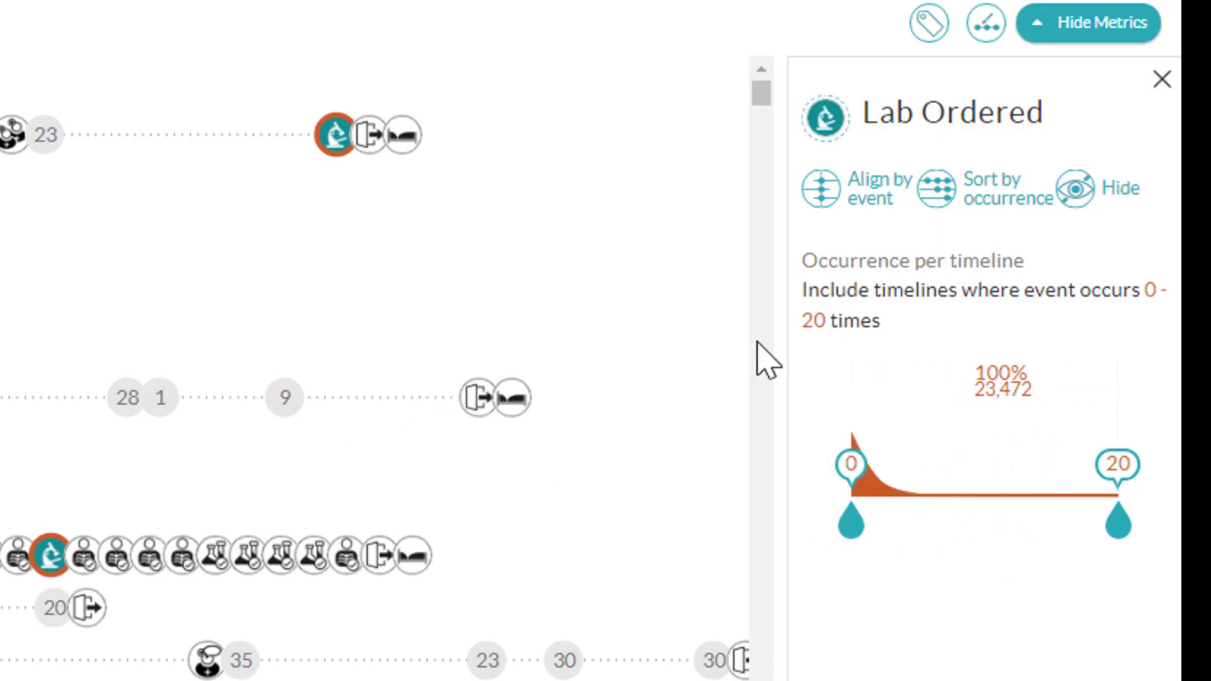
Step: Align the timelines by the Lab Ordered event and highlight one aligned timeline to inspect it
{"action": "left_click", "coordinate": [845, 194]}
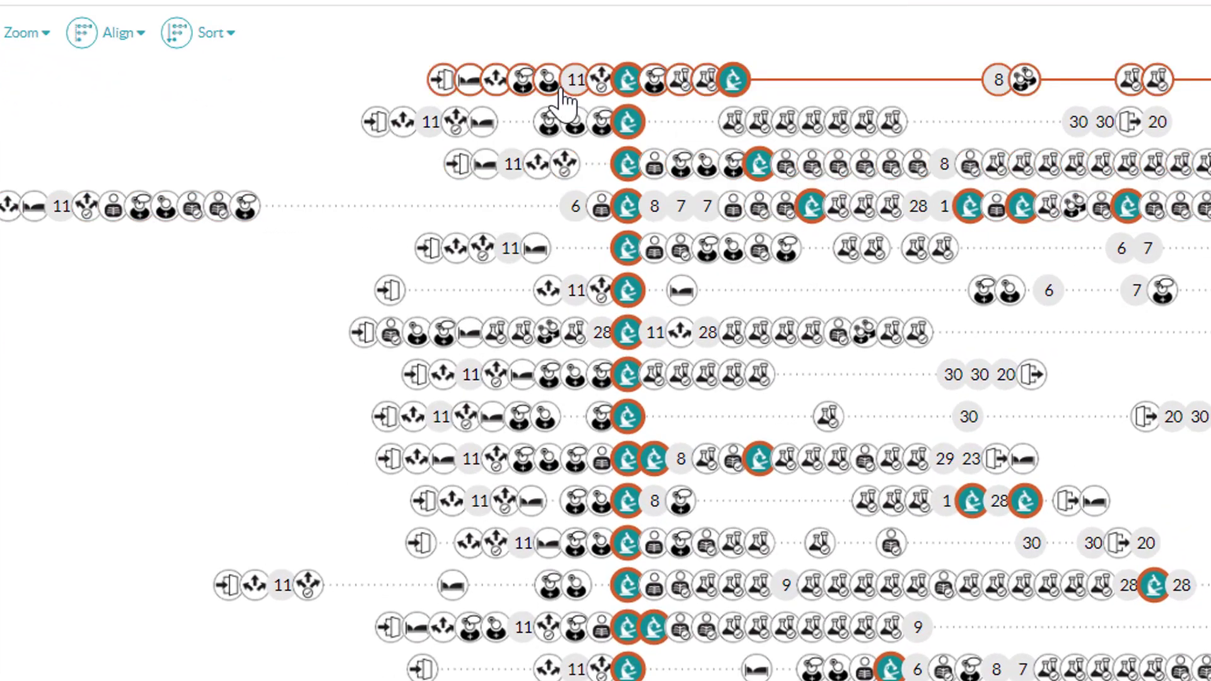
{"action": "mouse_move", "coordinate": [687, 90]}
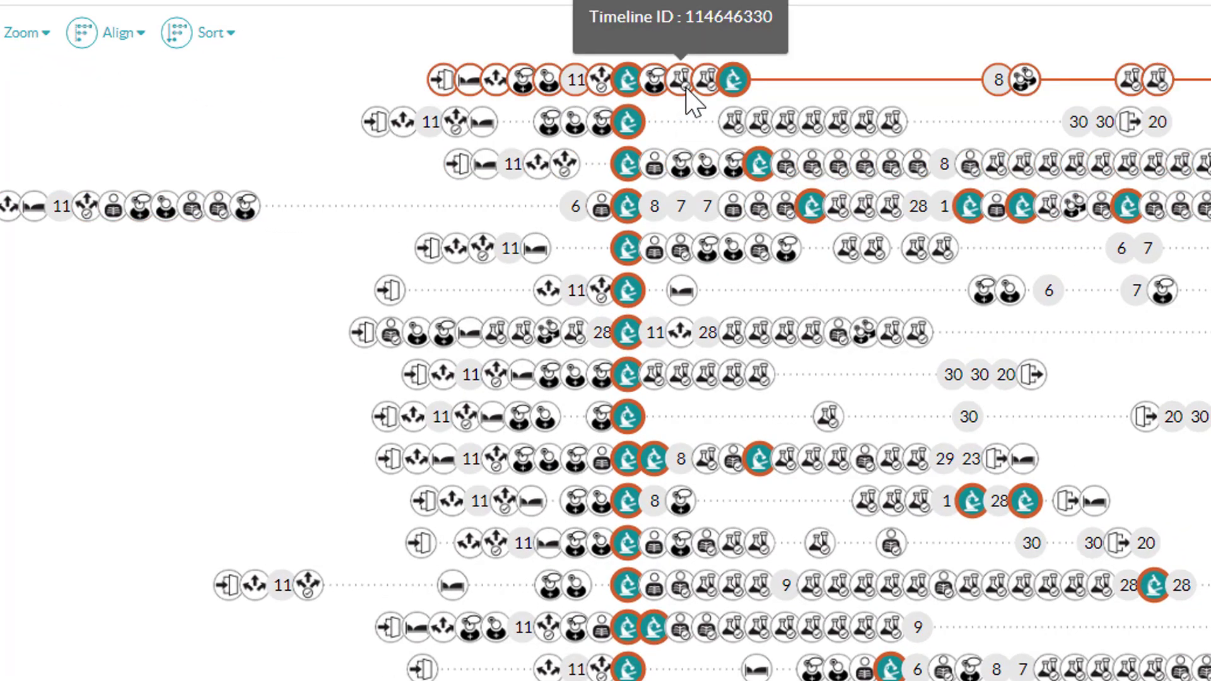
{"action": "mouse_move", "coordinate": [700, 201]}
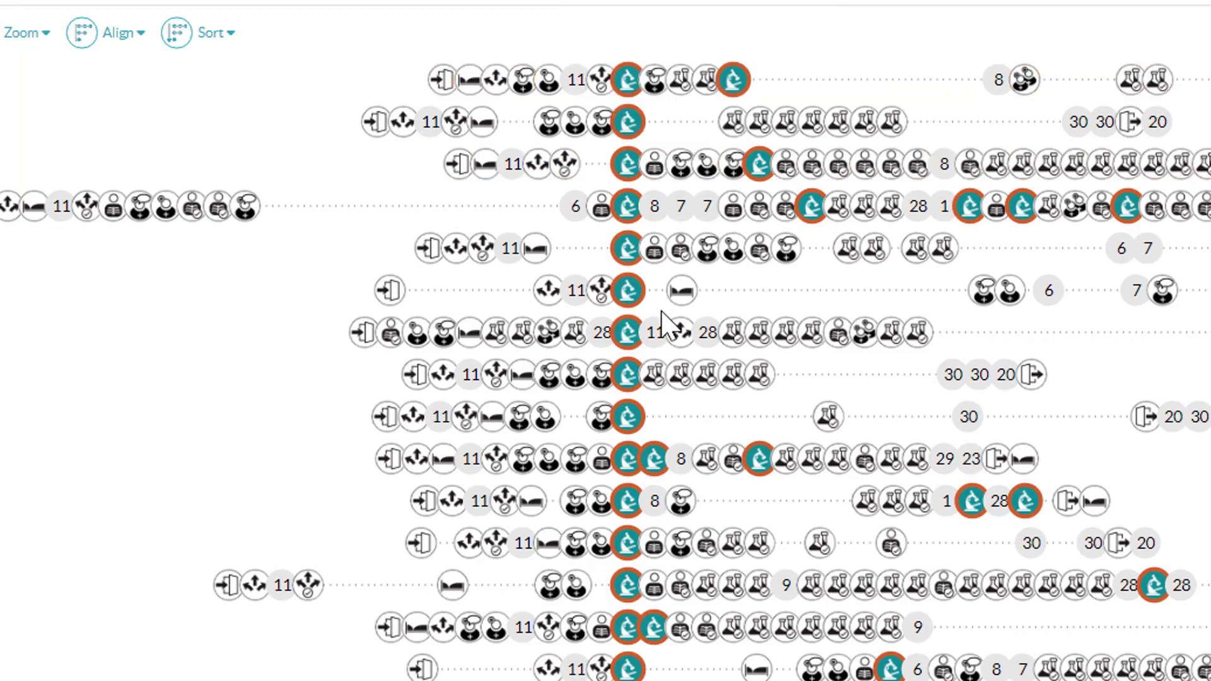
{"action": "scroll", "coordinate": [661, 319], "scroll_direction": "down", "scroll_amount": 3}
{"action": "scroll", "coordinate": [660, 321], "scroll_direction": "up", "scroll_amount": 3}
{"action": "left_click", "coordinate": [521, 344]}
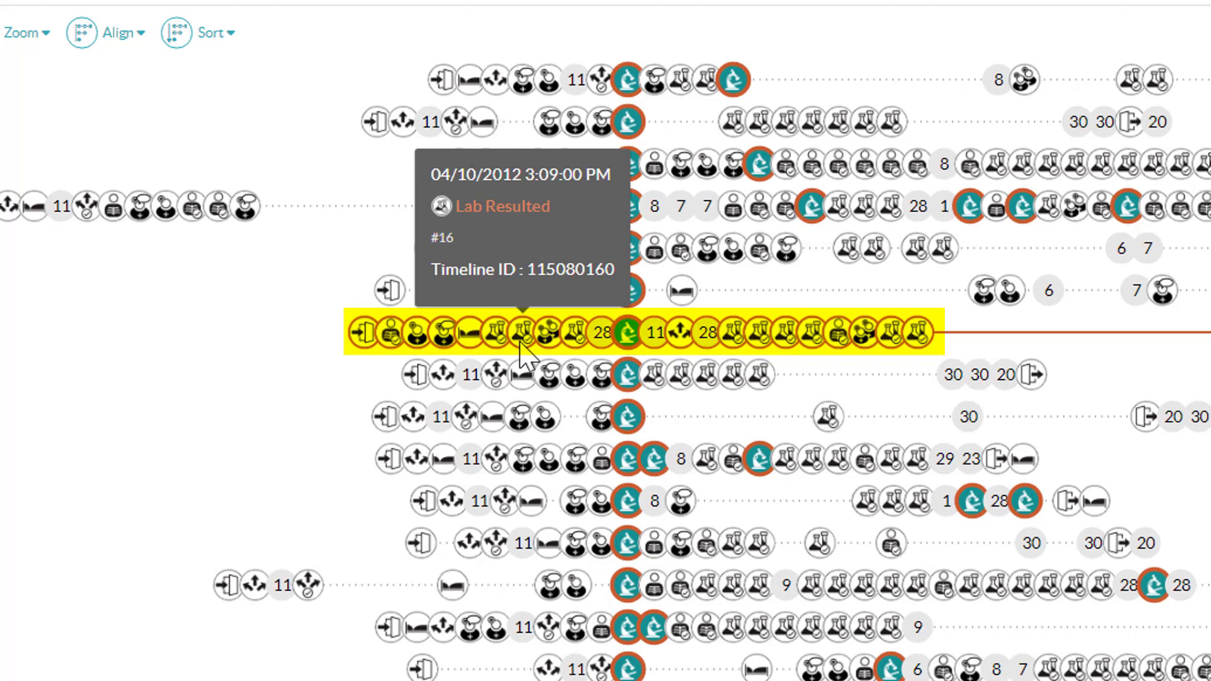
Step: Align the timelines by first event again
{"action": "left_click", "coordinate": [119, 38]}
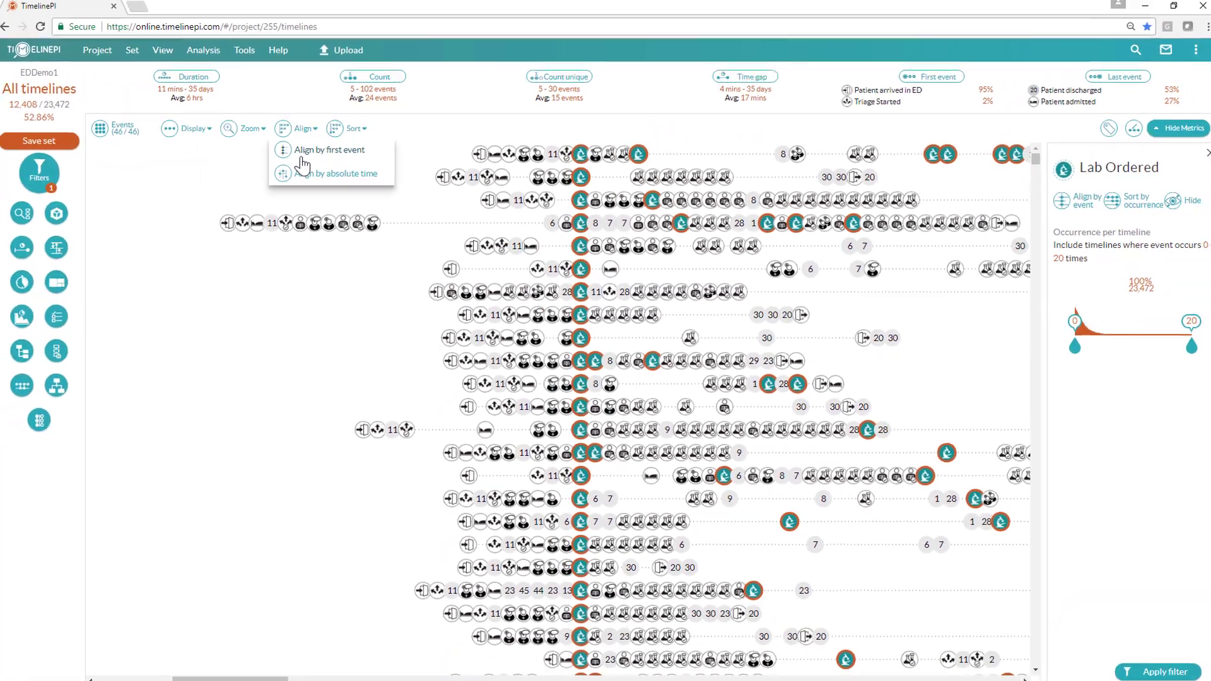
{"action": "left_click", "coordinate": [303, 165]}
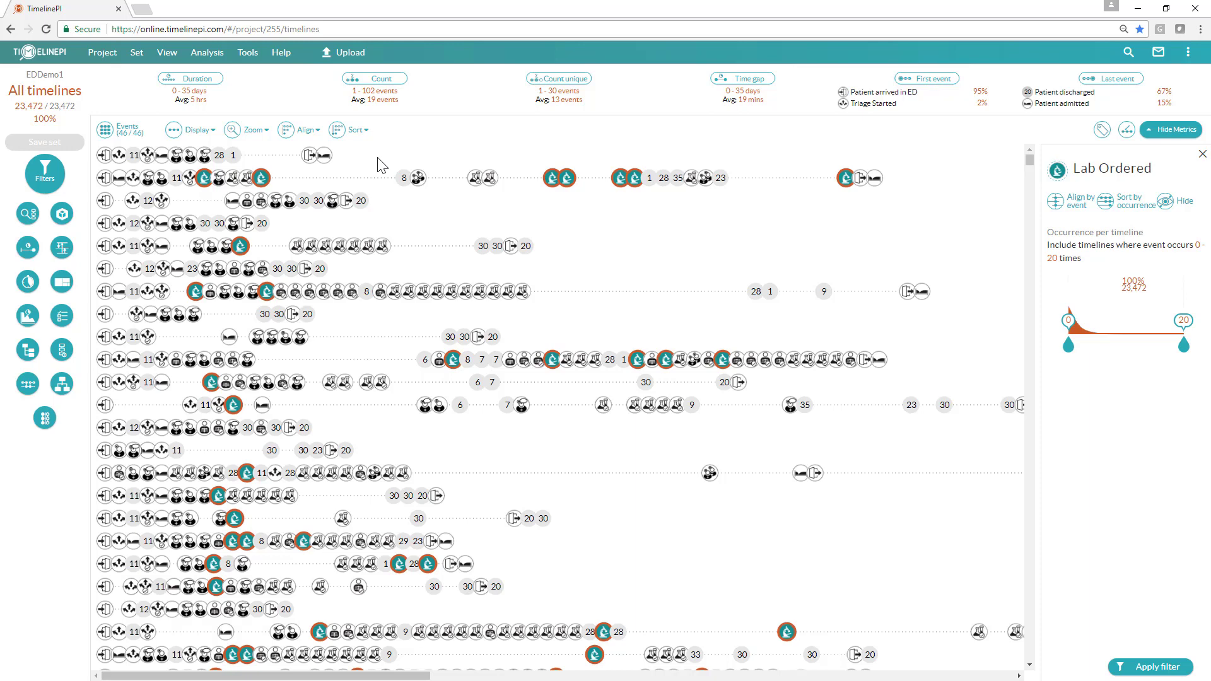
Step: Open a new query and build a pattern of a Lab Ordered block followed by a Lab Resulted block
{"action": "left_click", "coordinate": [23, 216]}
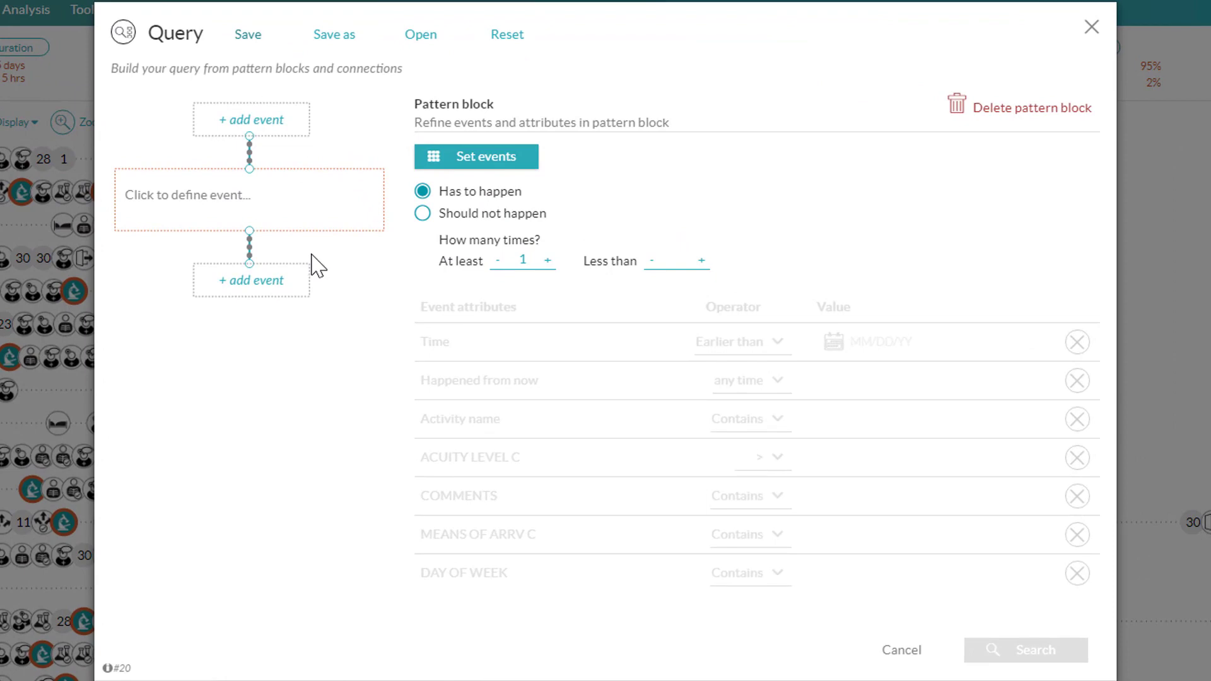
{"action": "left_click", "coordinate": [321, 207]}
{"action": "scroll", "coordinate": [563, 378], "scroll_direction": "down", "scroll_amount": 3}
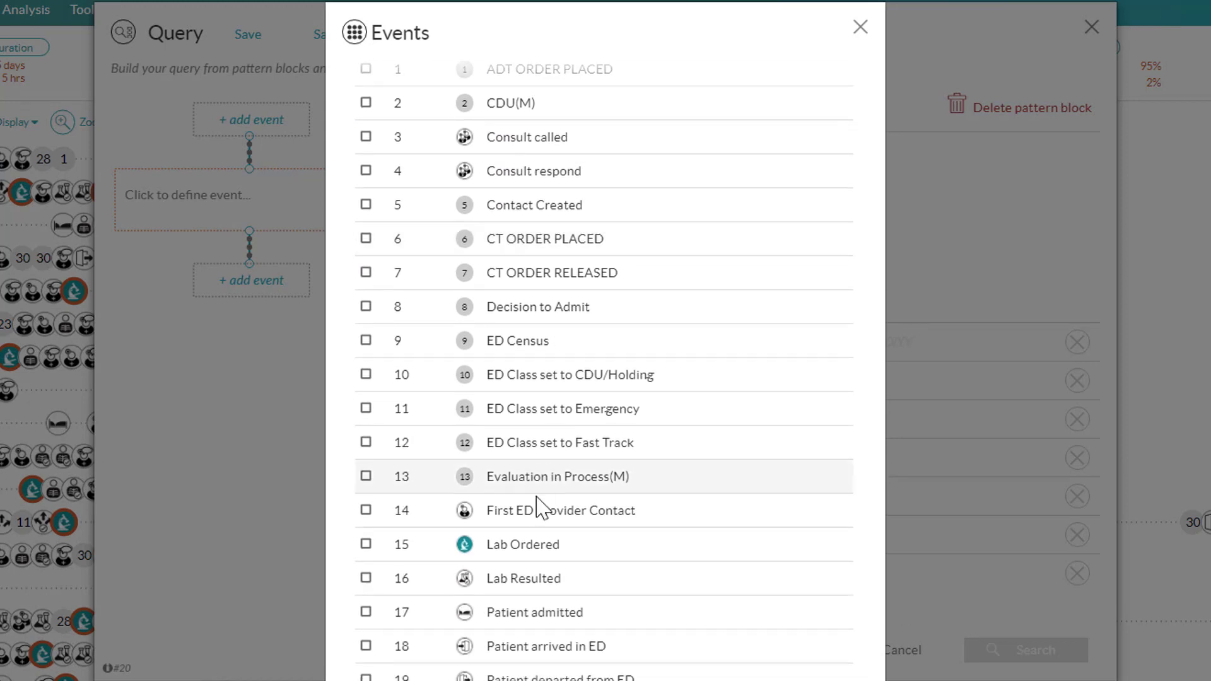
{"action": "left_click", "coordinate": [533, 543]}
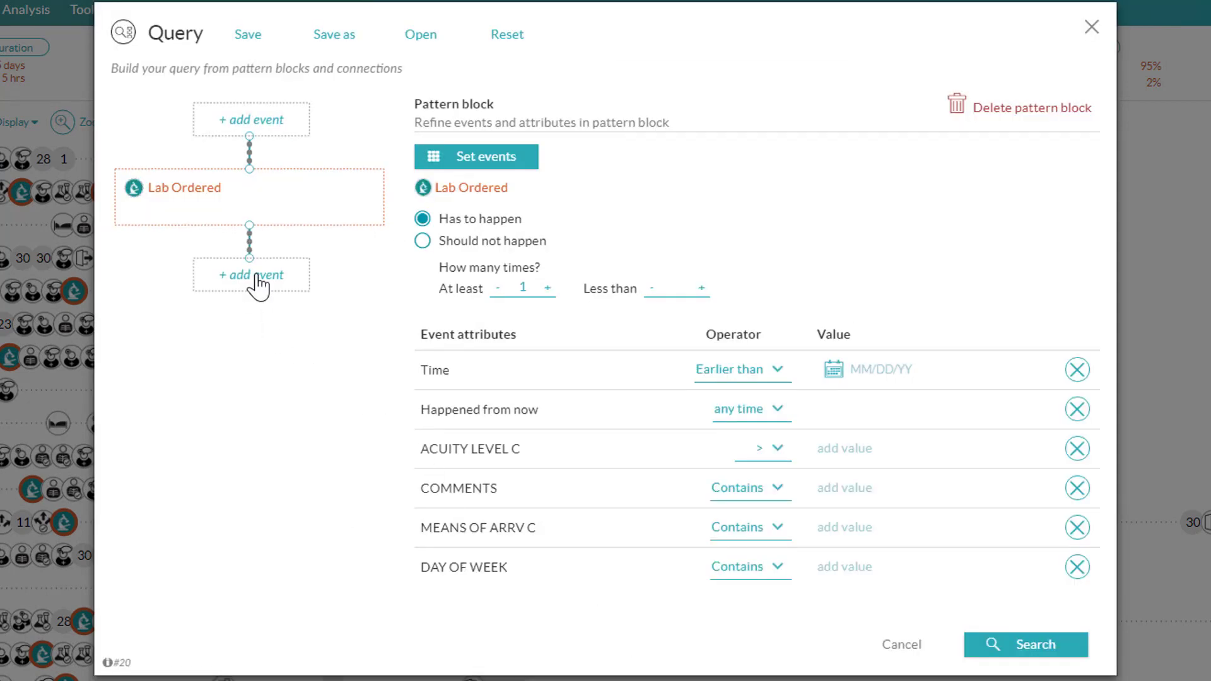
{"action": "left_click", "coordinate": [255, 280]}
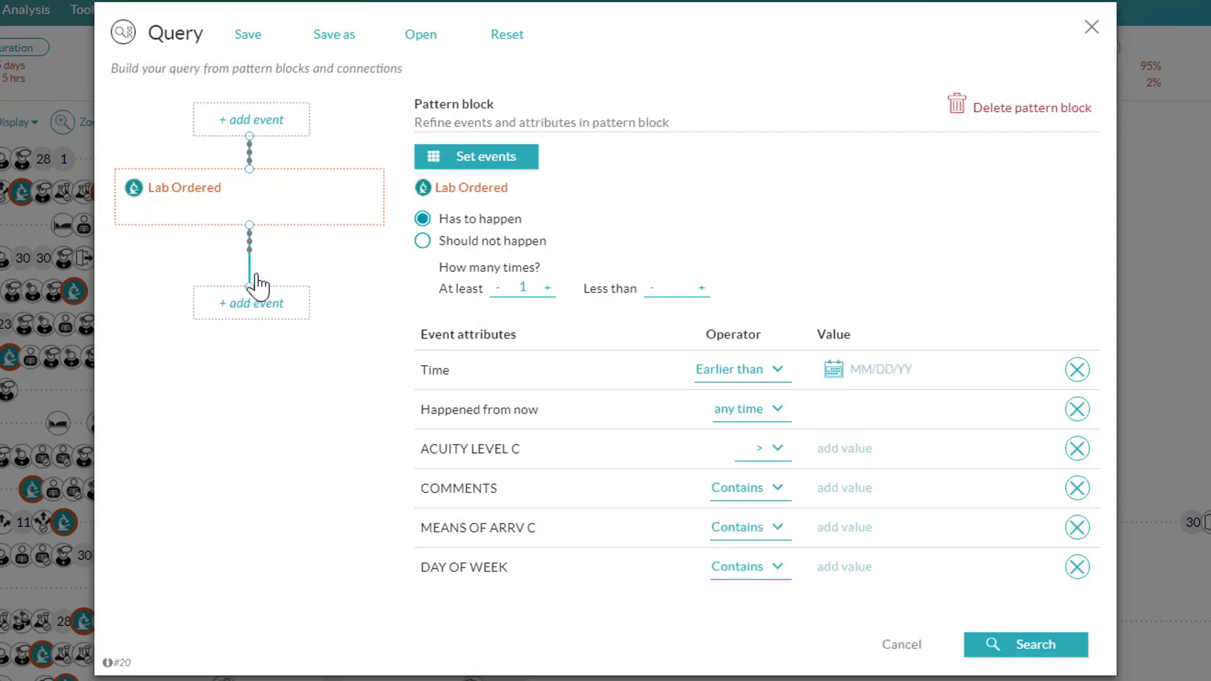
{"action": "left_click", "coordinate": [267, 301]}
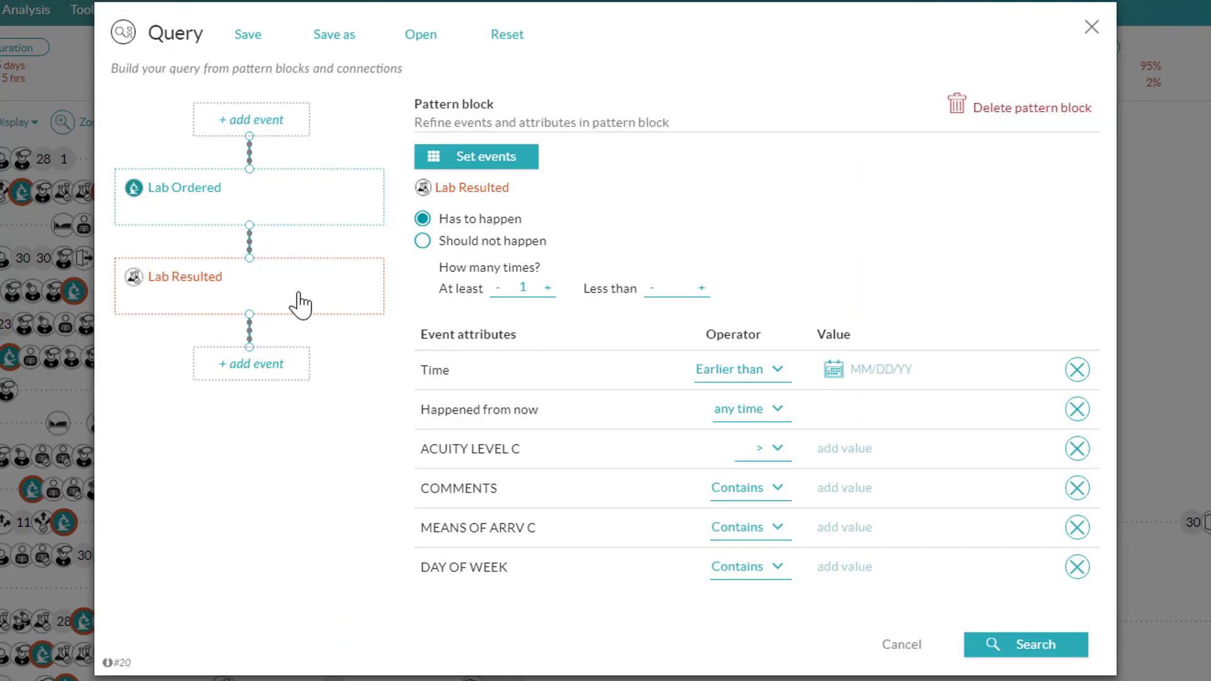
Step: Set the Lab Ordered block to should not happen and run the query search
{"action": "left_click", "coordinate": [319, 204]}
{"action": "left_click", "coordinate": [422, 241]}
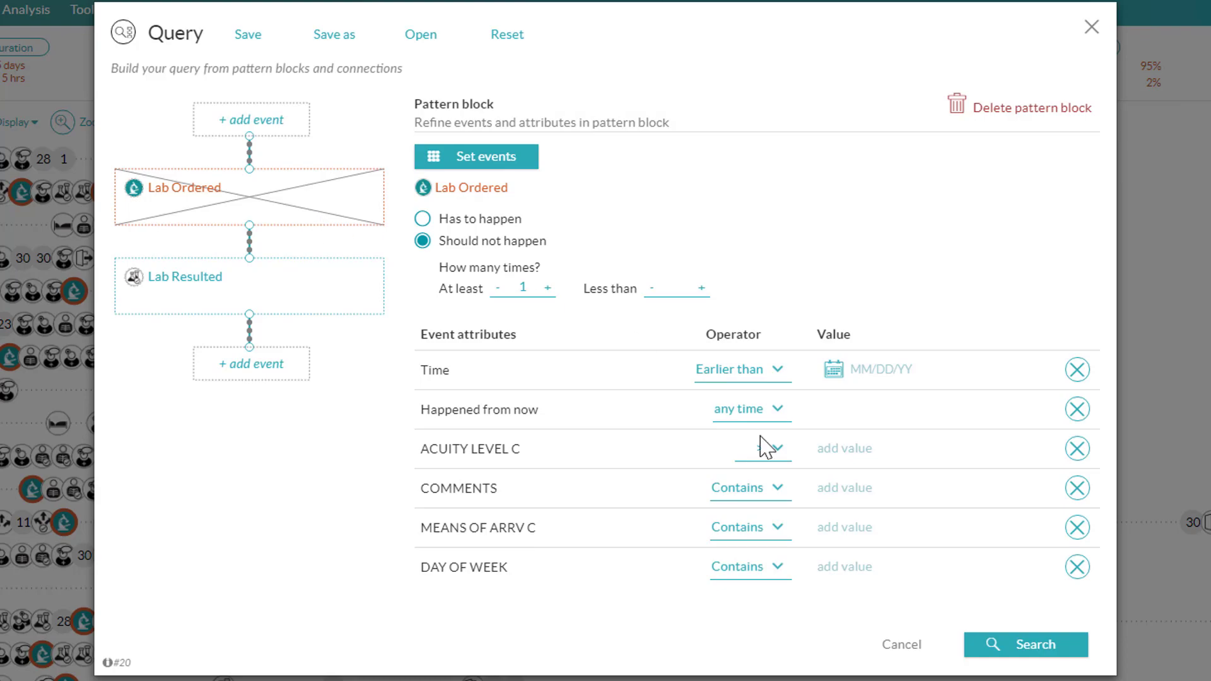
{"action": "left_click", "coordinate": [1021, 647]}
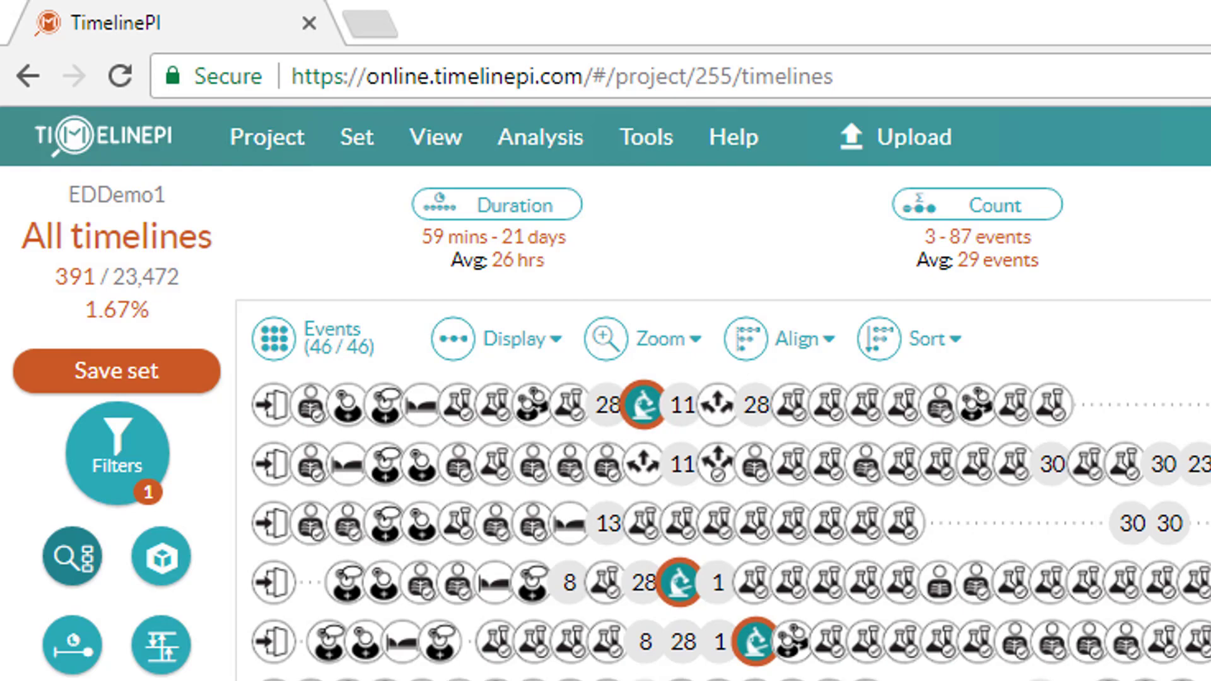
Step: Reopen the query and insert a Patient arrived in ED block at the start of the pattern
{"action": "left_click", "coordinate": [75, 558]}
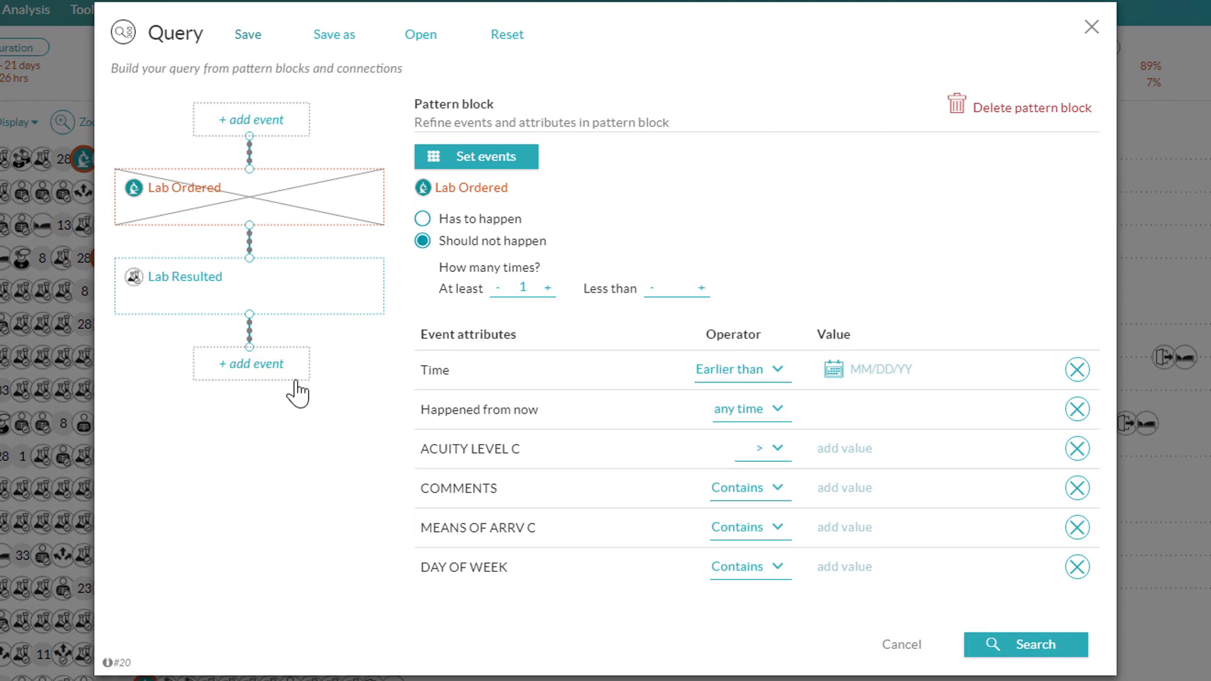
{"action": "left_click", "coordinate": [273, 128]}
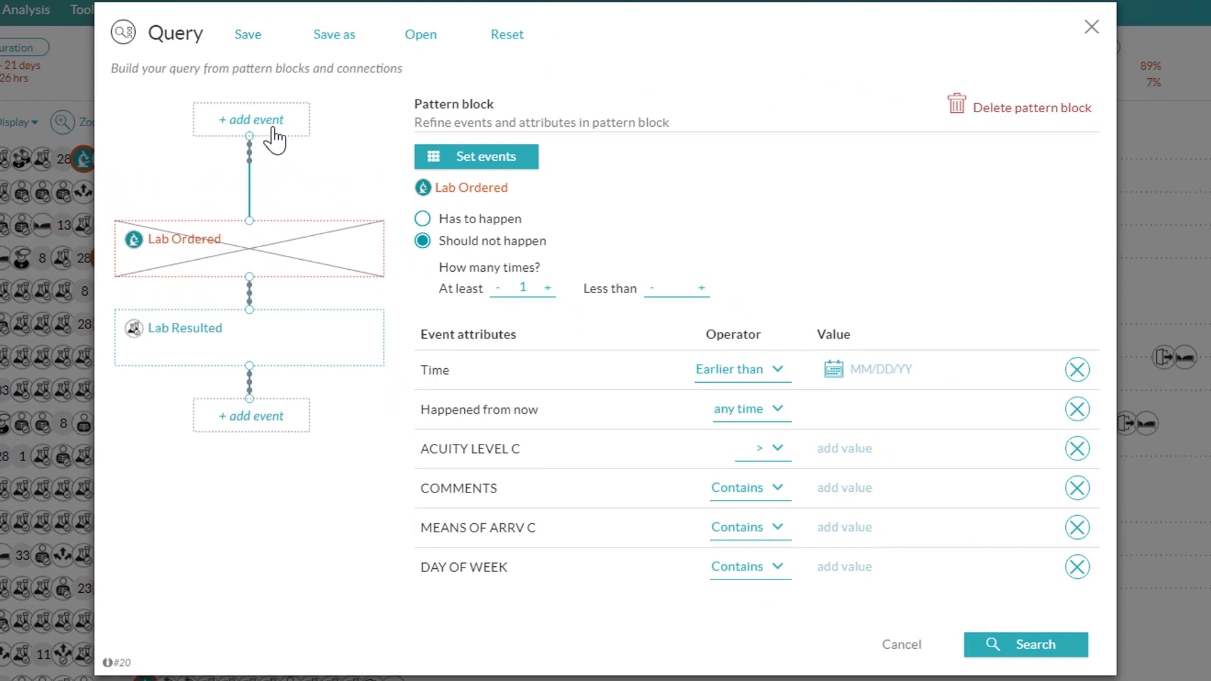
{"action": "left_click", "coordinate": [271, 208]}
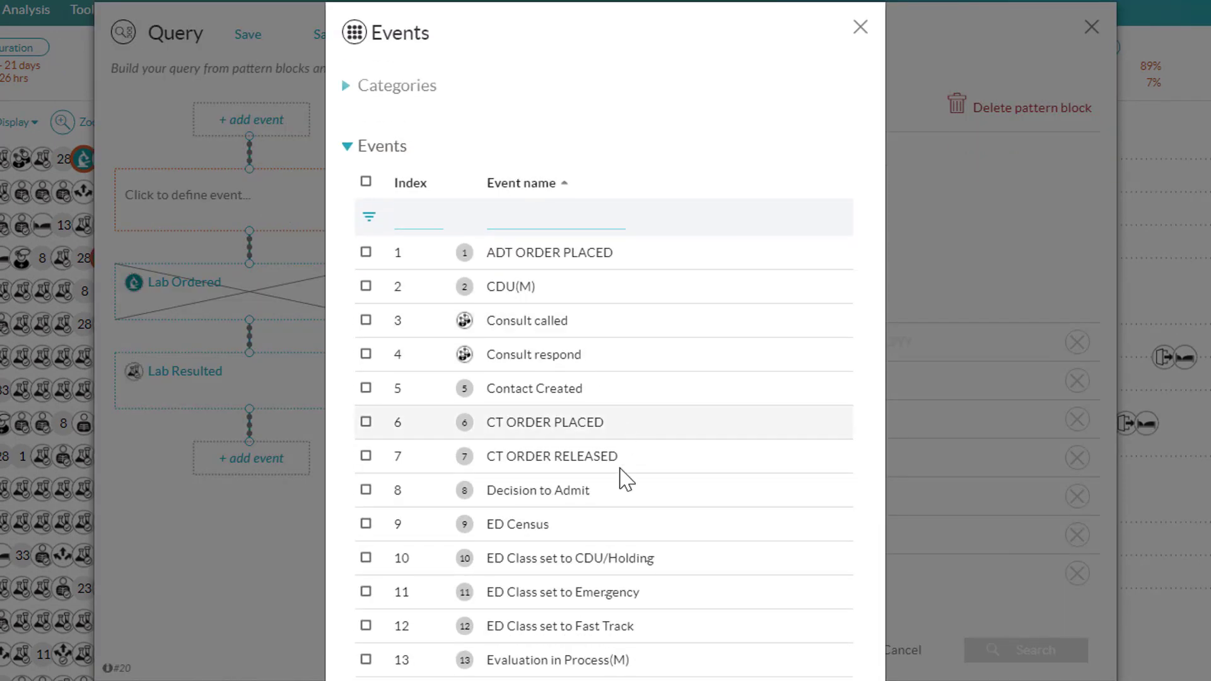
{"action": "scroll", "coordinate": [610, 557], "scroll_direction": "down", "scroll_amount": 4}
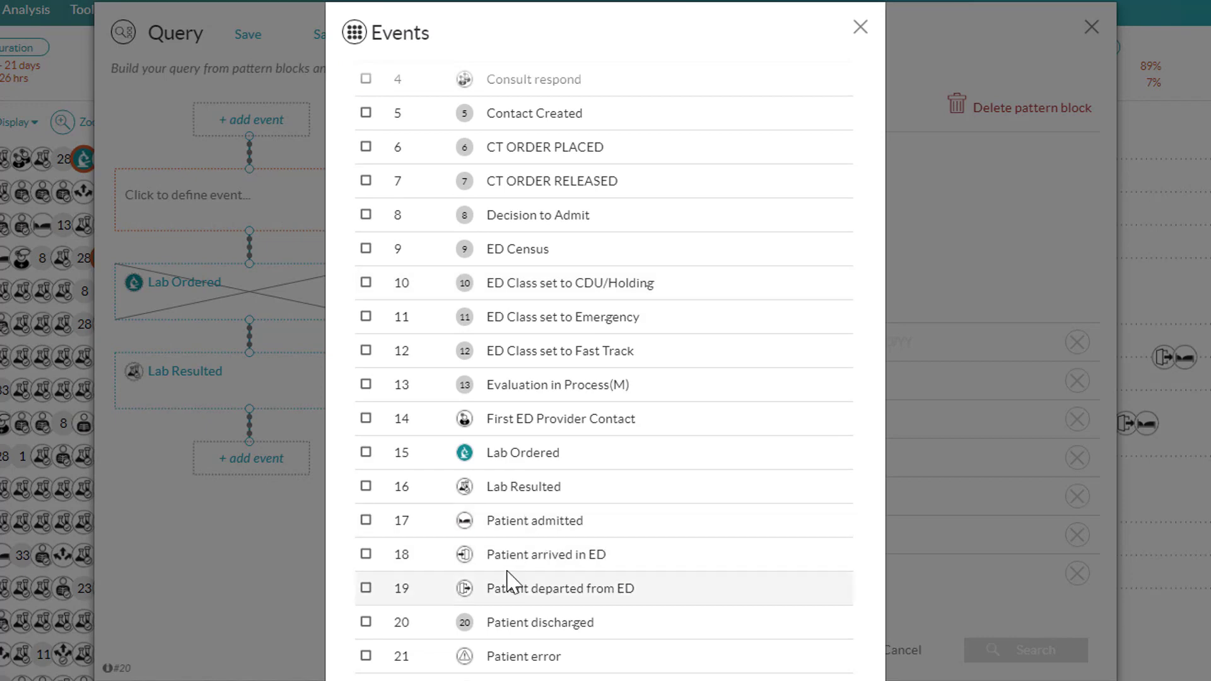
{"action": "left_click", "coordinate": [502, 554]}
{"action": "left_click", "coordinate": [305, 255]}
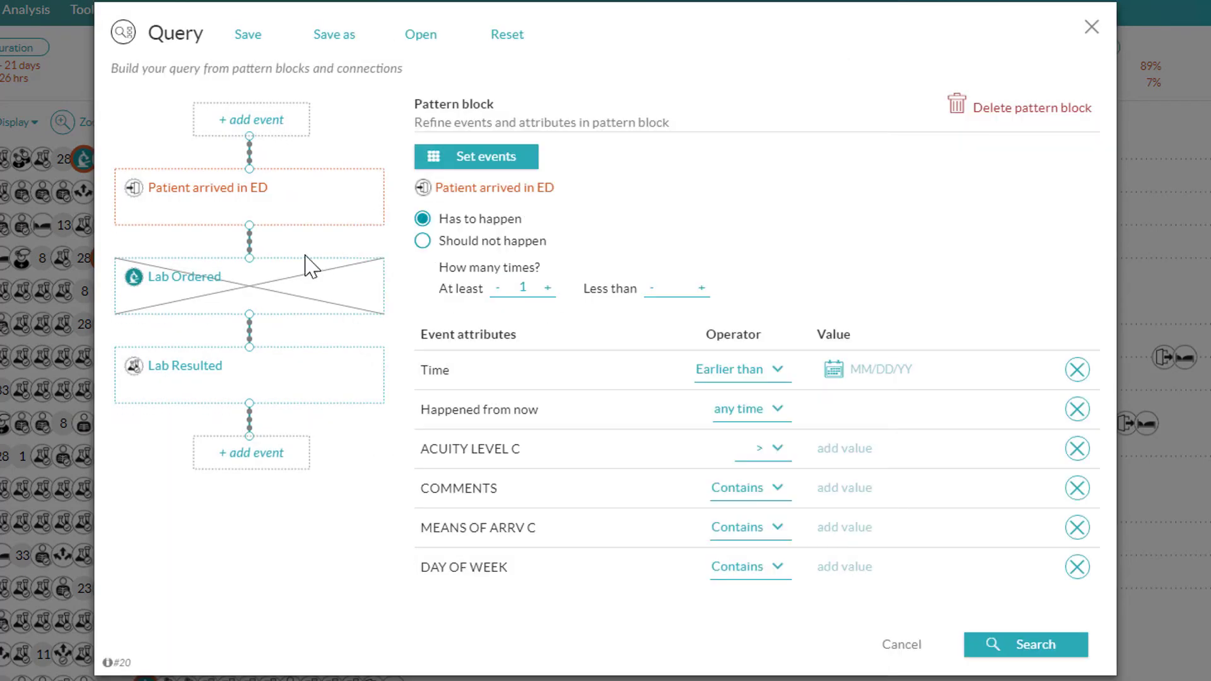
Step: Require the Patient arrived in ED block's DAY OF WEEK attribute to contain SUN
{"action": "left_click", "coordinate": [760, 569]}
{"action": "left_click", "coordinate": [759, 572]}
{"action": "left_click", "coordinate": [882, 567]}
{"action": "type", "text": "SUN"}
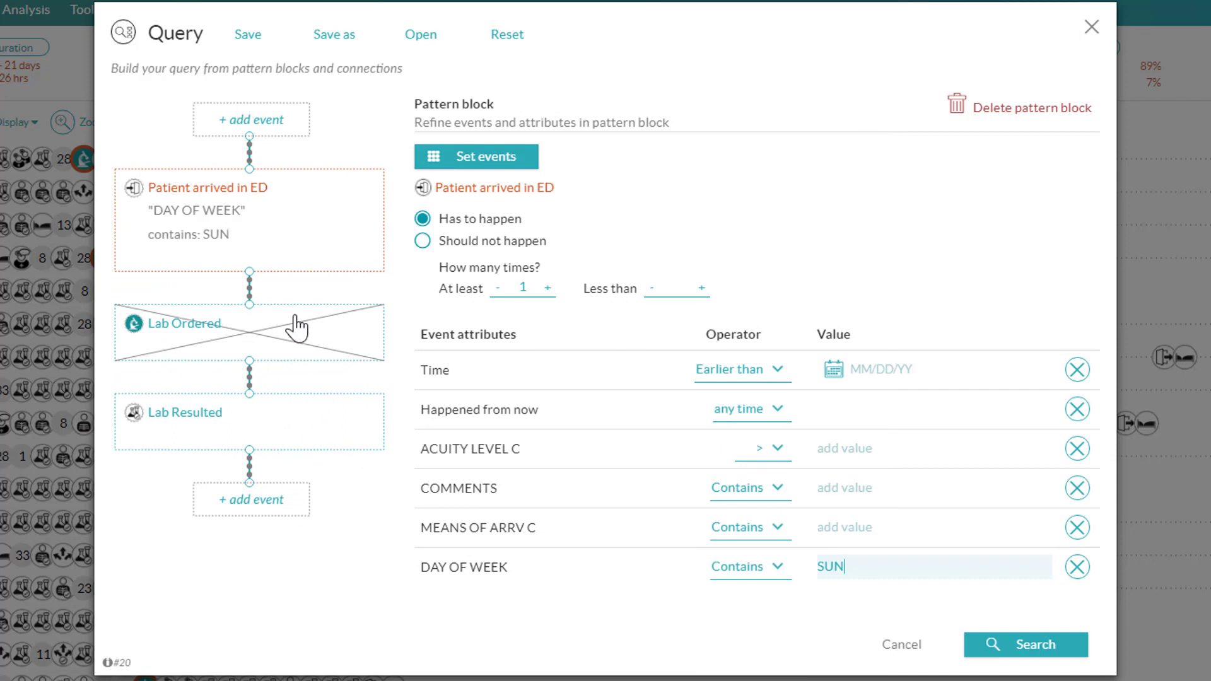
Step: Append a Patient admitted block at the end of the query pattern
{"action": "left_click", "coordinate": [278, 502]}
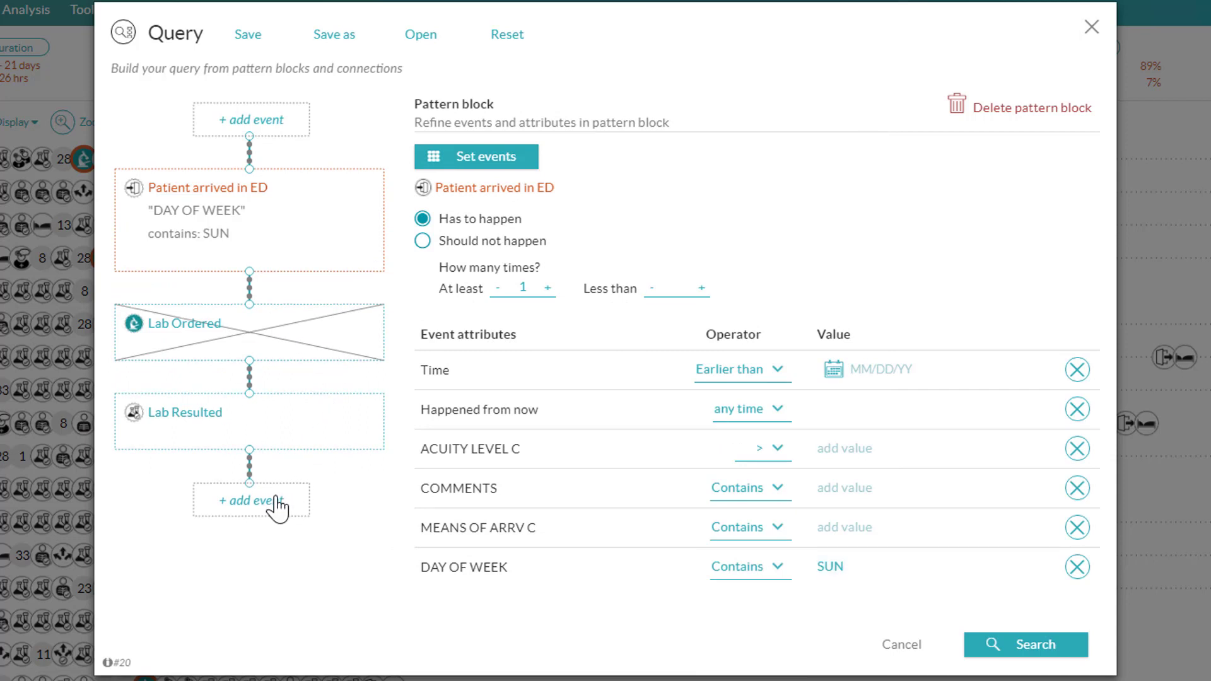
{"action": "left_click", "coordinate": [284, 523]}
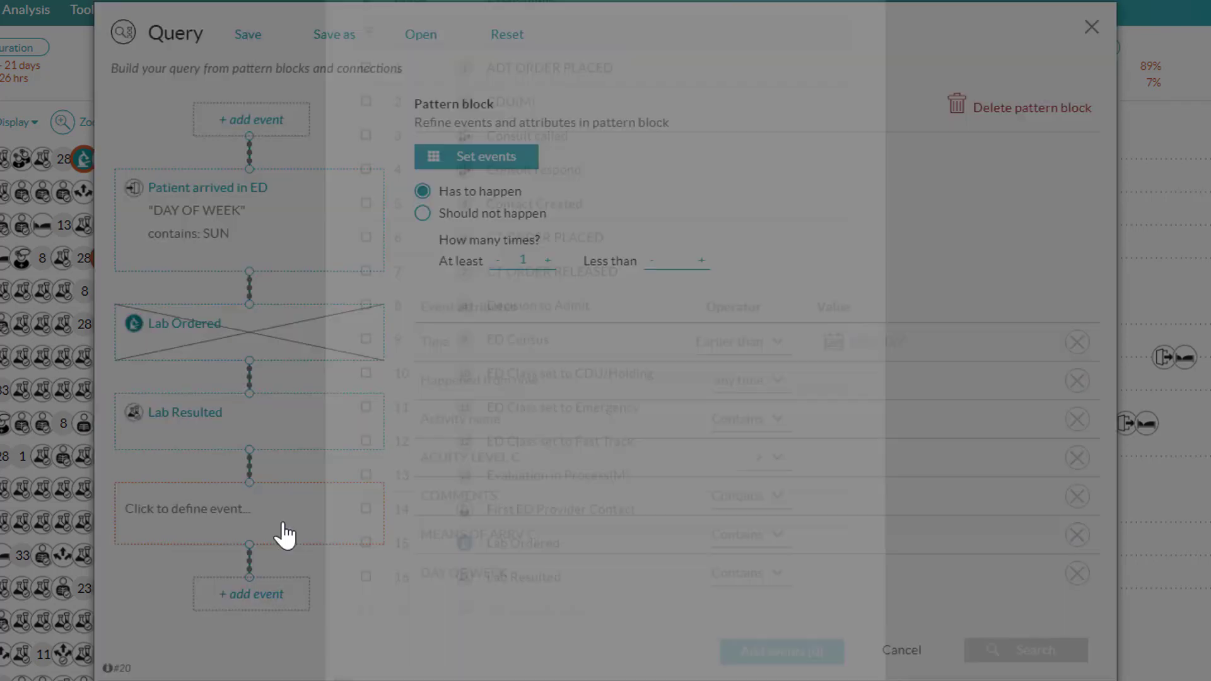
{"action": "scroll", "coordinate": [555, 584], "scroll_direction": "down", "scroll_amount": 5}
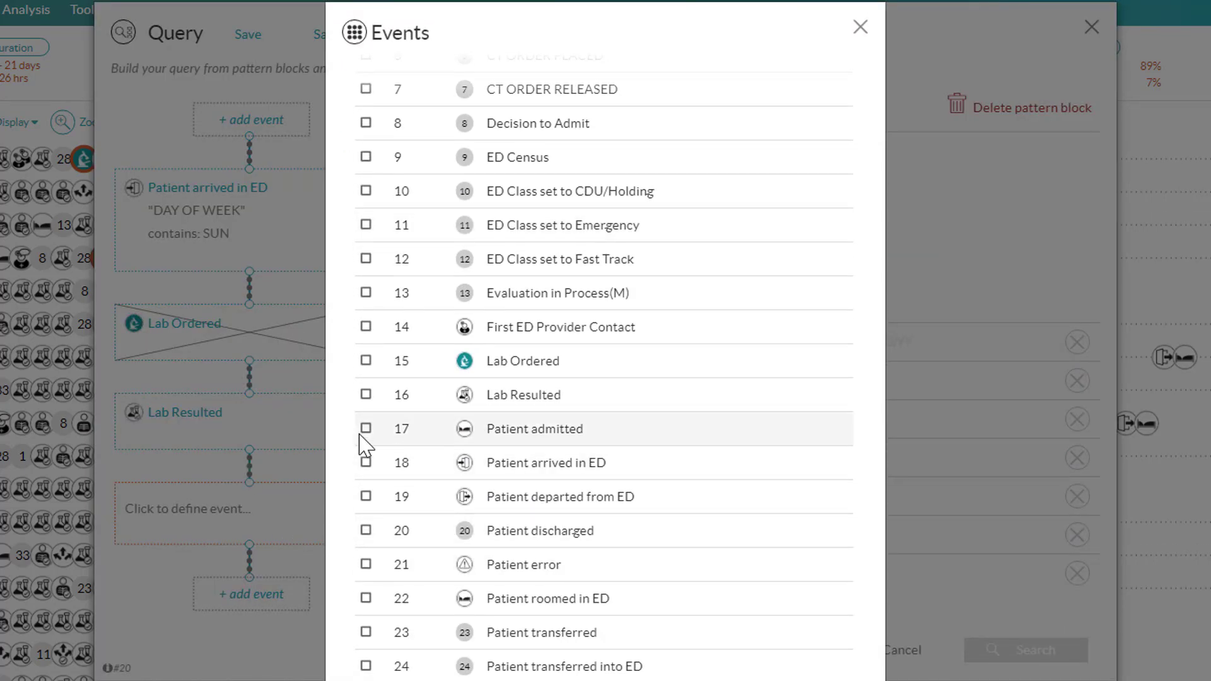
{"action": "left_click", "coordinate": [366, 431]}
{"action": "key", "text": "Return"}
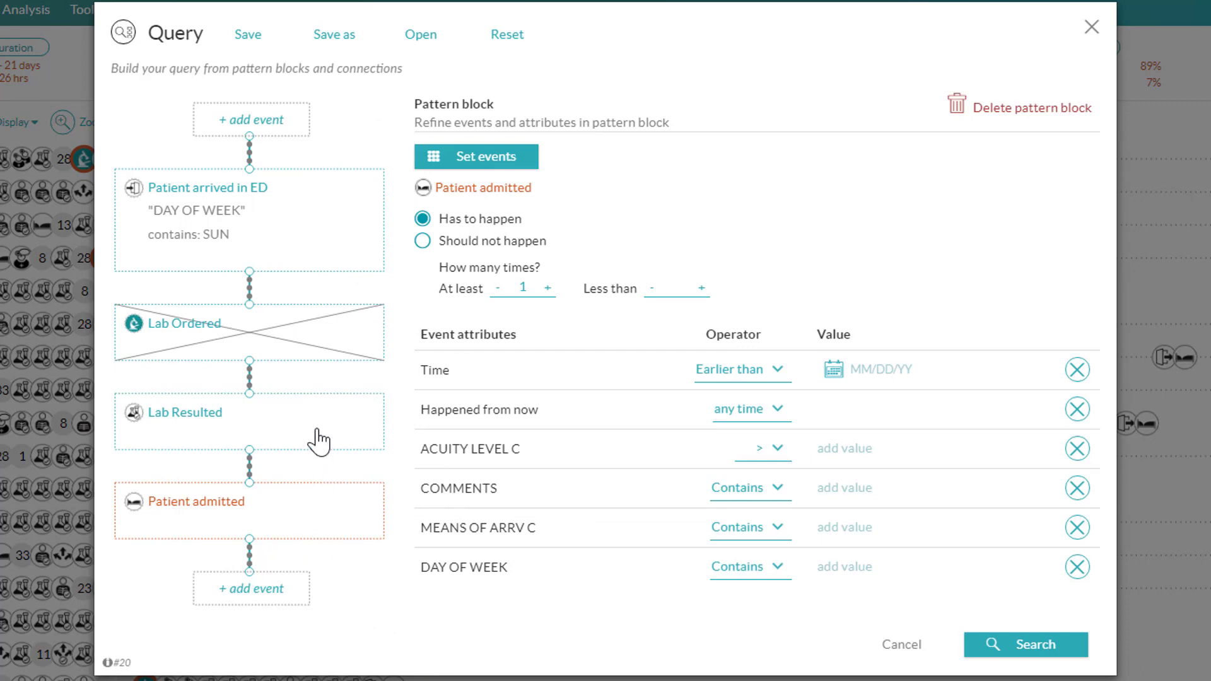
Step: Set the connection between Lab Resulted and Patient admitted to at least 30 mins
{"action": "left_click", "coordinate": [249, 470]}
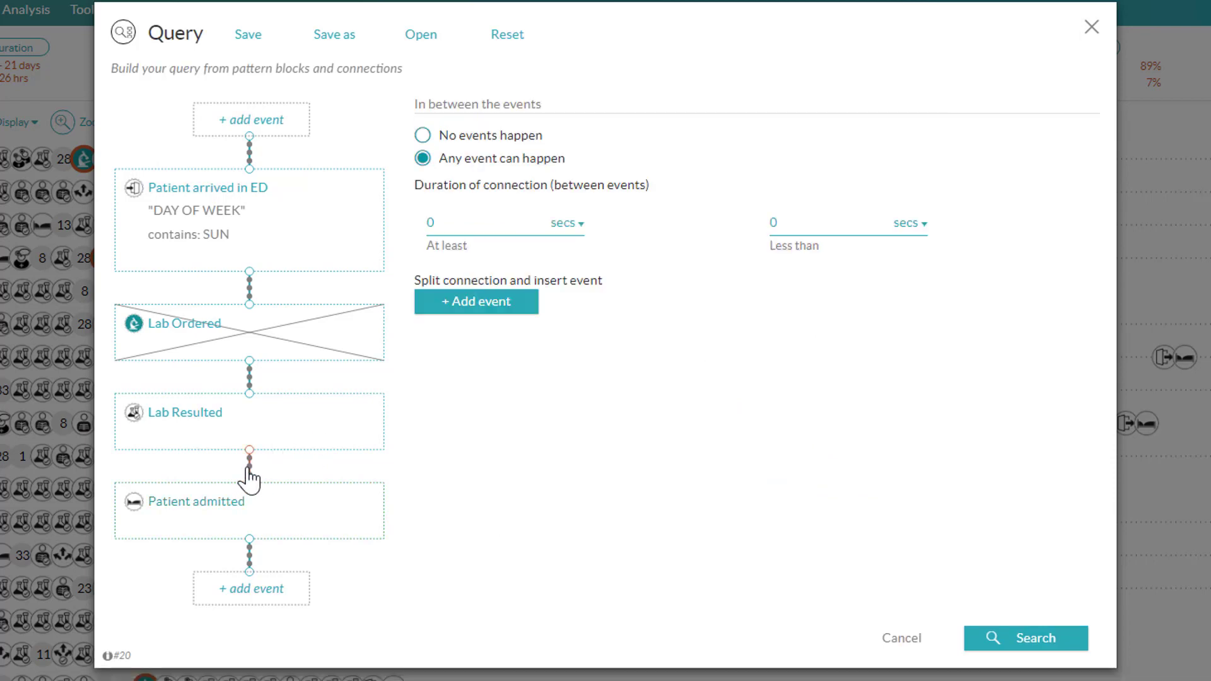
{"action": "left_click", "coordinate": [557, 228]}
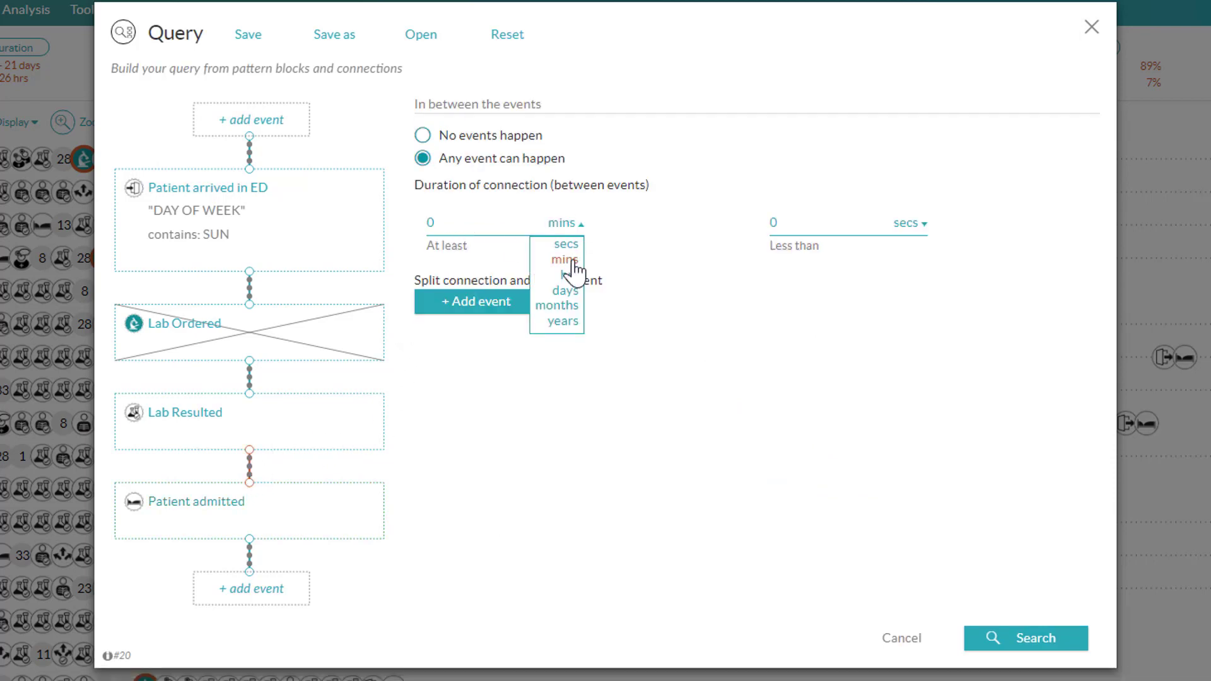
{"action": "left_click", "coordinate": [569, 261]}
{"action": "left_click", "coordinate": [491, 218]}
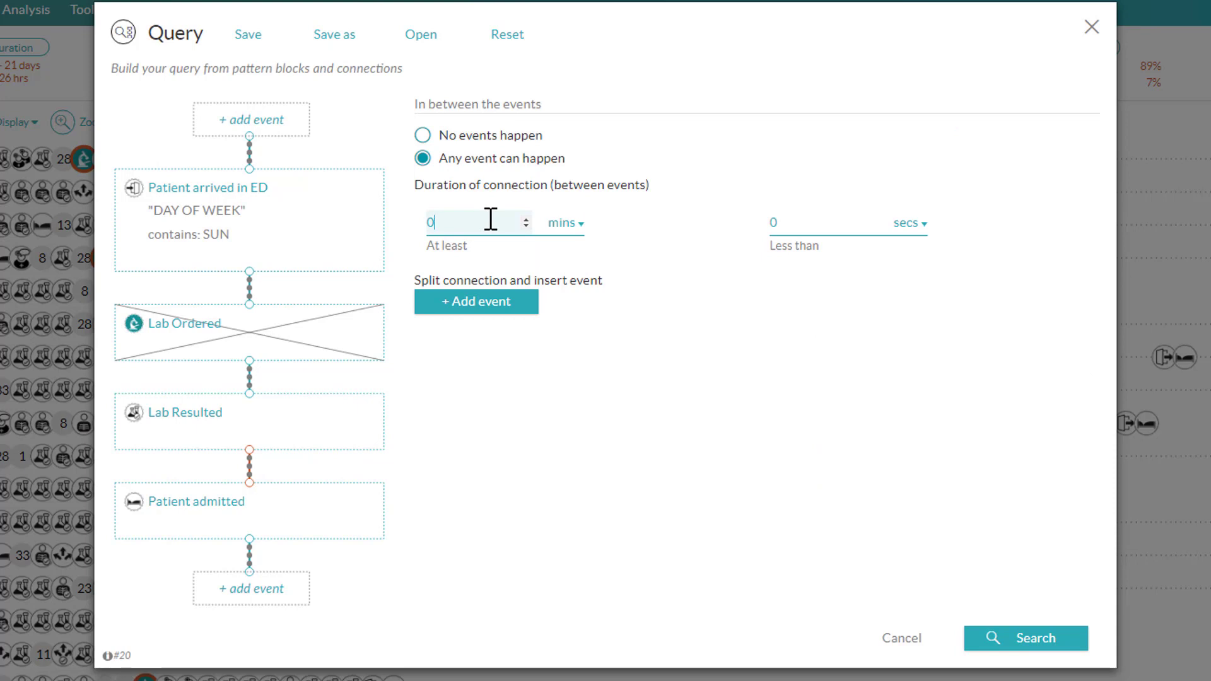
{"action": "key", "text": "BackSpace"}
{"action": "type", "text": "30"}
{"action": "key", "text": "Tab"}
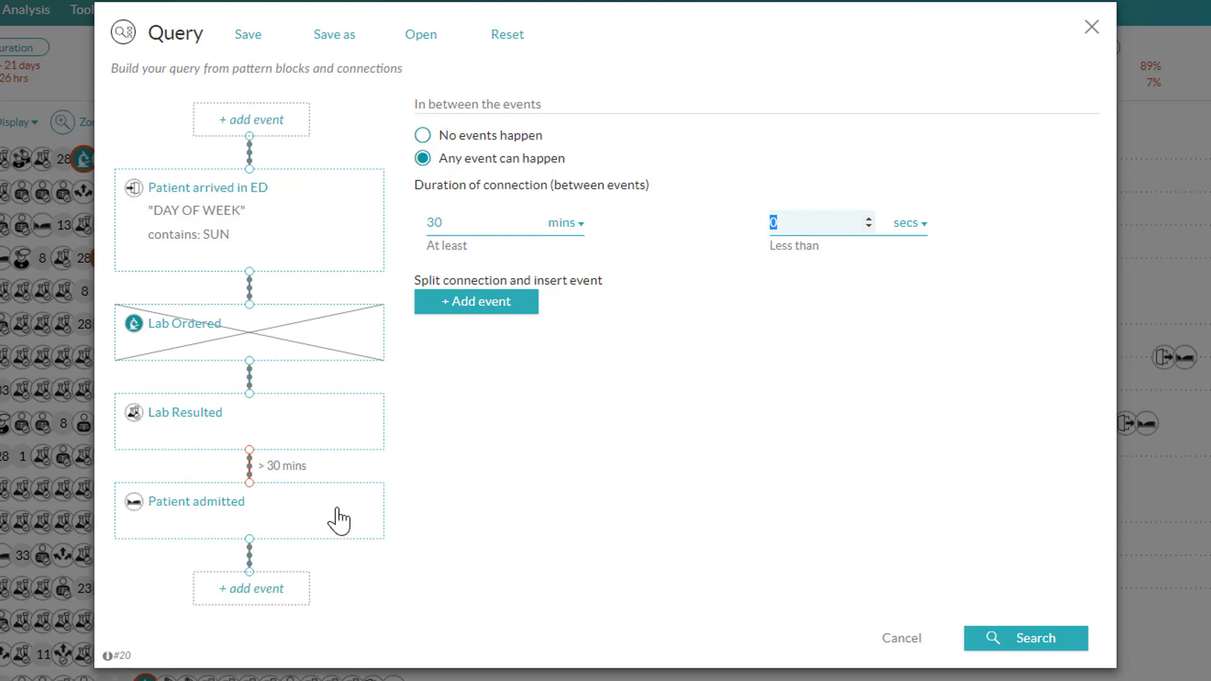
Step: Set the Lab Resulted block to occur at least 2 times
{"action": "left_click", "coordinate": [315, 440]}
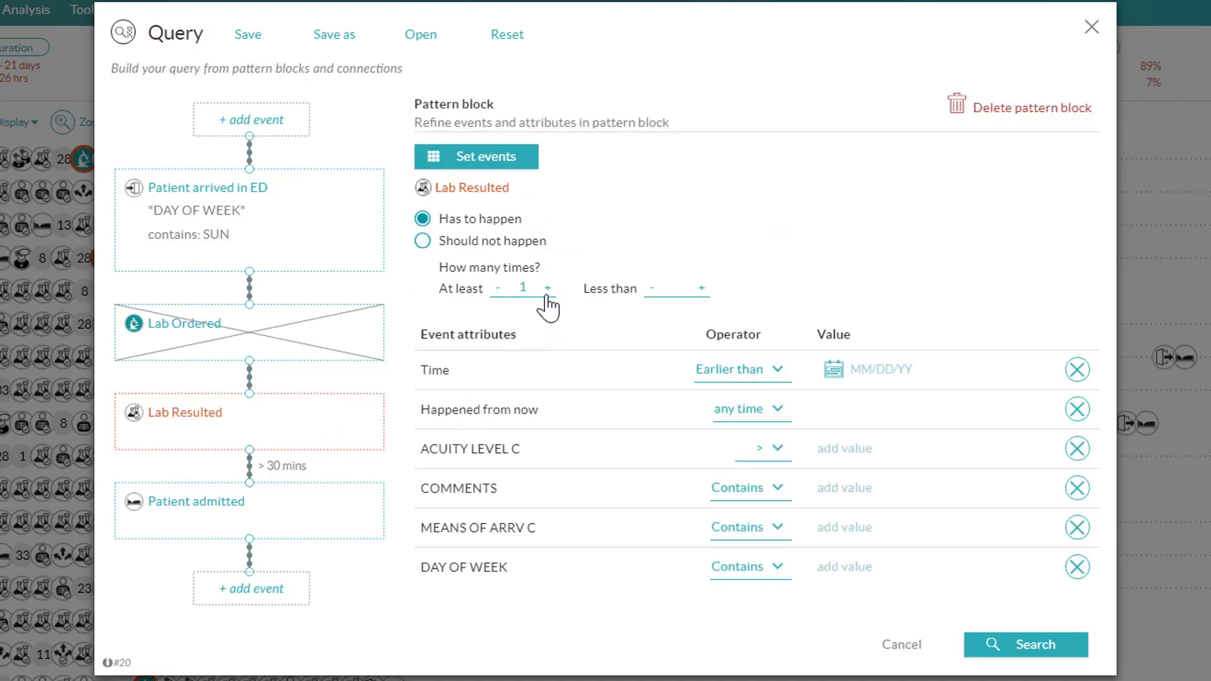
{"action": "left_click", "coordinate": [548, 289]}
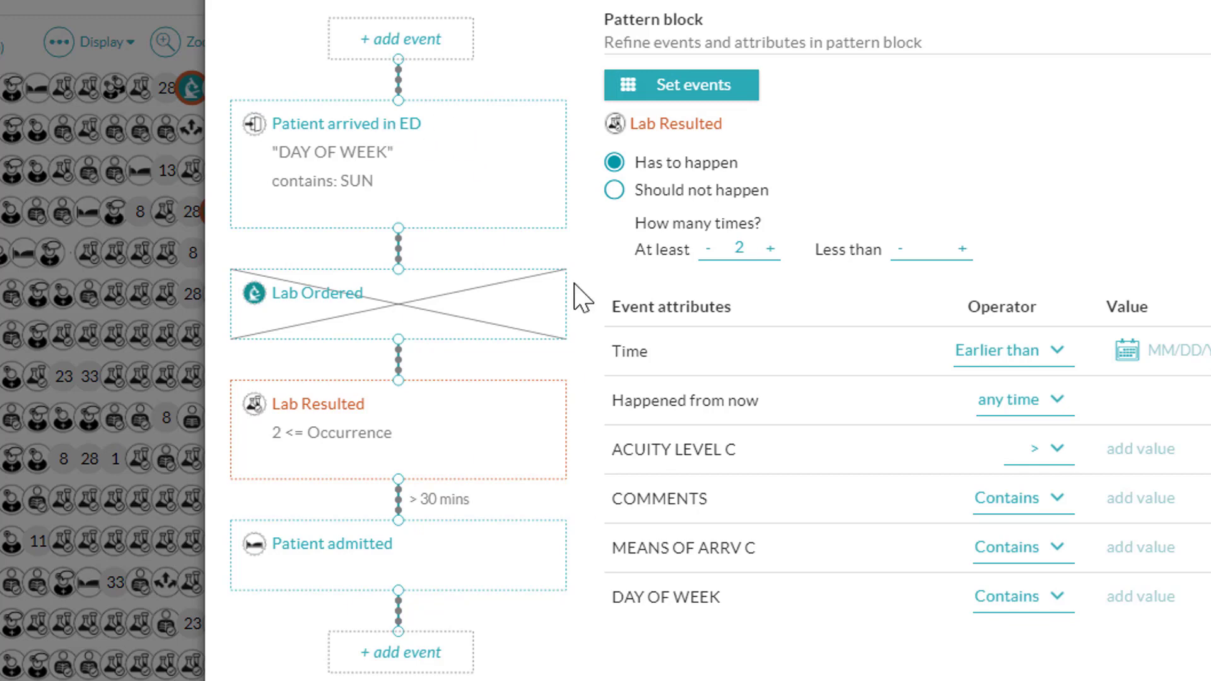
Step: Apply the pattern query as a filter on the timelines
{"action": "left_click", "coordinate": [1001, 654]}
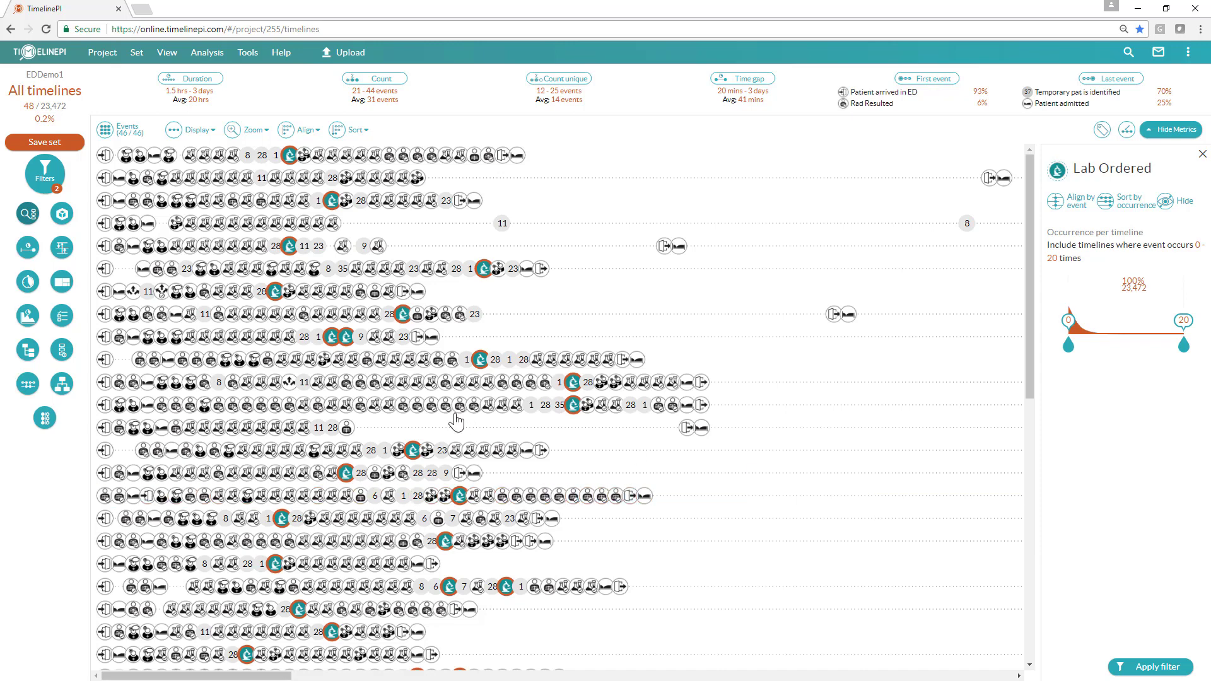
Step: Undo the applied filters to return to all timelines
{"action": "left_click", "coordinate": [52, 182]}
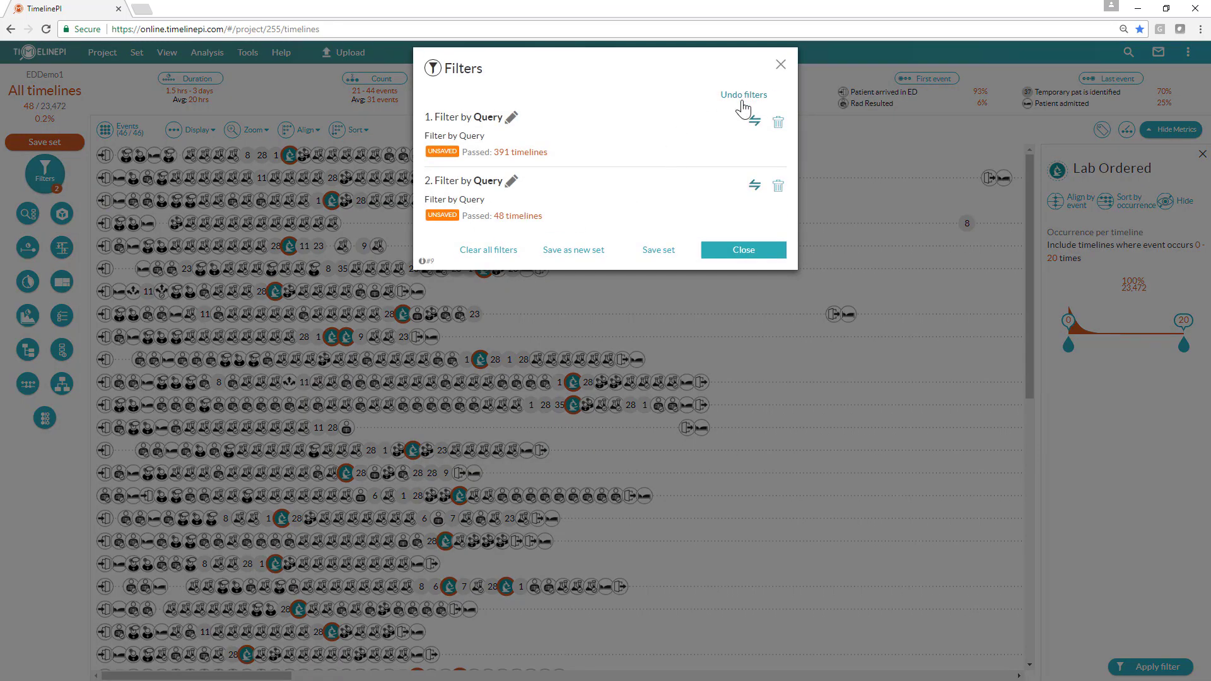
{"action": "left_click", "coordinate": [743, 97]}
{"action": "left_click", "coordinate": [743, 164]}
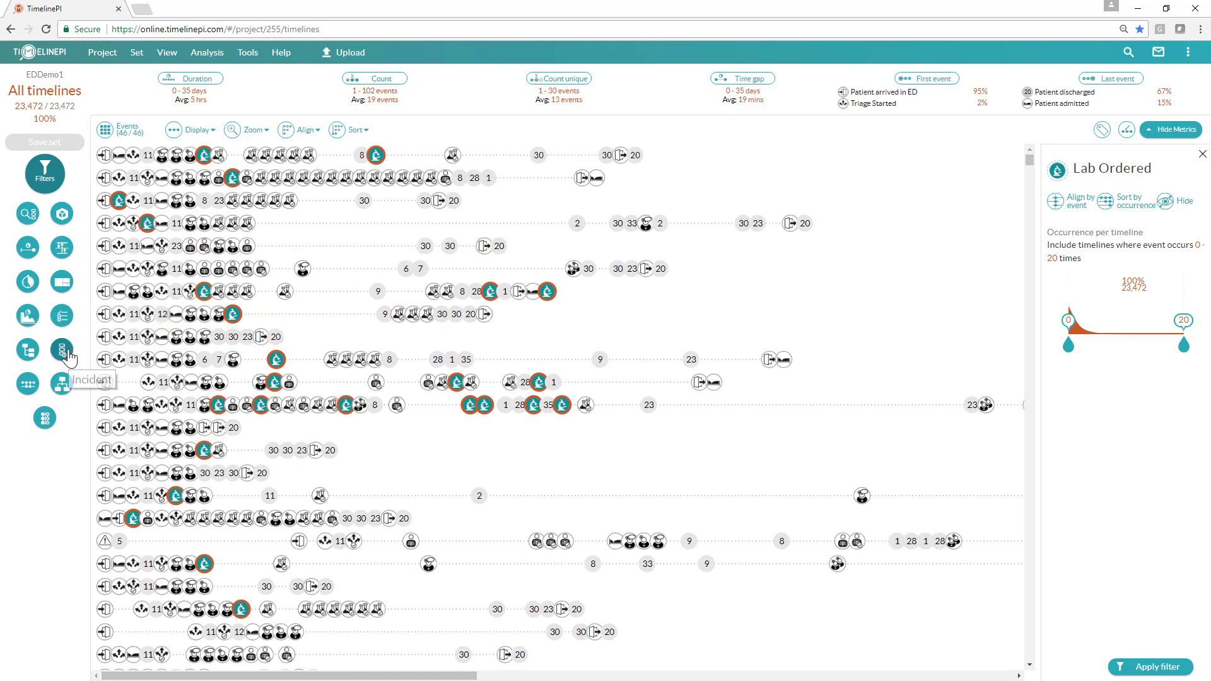
Step: Open the Admittance Protocol, inspect the constraints of each of its steps, and show its violations
{"action": "left_click", "coordinate": [62, 318]}
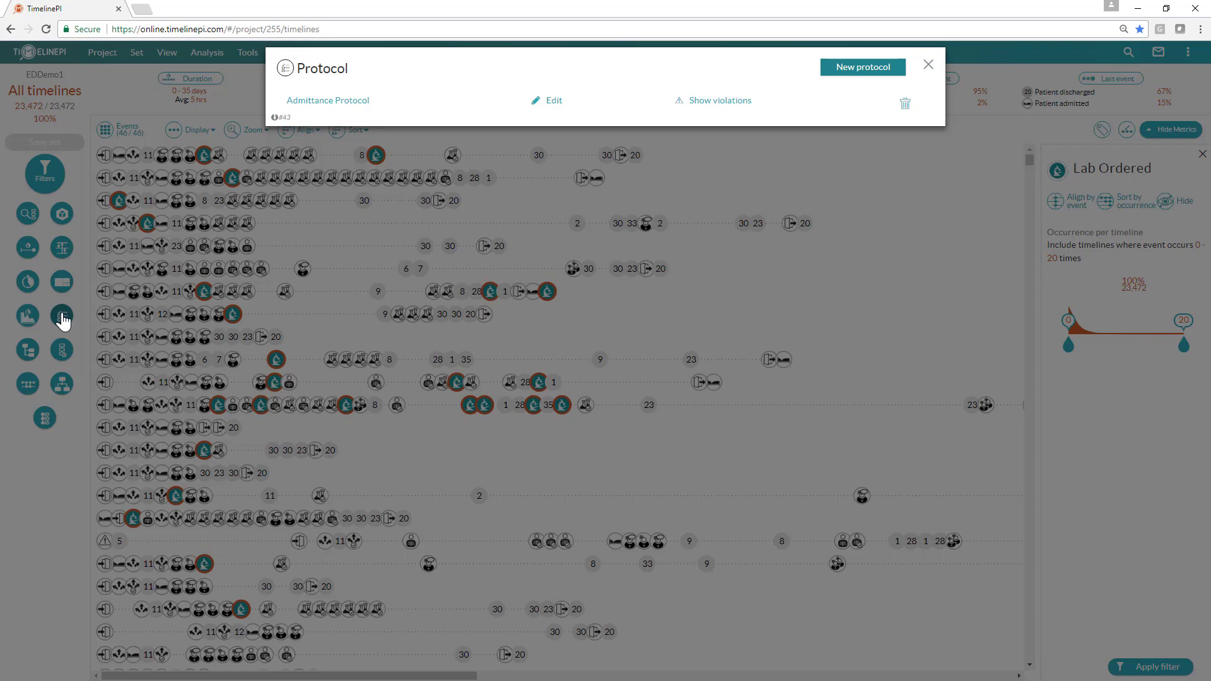
{"action": "left_click", "coordinate": [352, 107]}
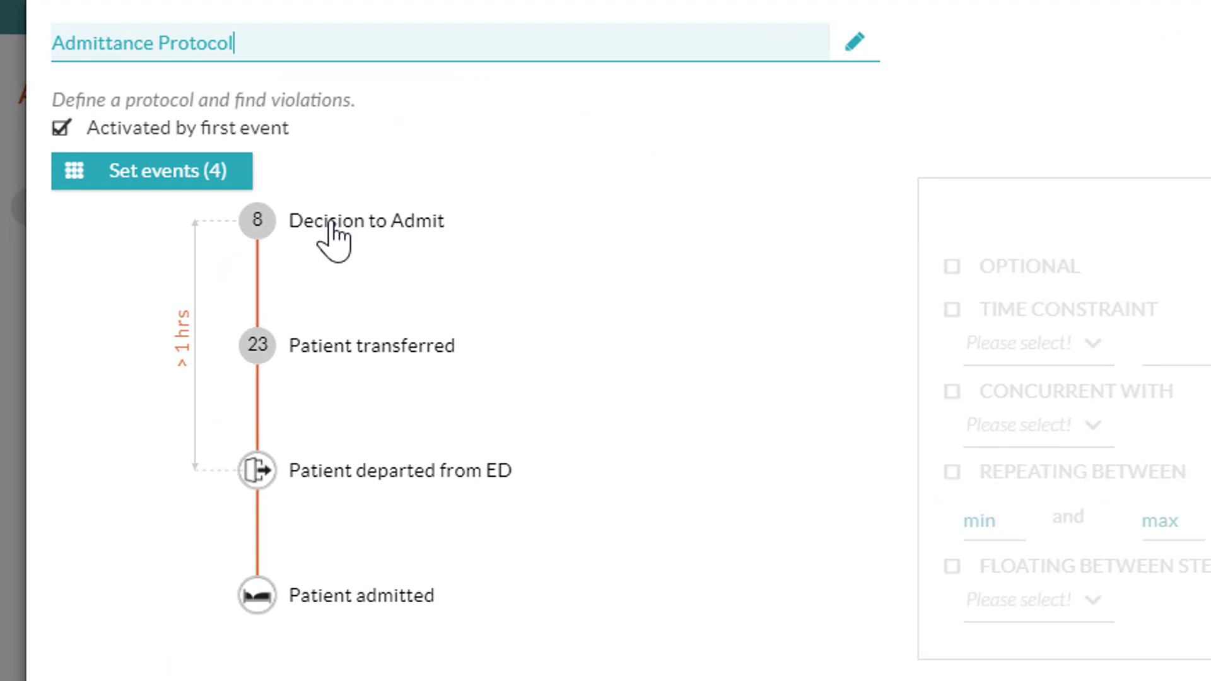
{"action": "left_click", "coordinate": [331, 224]}
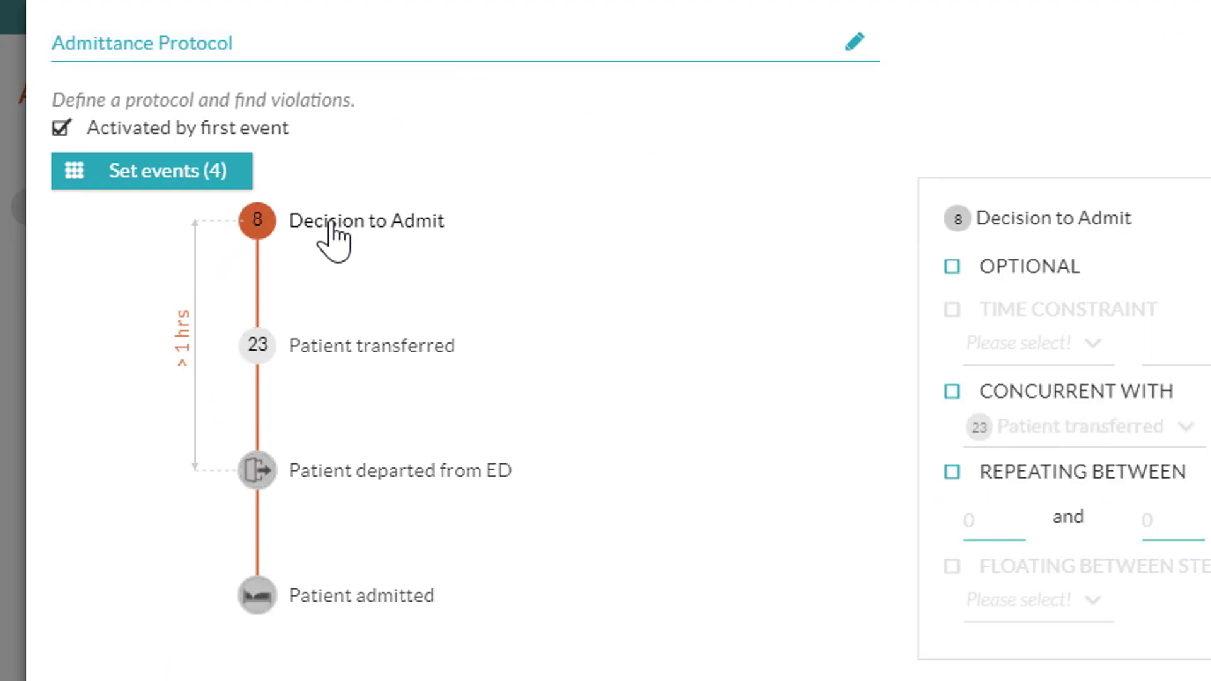
{"action": "left_click", "coordinate": [369, 357]}
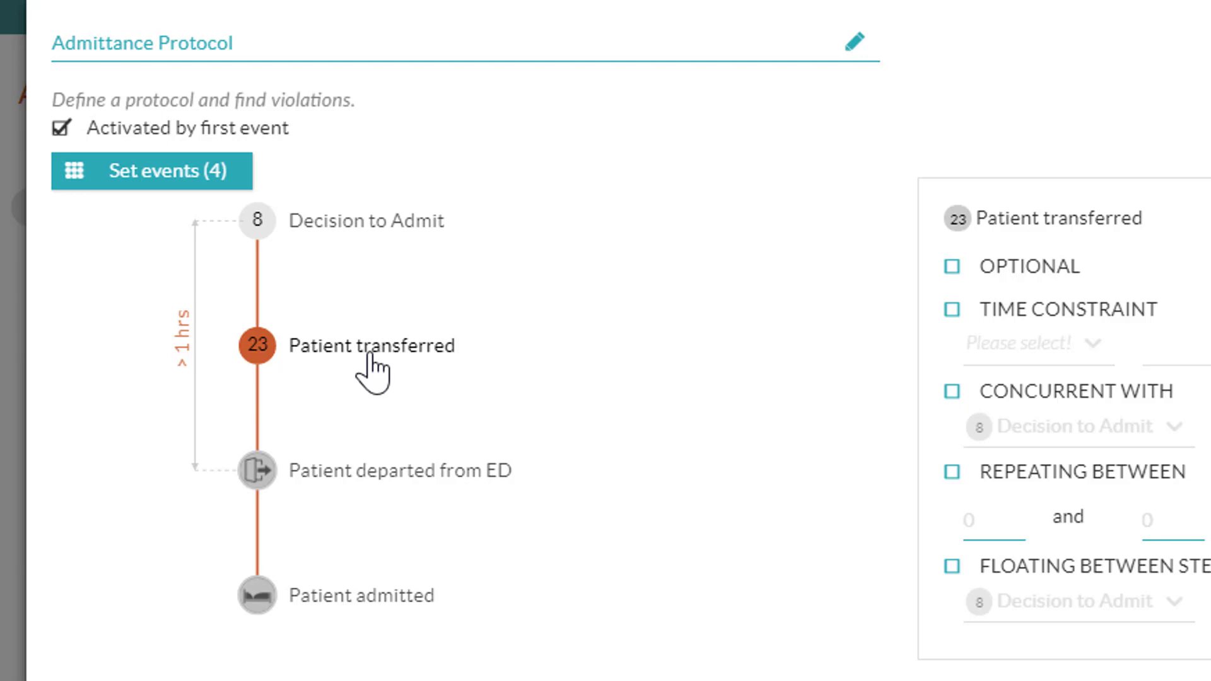
{"action": "left_click", "coordinate": [404, 492]}
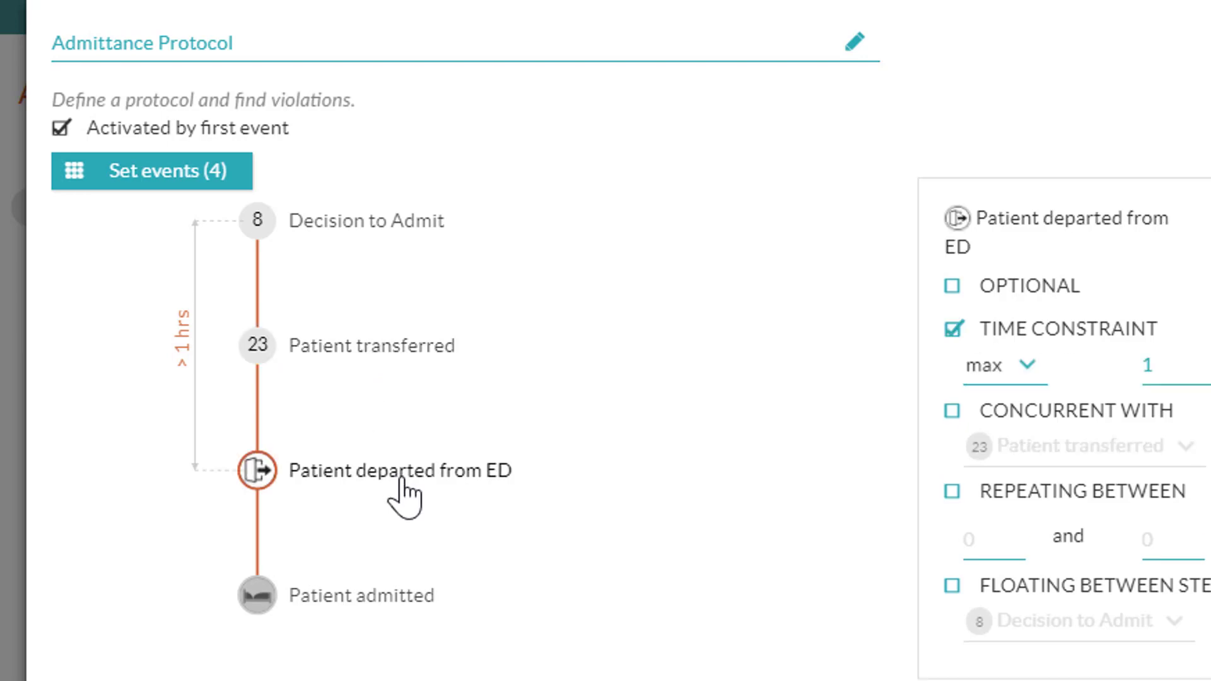
{"action": "left_click", "coordinate": [413, 624]}
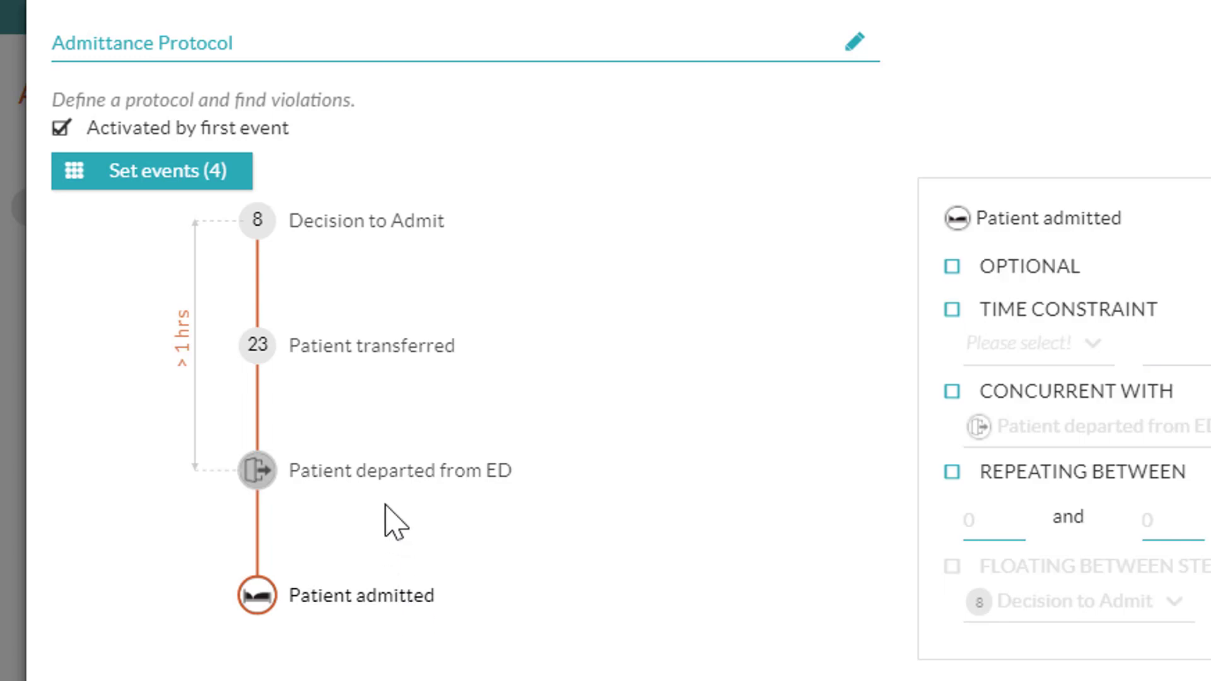
{"action": "left_click", "coordinate": [397, 478]}
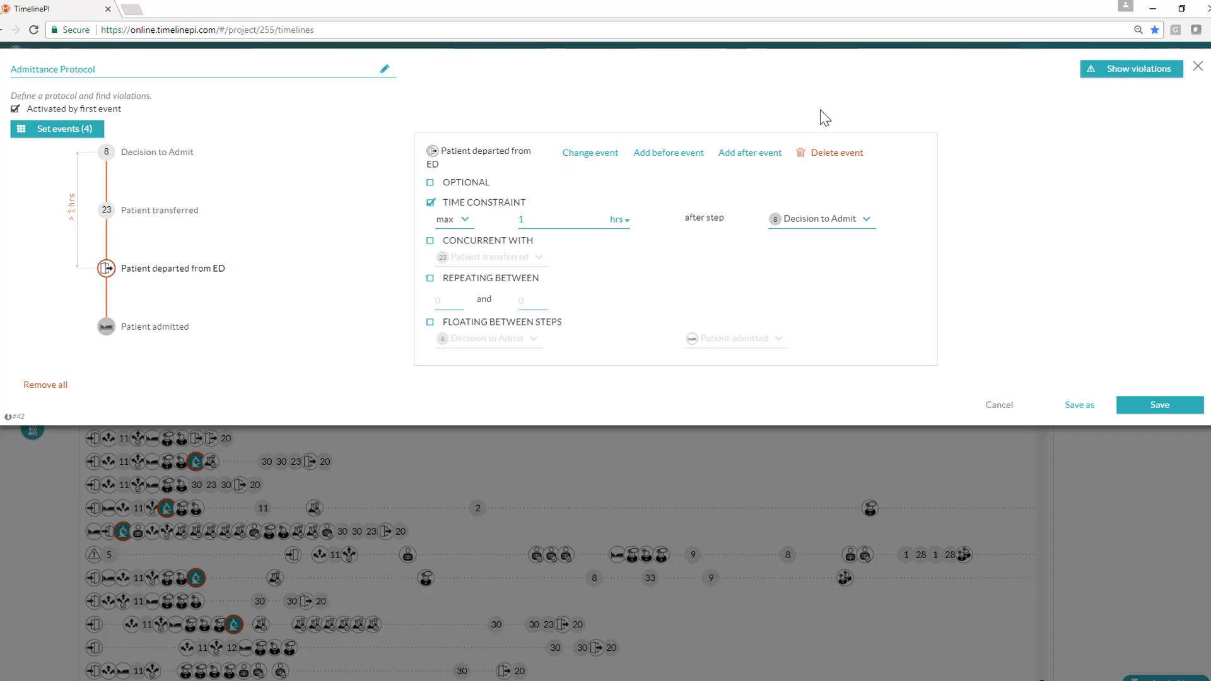
{"action": "left_click", "coordinate": [1134, 75]}
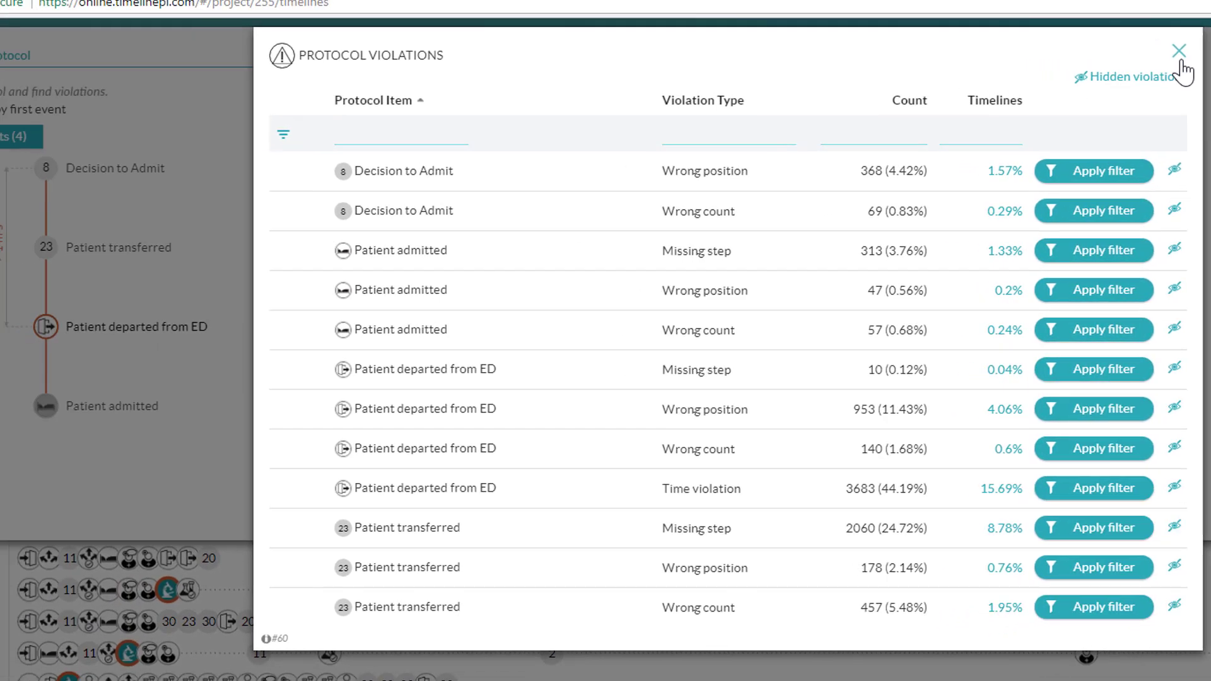
{"action": "left_click", "coordinate": [1179, 54]}
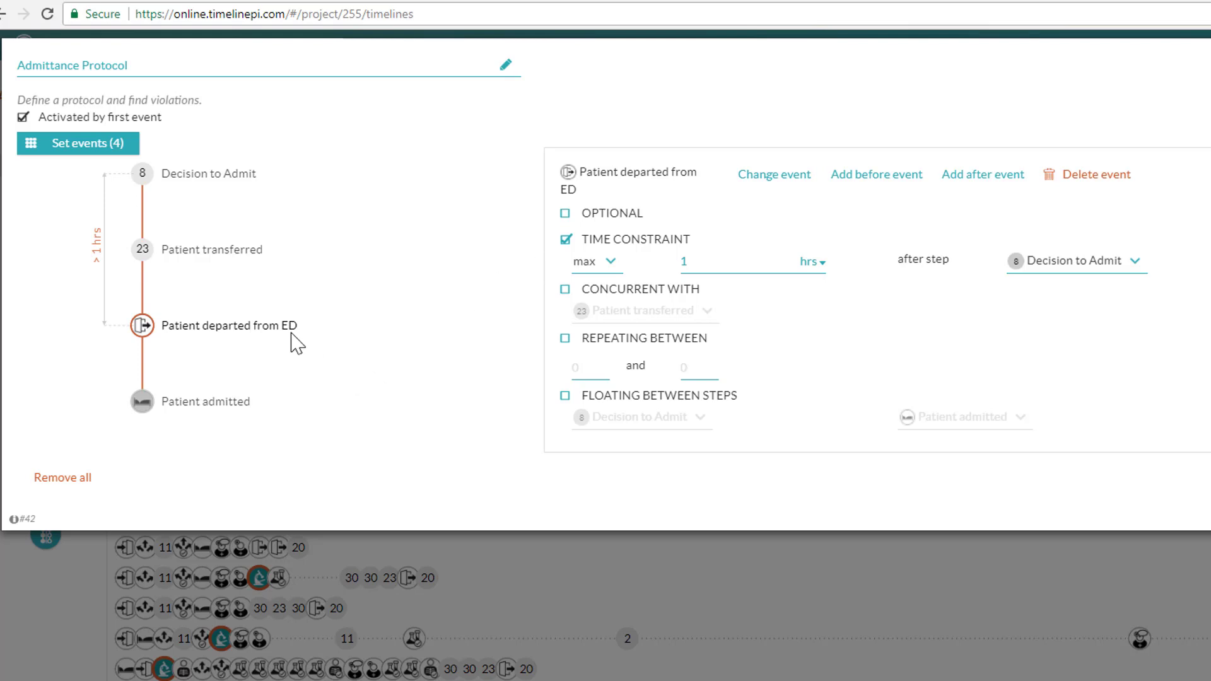
Step: Enable floating between steps for Patient transferred and Patient departed from ED in the protocol
{"action": "left_click", "coordinate": [237, 254]}
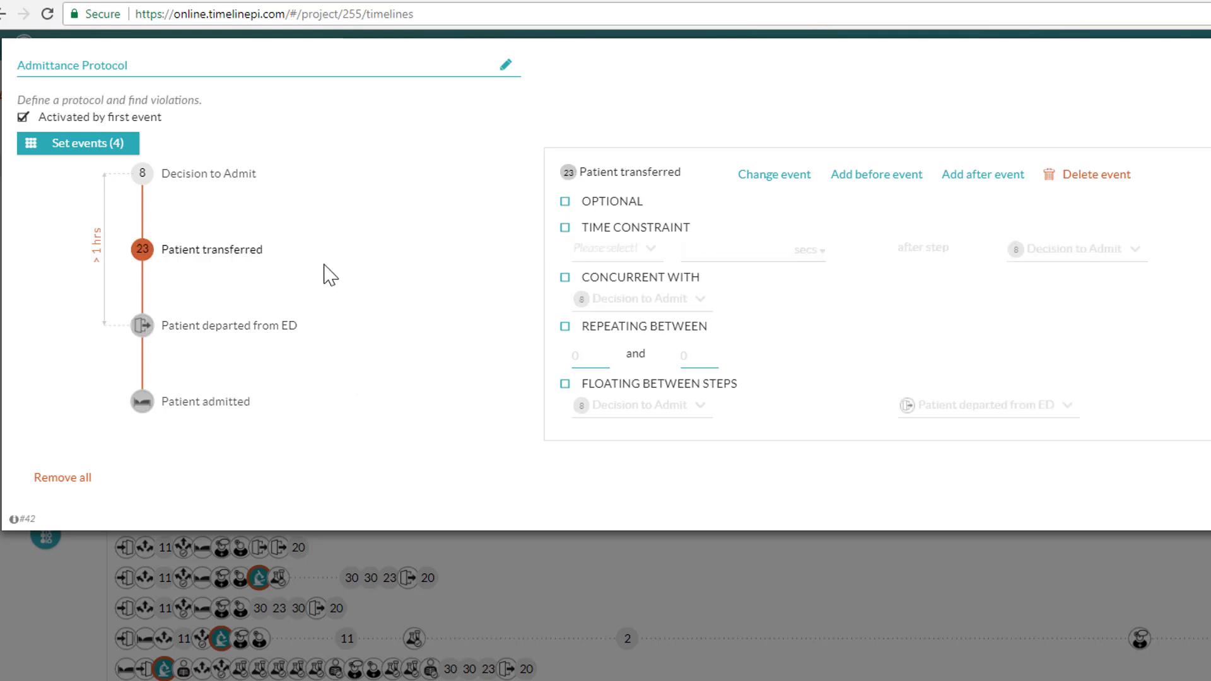
{"action": "left_click", "coordinate": [565, 384]}
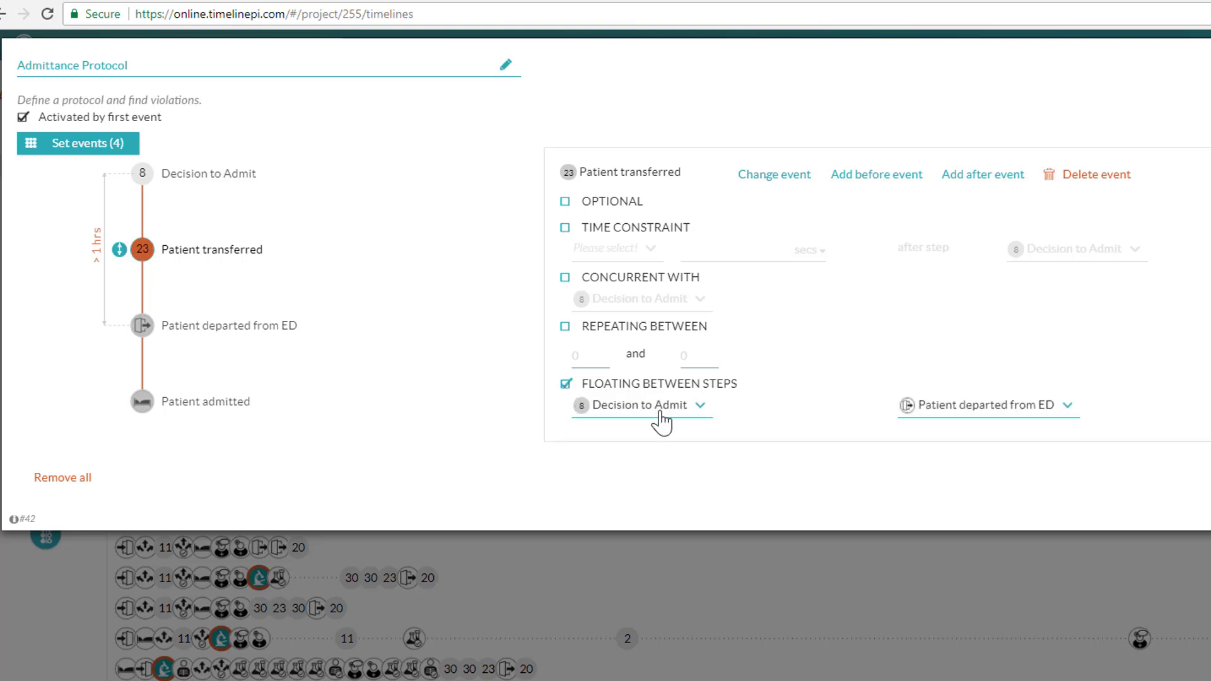
{"action": "left_click", "coordinate": [973, 410]}
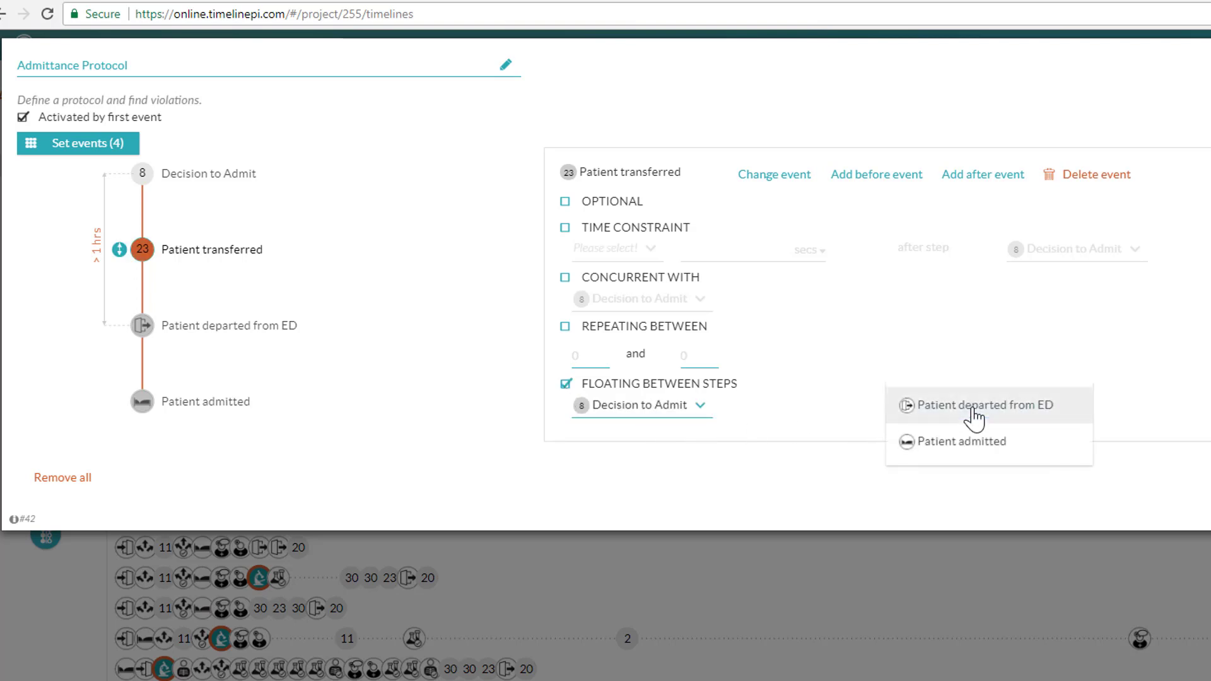
{"action": "left_click", "coordinate": [960, 374]}
{"action": "left_click", "coordinate": [272, 341]}
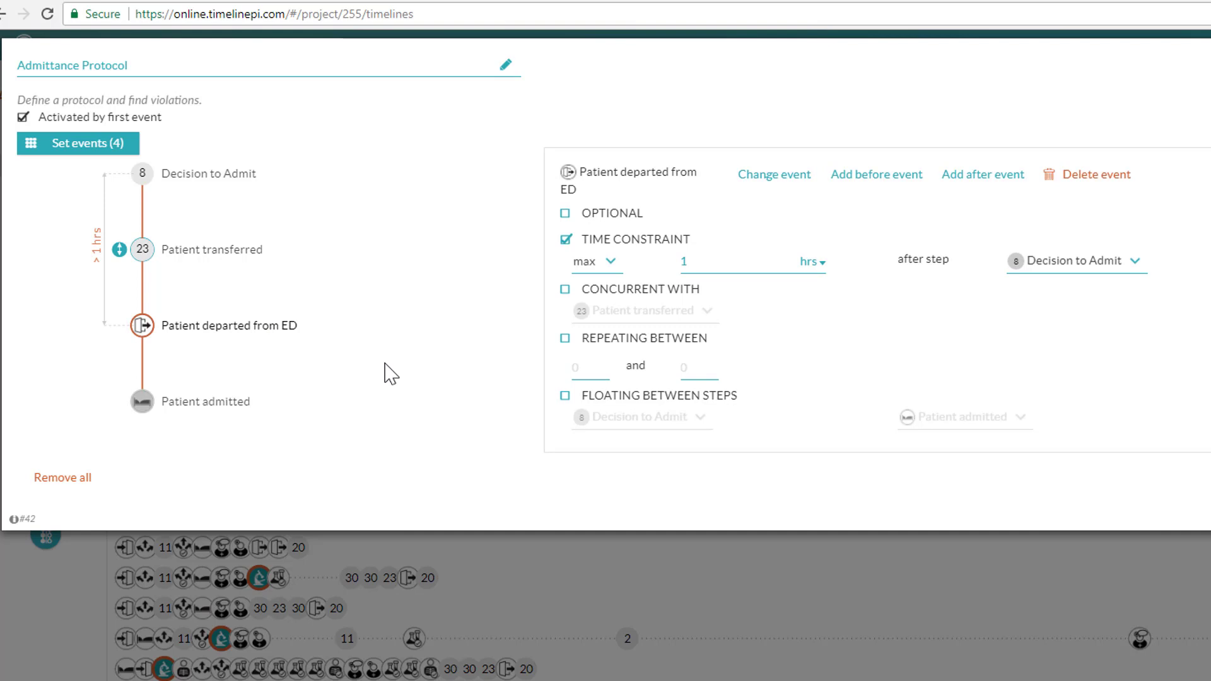
{"action": "left_click", "coordinate": [566, 396]}
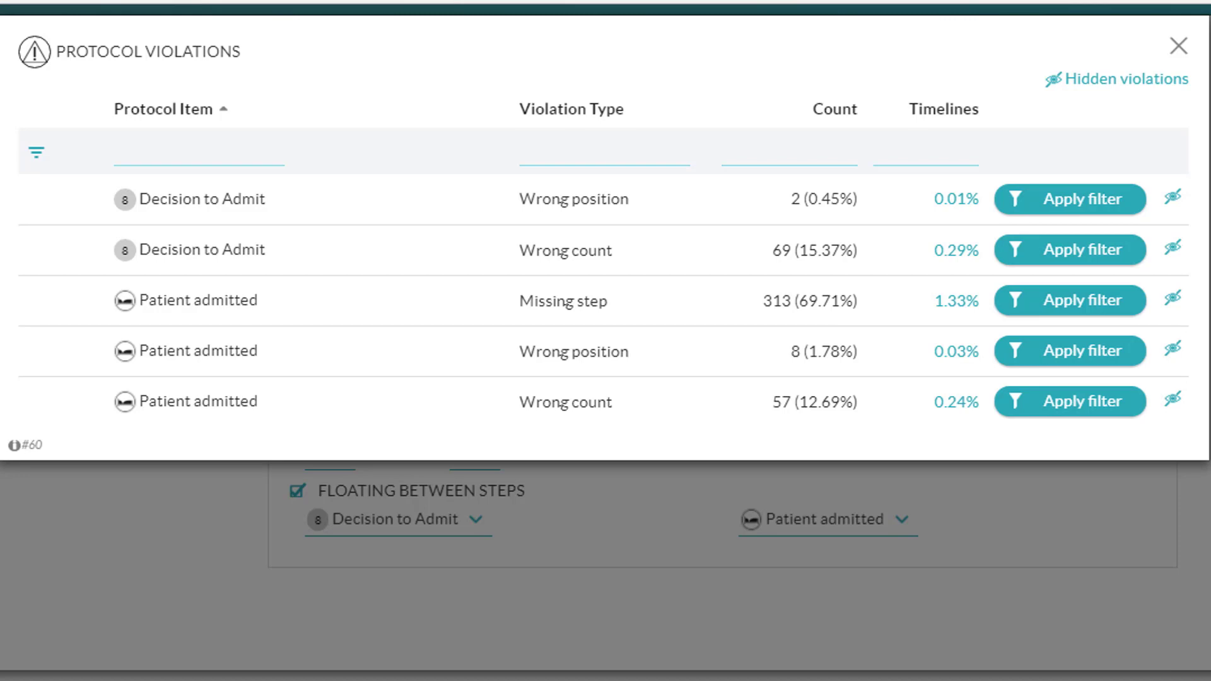
Step: Review the protocol violations for the modified protocol
{"action": "left_click", "coordinate": [1179, 45]}
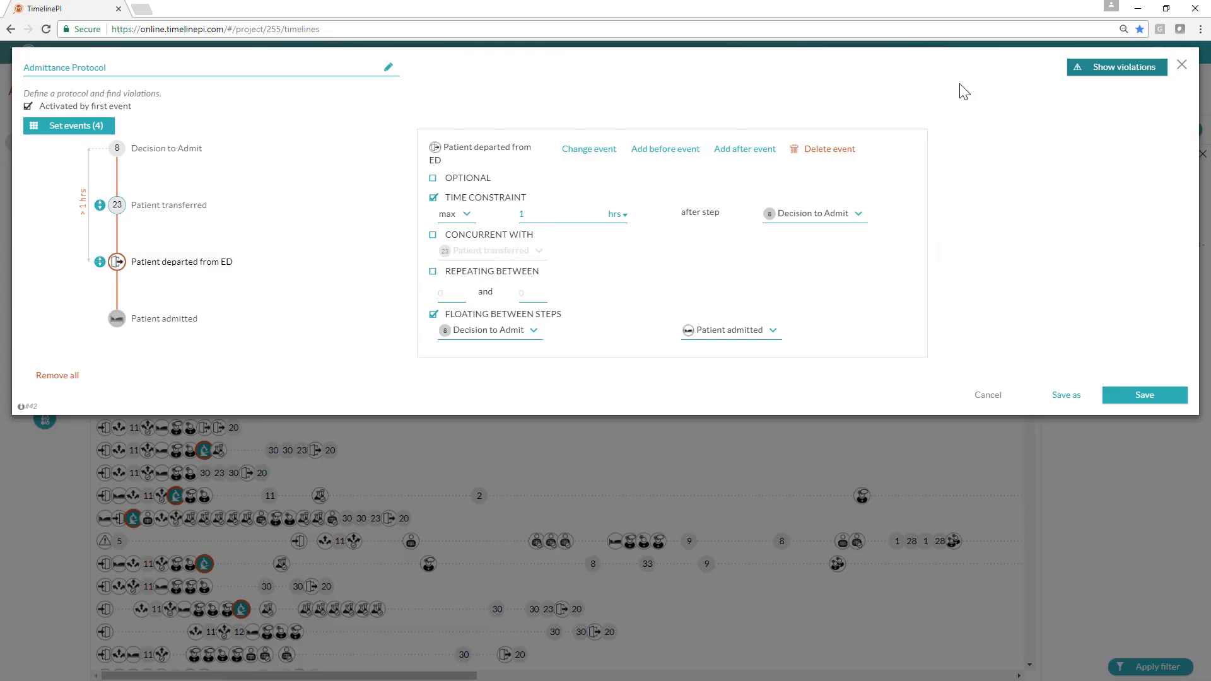
{"action": "left_click", "coordinate": [1100, 70]}
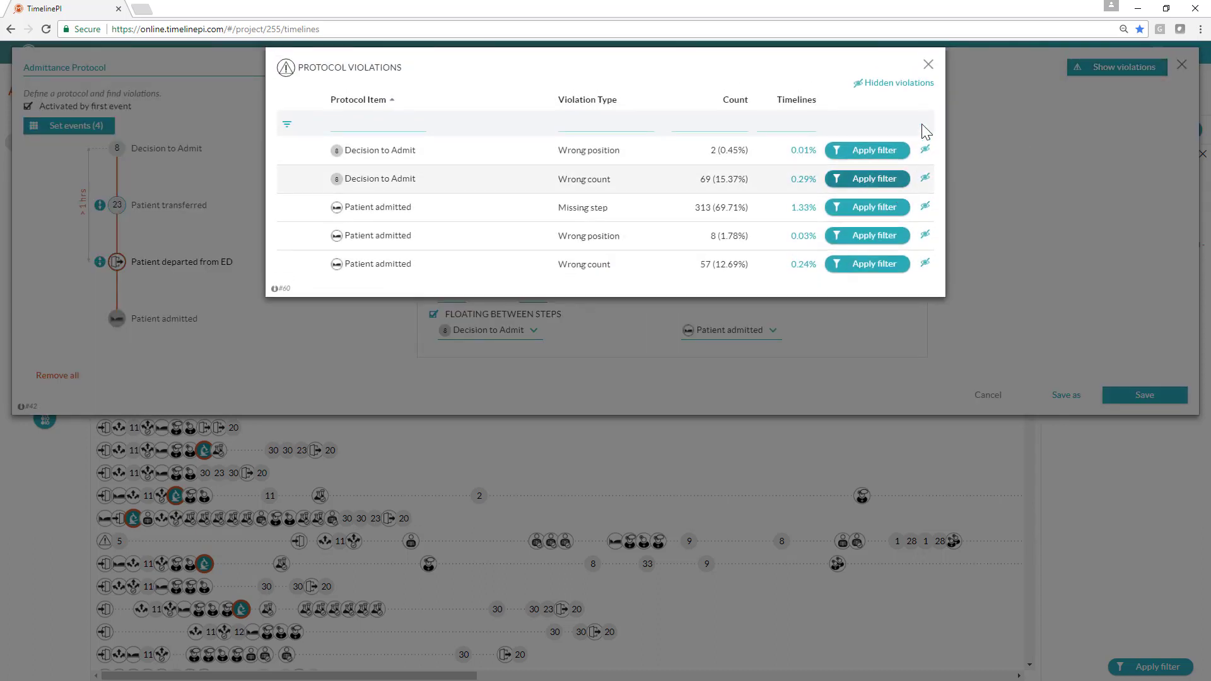
{"action": "left_click", "coordinate": [929, 66]}
Step: Close the protocol editor without saving and close the protocol list
{"action": "left_click", "coordinate": [1181, 65]}
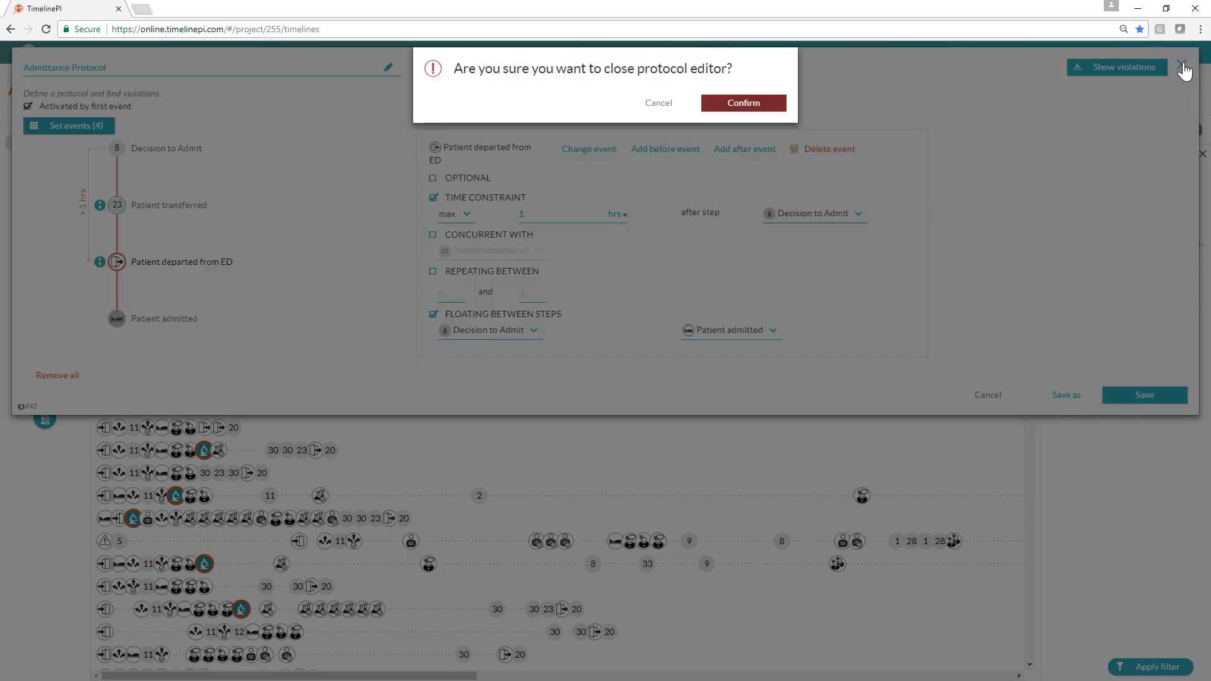
{"action": "left_click", "coordinate": [765, 107]}
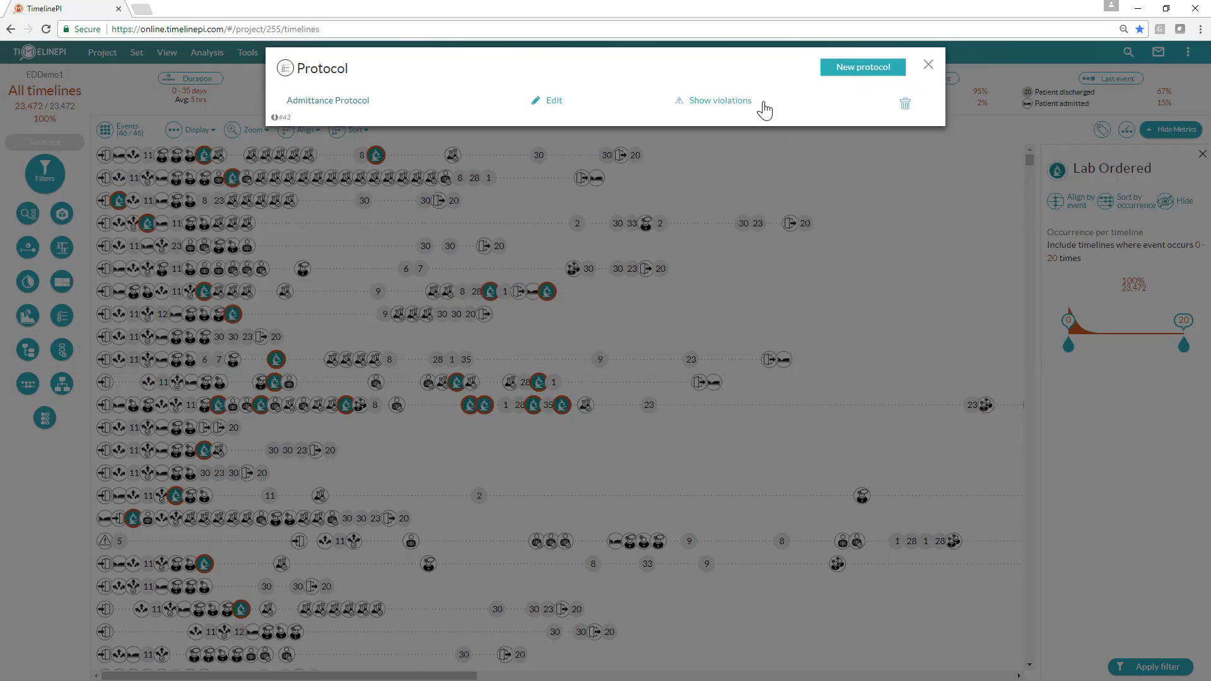
{"action": "left_click", "coordinate": [928, 66]}
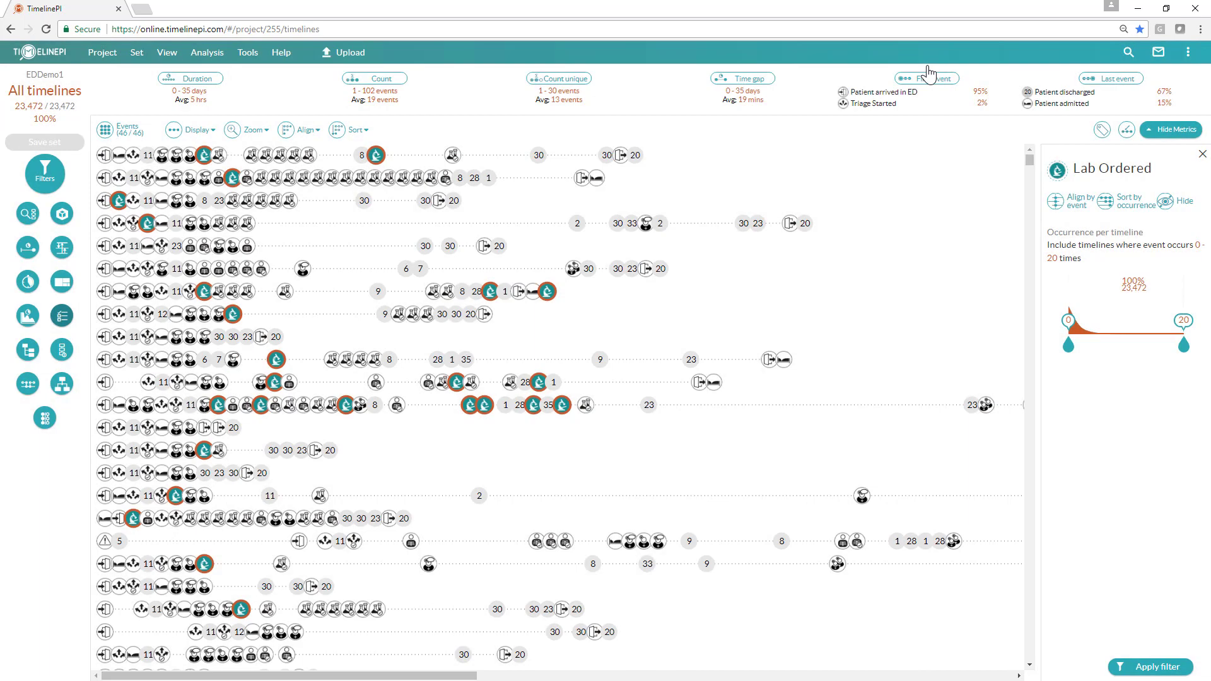
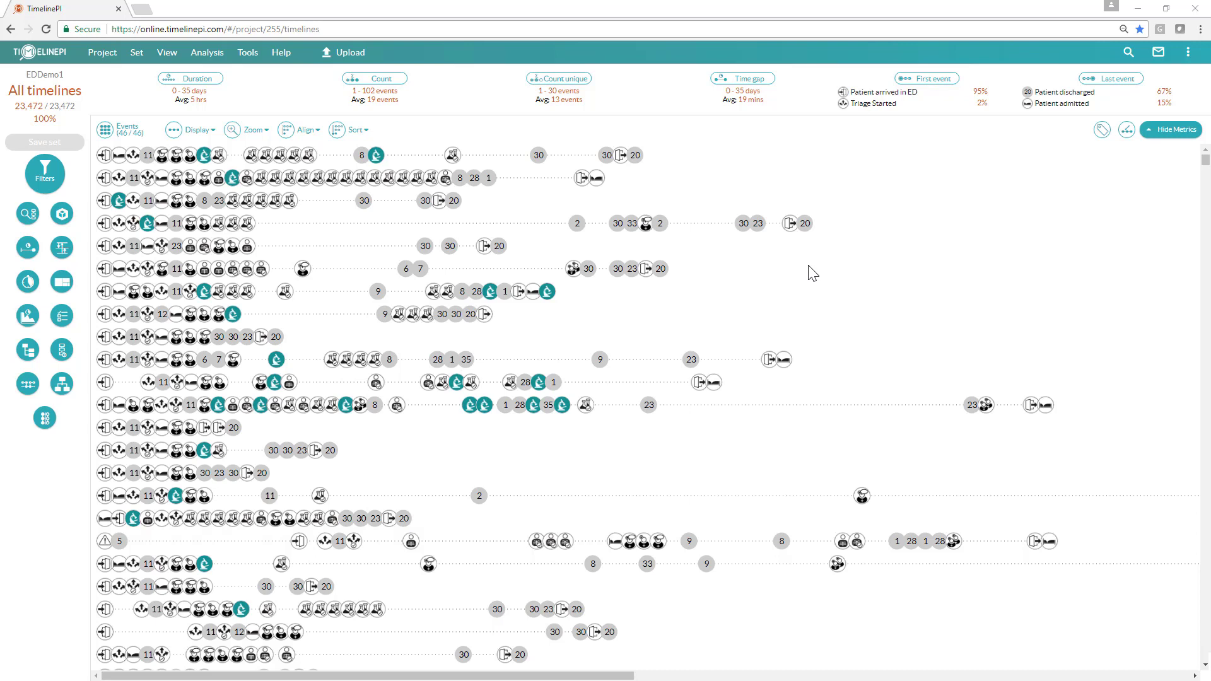
Step: Open the Operations dashboard
{"action": "left_click", "coordinate": [167, 53]}
{"action": "mouse_move", "coordinate": [212, 128]}
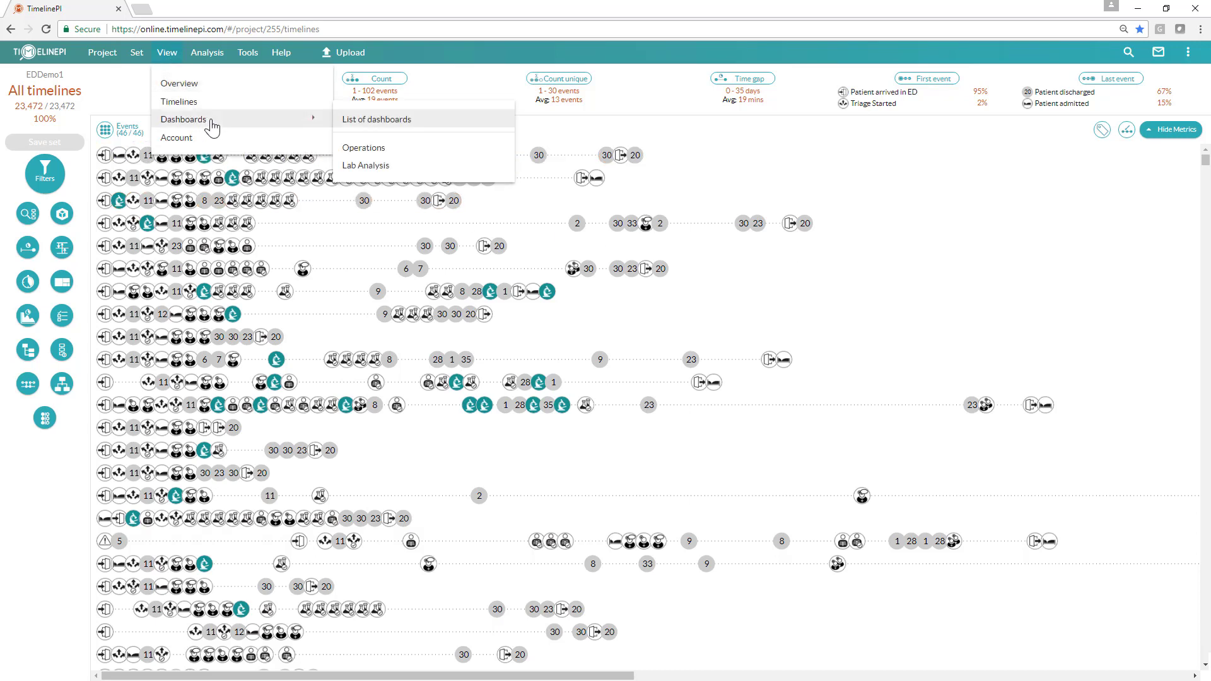
{"action": "left_click", "coordinate": [407, 154]}
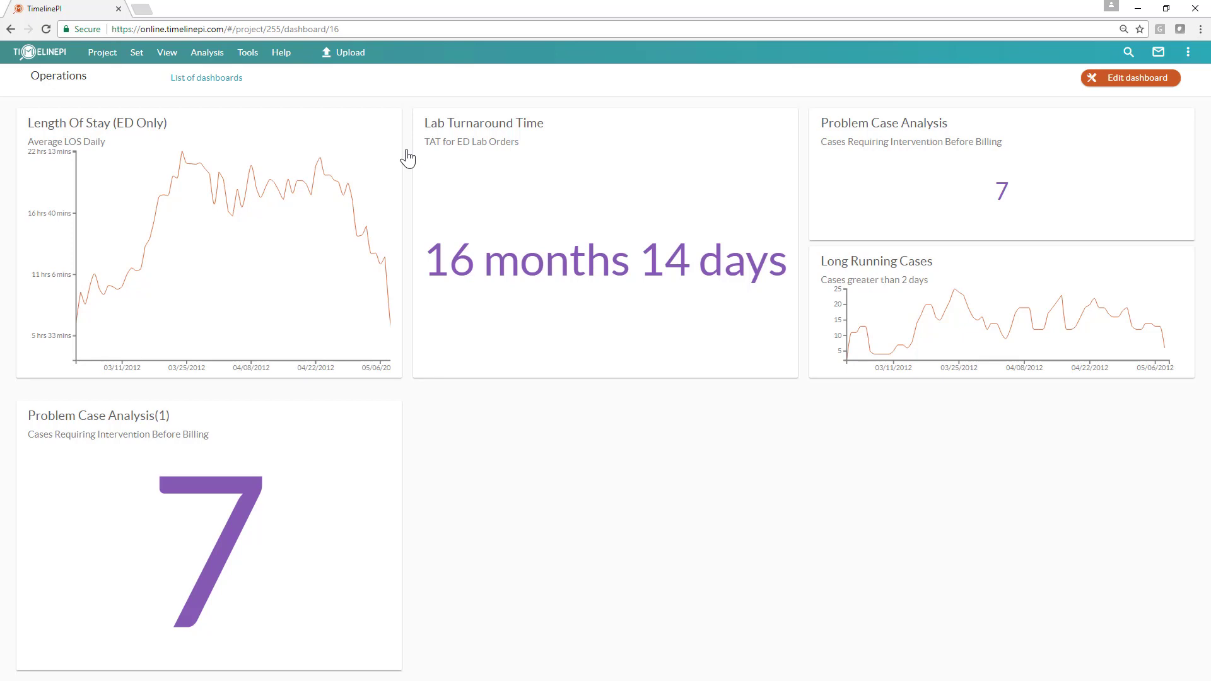
Step: Change the Operations dashboard layout to 3 rows by 4 columns
{"action": "left_click", "coordinate": [1139, 88]}
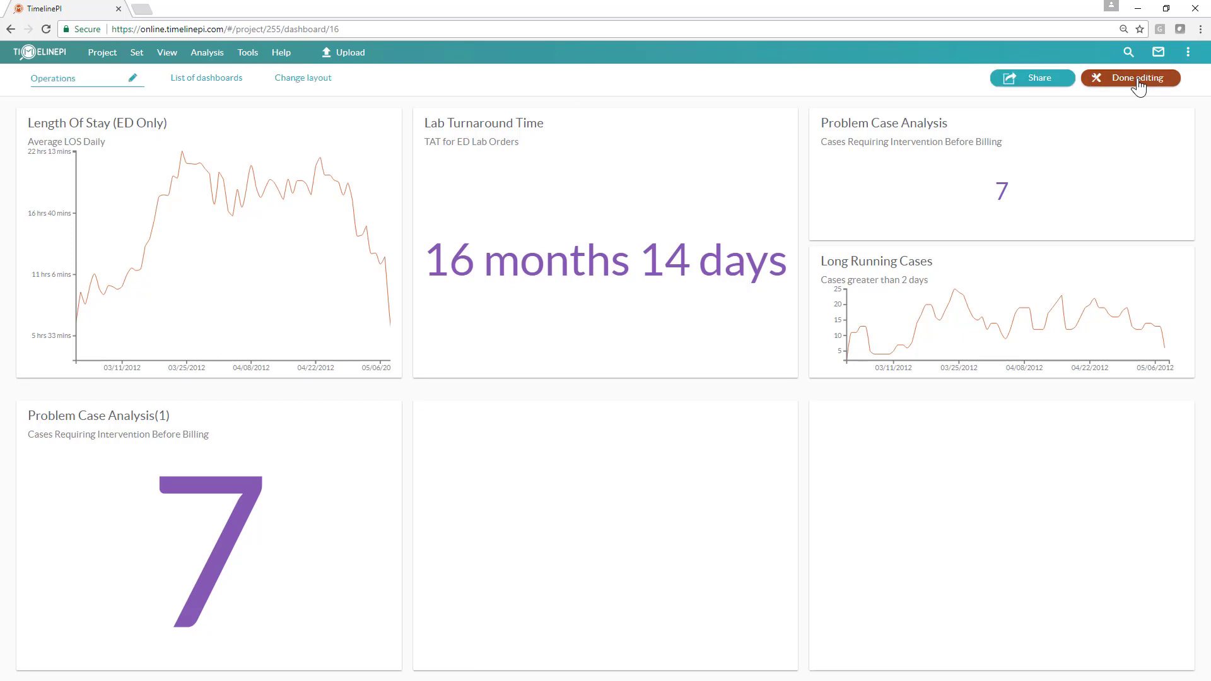
{"action": "mouse_move", "coordinate": [592, 441]}
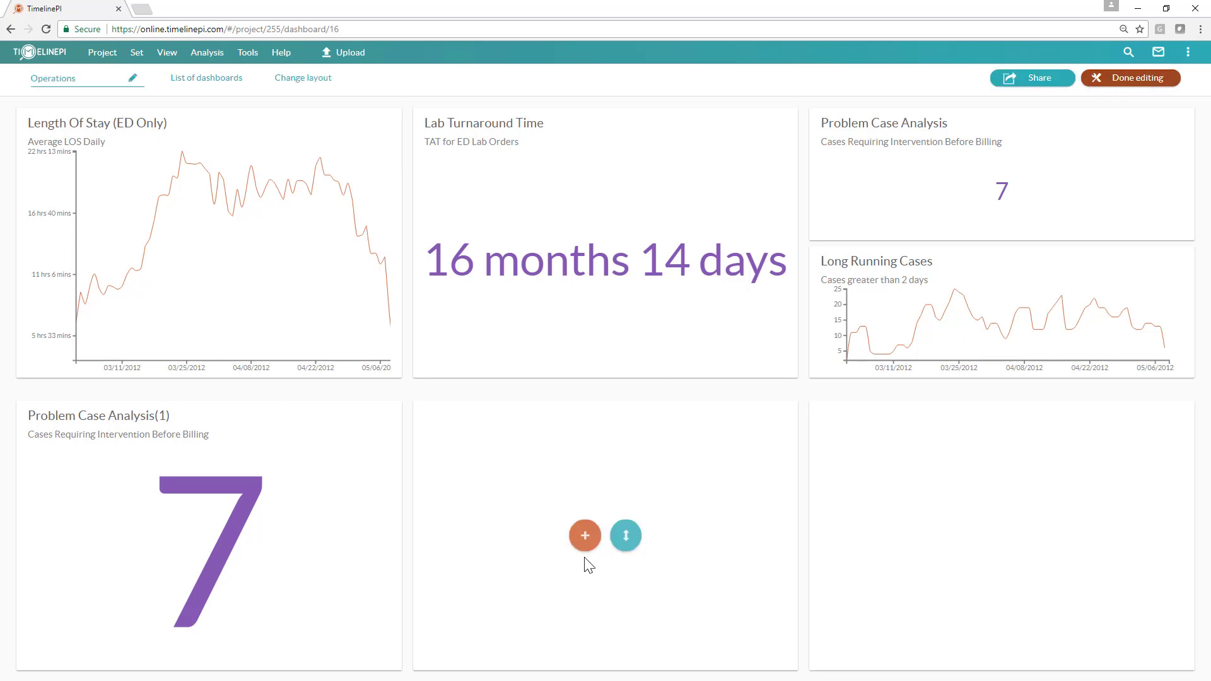
{"action": "left_click", "coordinate": [300, 80]}
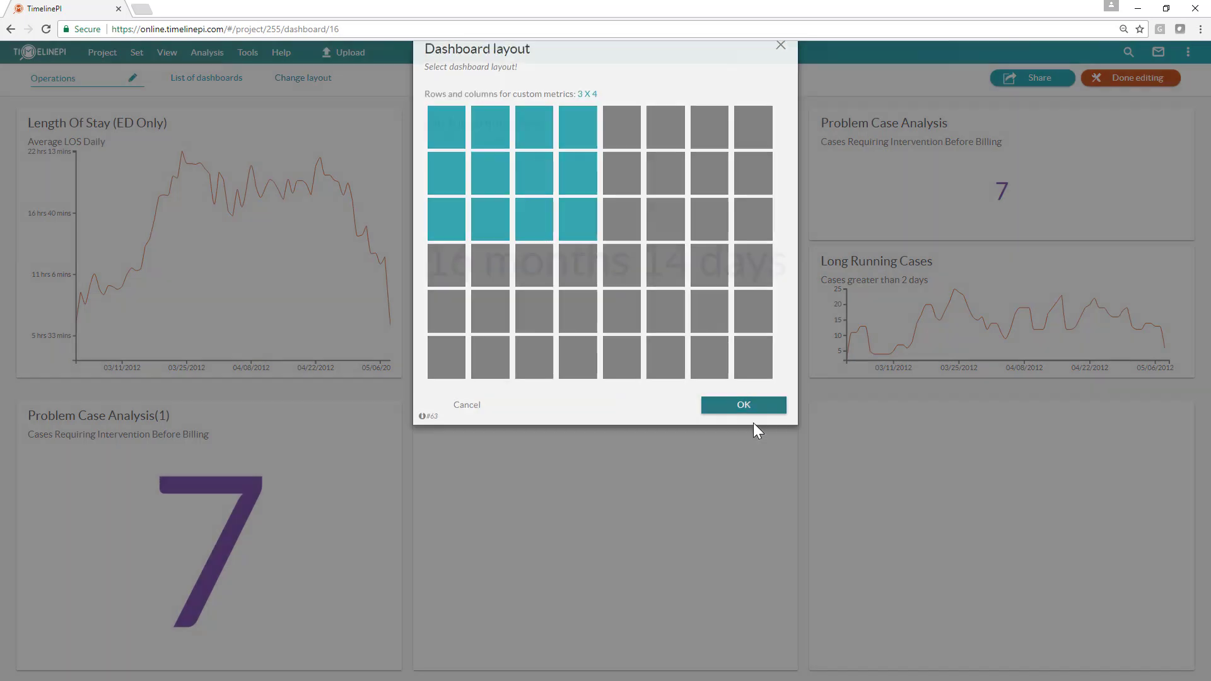
{"action": "left_click", "coordinate": [750, 425]}
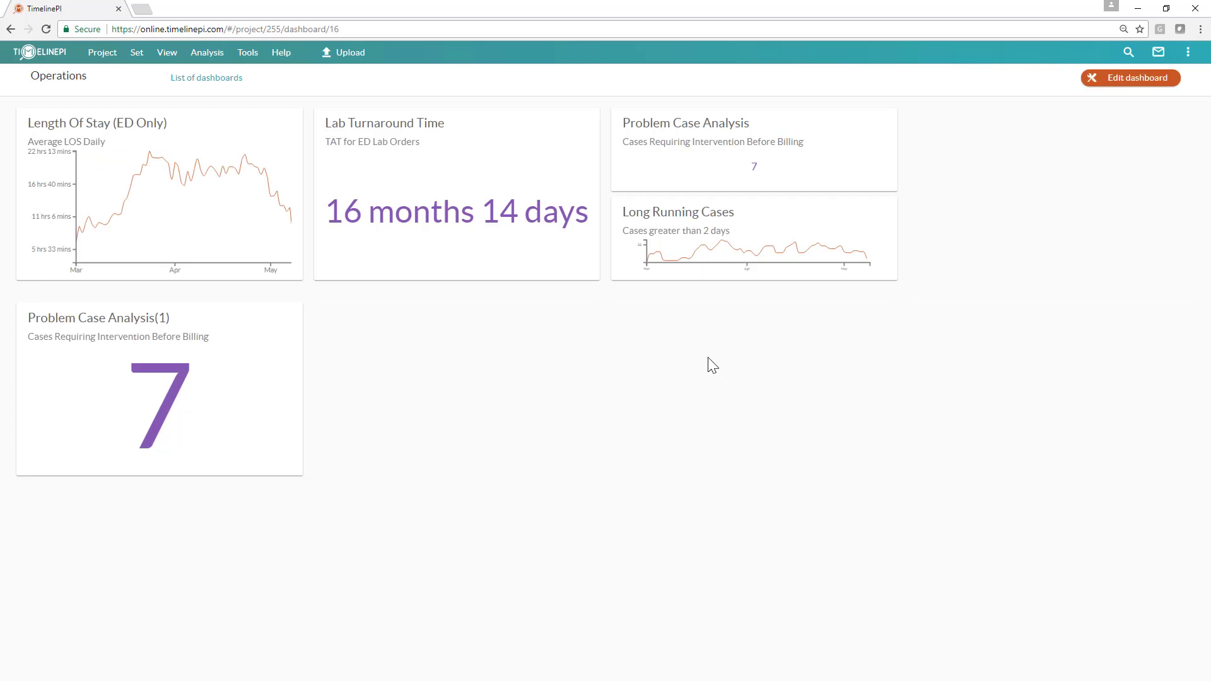
Step: Open the new custom metric form from an empty tile of the dashboard
{"action": "left_click", "coordinate": [1120, 79]}
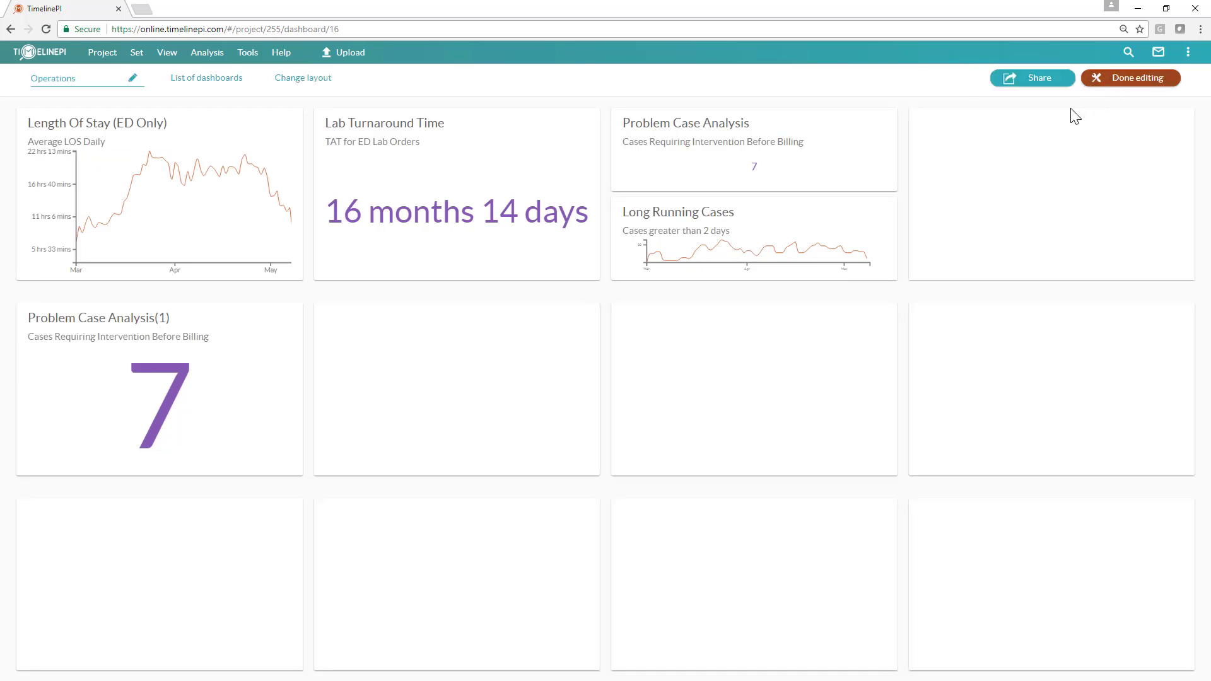
{"action": "mouse_move", "coordinate": [390, 384]}
{"action": "left_click", "coordinate": [437, 392]}
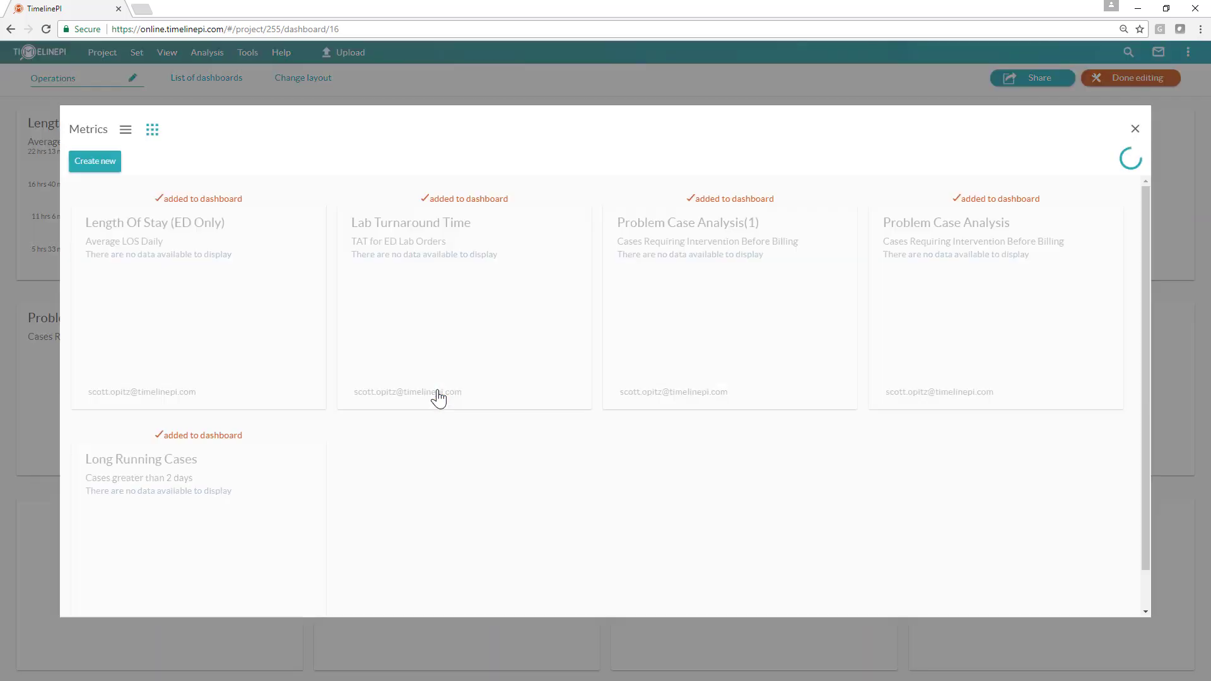
{"action": "mouse_move", "coordinate": [550, 396]}
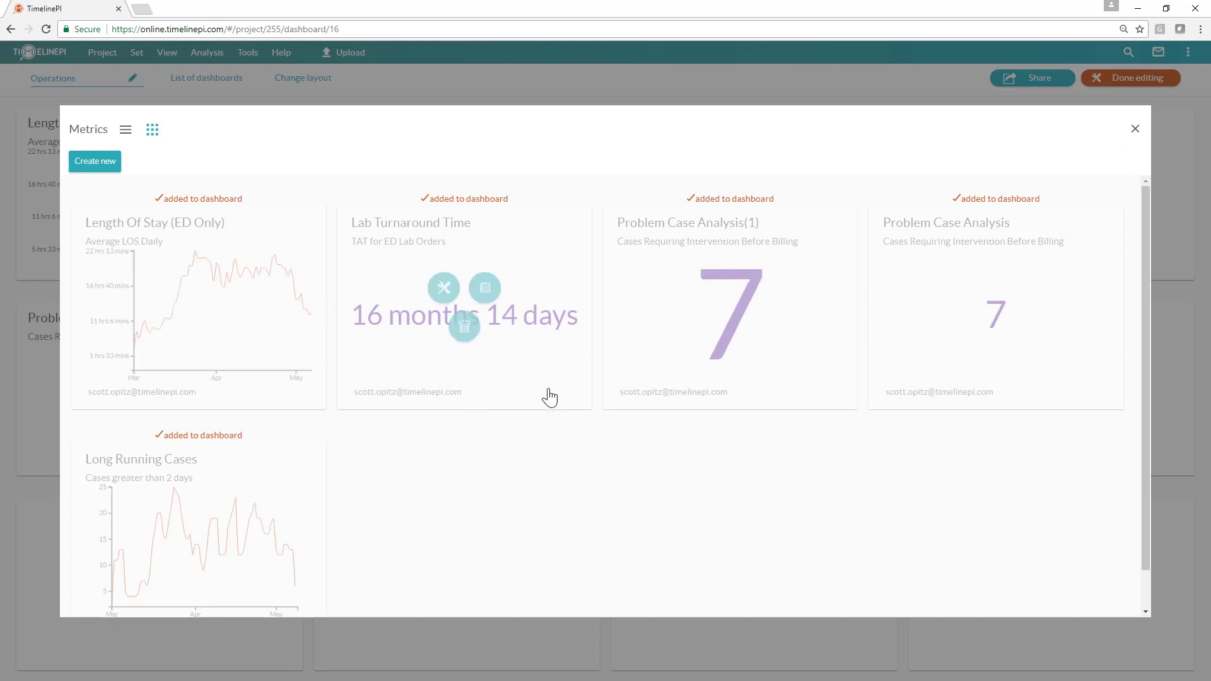
{"action": "left_click", "coordinate": [98, 163]}
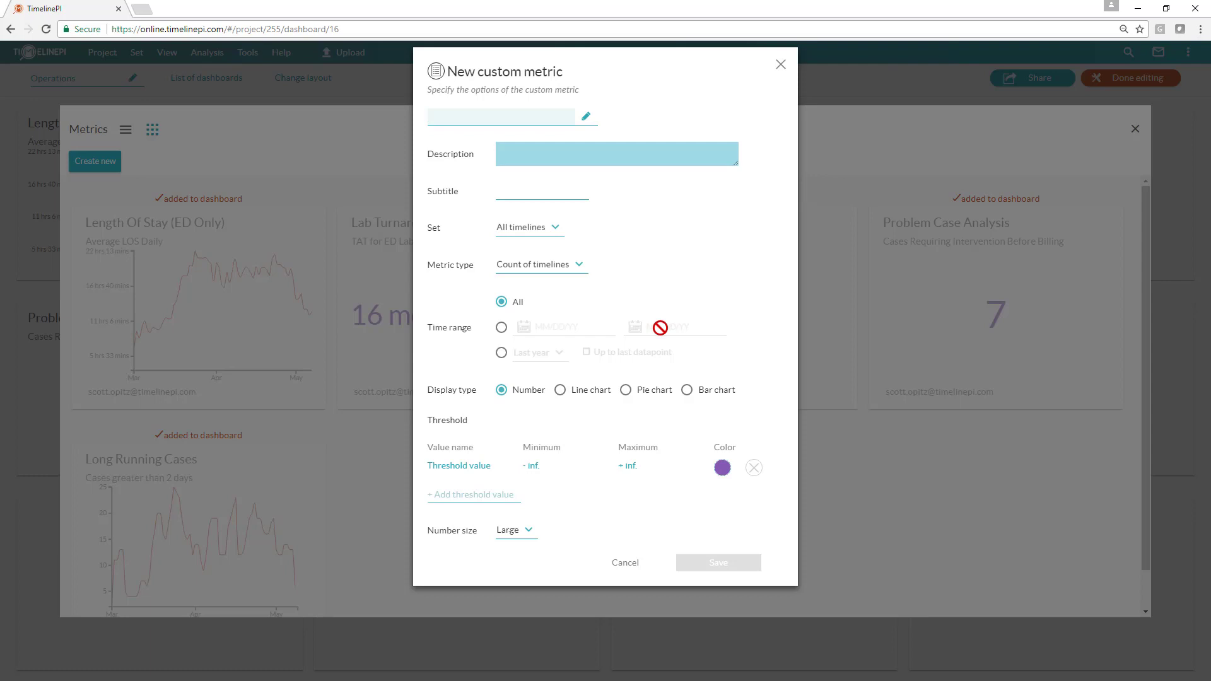
Step: Discard the unsaved custom metric, close the metrics list and exit dashboard editing
{"action": "left_click", "coordinate": [781, 64]}
{"action": "left_click", "coordinate": [732, 125]}
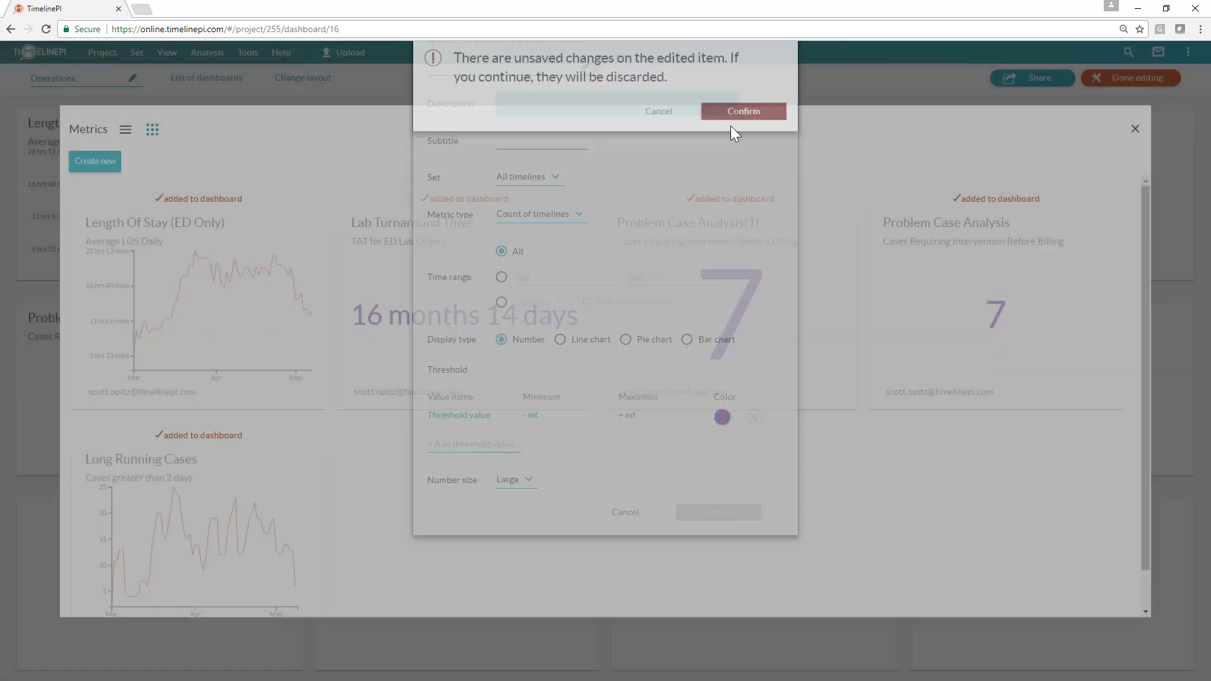
{"action": "left_click", "coordinate": [1135, 130]}
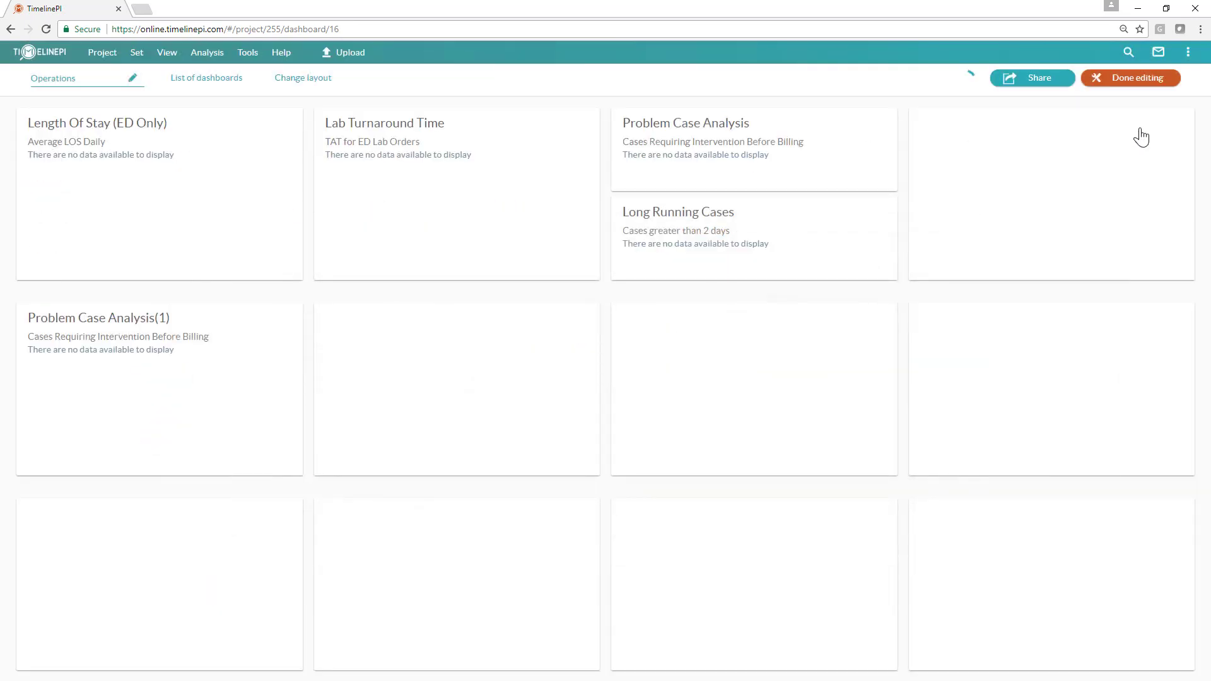
{"action": "left_click", "coordinate": [1134, 75]}
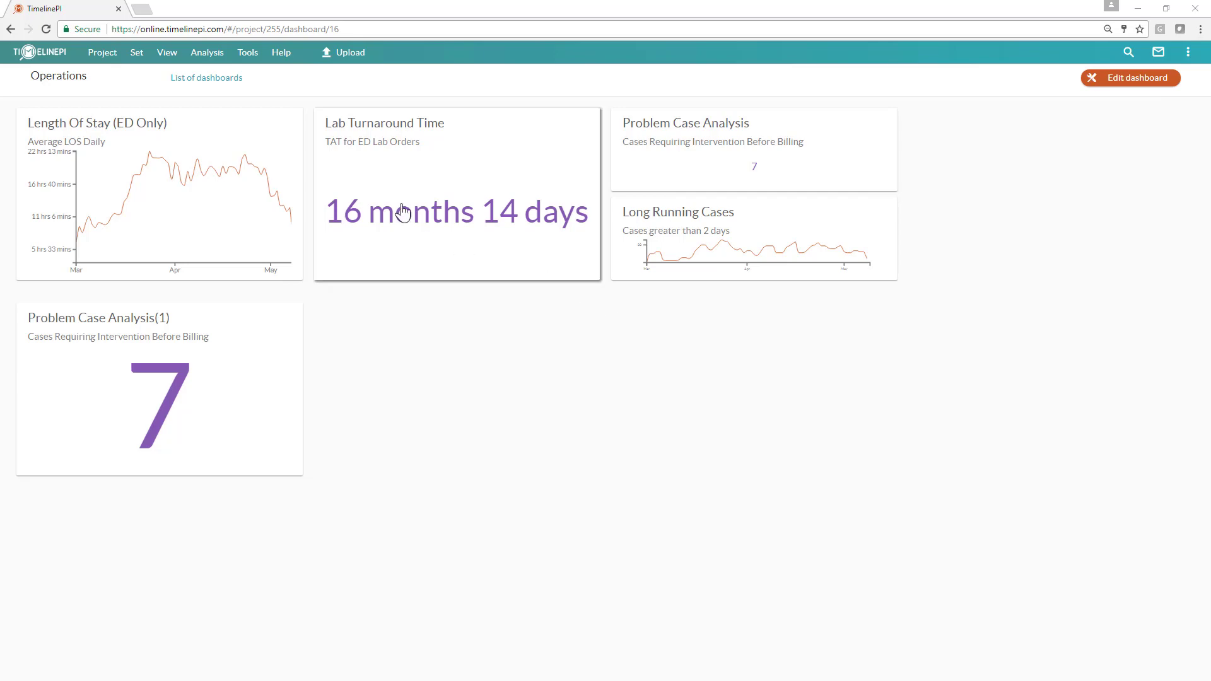
Step: Open the project Overview
{"action": "left_click", "coordinate": [167, 54]}
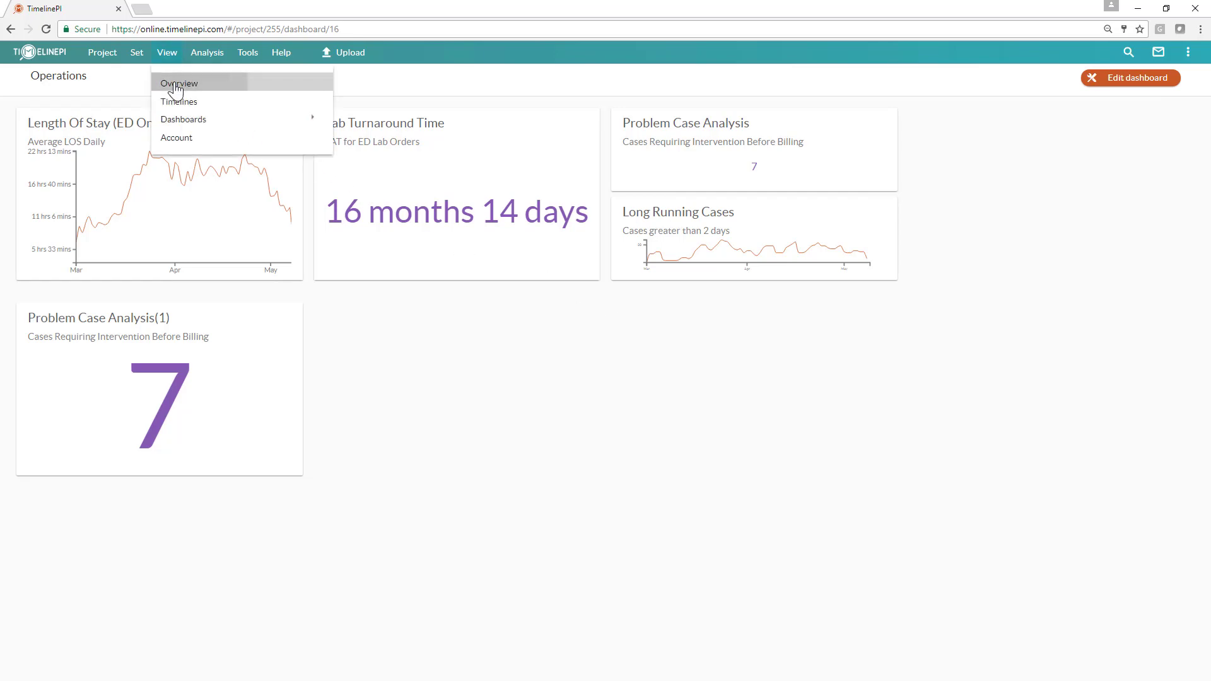